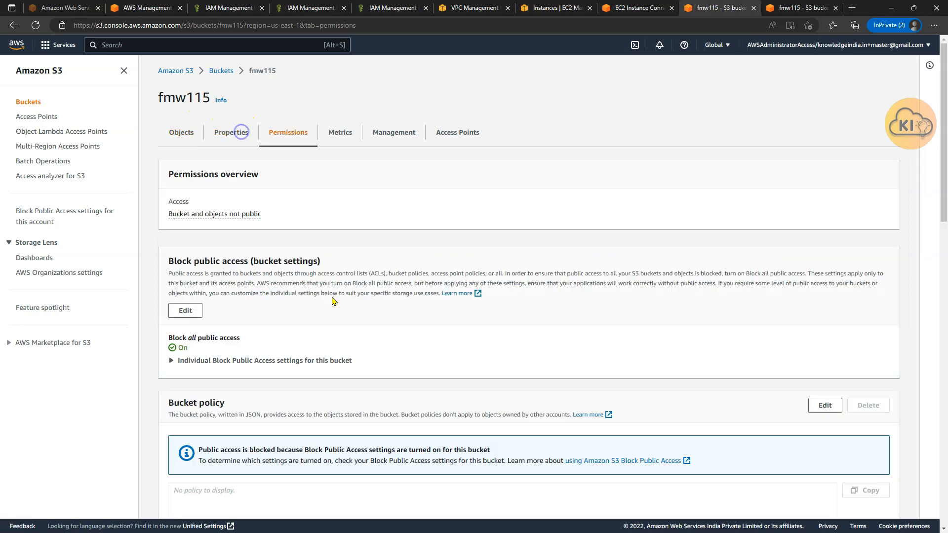
Step: Review the fmw115 bucket's permissions, bucket policy, object list and access points
{"action": "scroll", "coordinate": [332, 300], "scroll_direction": "down", "scroll_amount": 5}
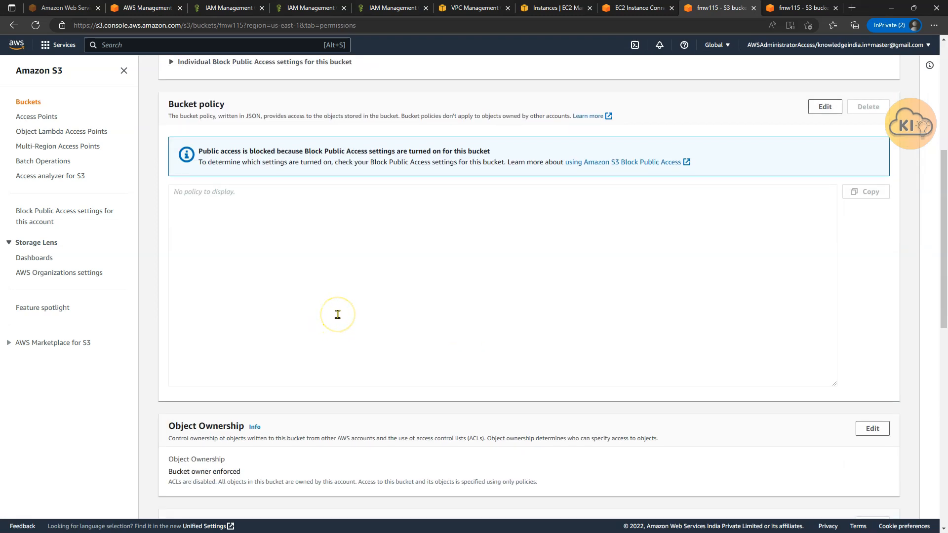
{"action": "scroll", "coordinate": [339, 244], "scroll_direction": "up", "scroll_amount": 5}
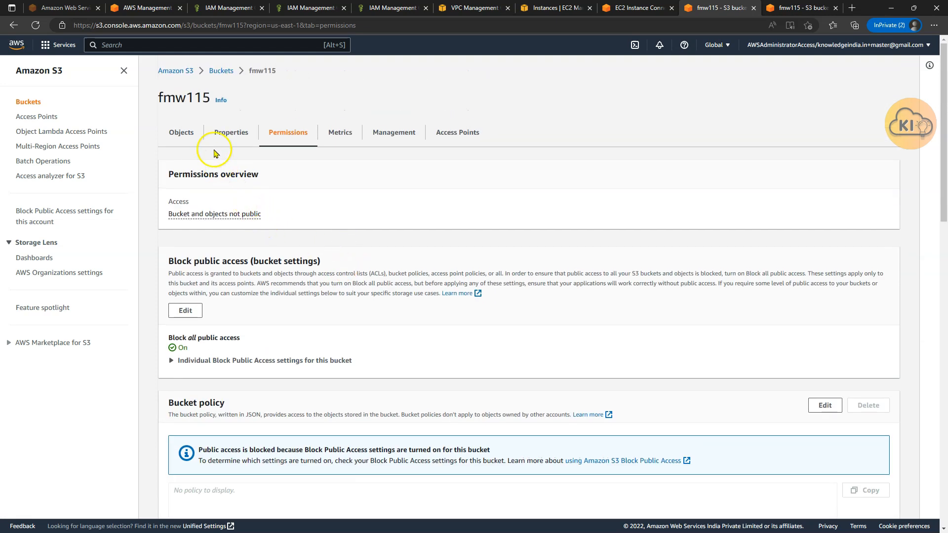
{"action": "left_click", "coordinate": [195, 136]}
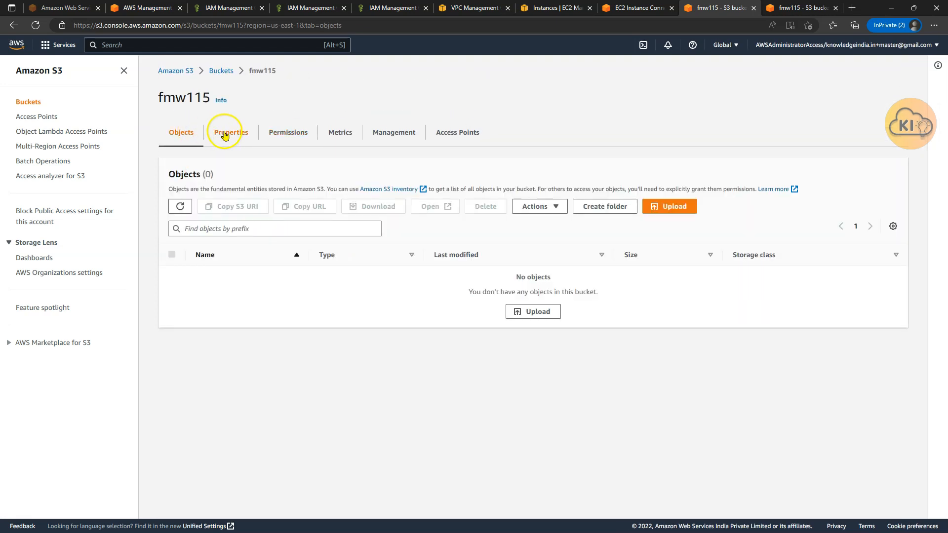
{"action": "left_click", "coordinate": [793, 8]}
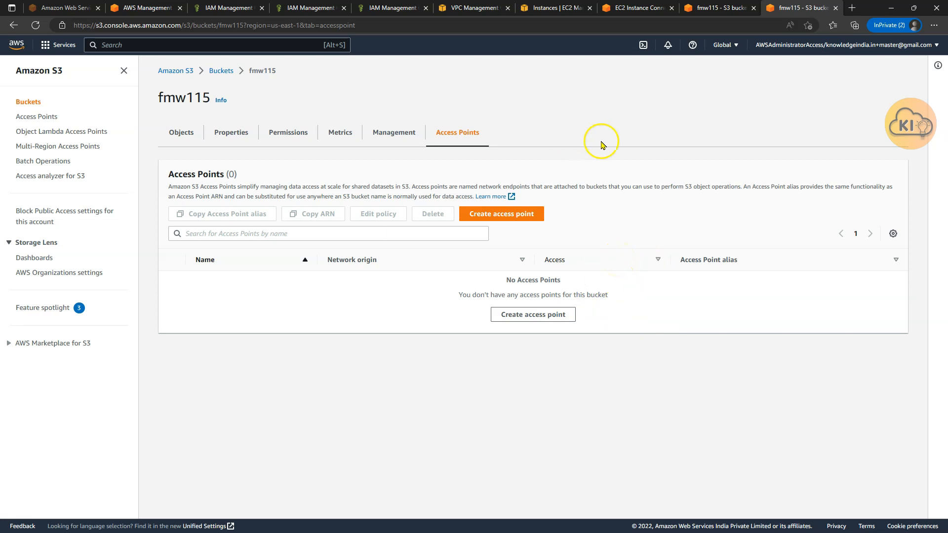
Step: Copy the VPC ID of ki-vpc from the ki-subnet-public2-us-east-1b entry in the subnet list
{"action": "left_click", "coordinate": [472, 8]}
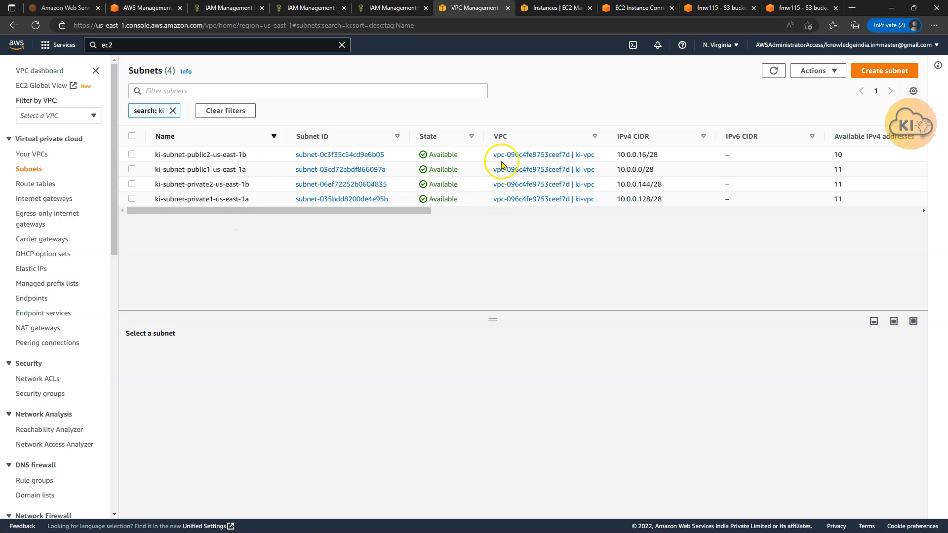
{"action": "left_click_drag", "start_coordinate": [493, 154], "coordinate": [572, 157]}
{"action": "key", "text": "ctrl+c"}
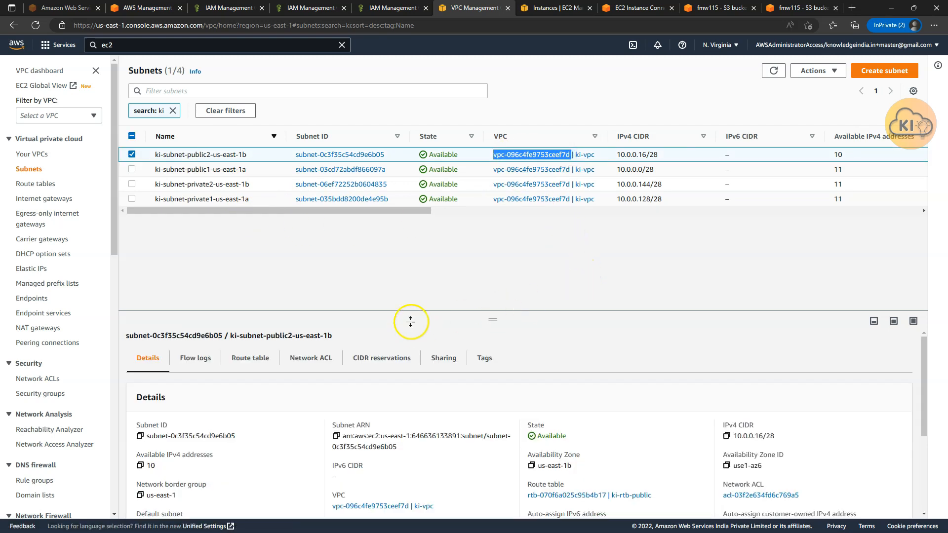
Step: Start a new access point for fmw115 named ap-fmw115-vpc, and enter vpc-096c4fe9753ceef7d as its VPC ID
{"action": "left_click", "coordinate": [737, 7]}
{"action": "left_click", "coordinate": [484, 221]}
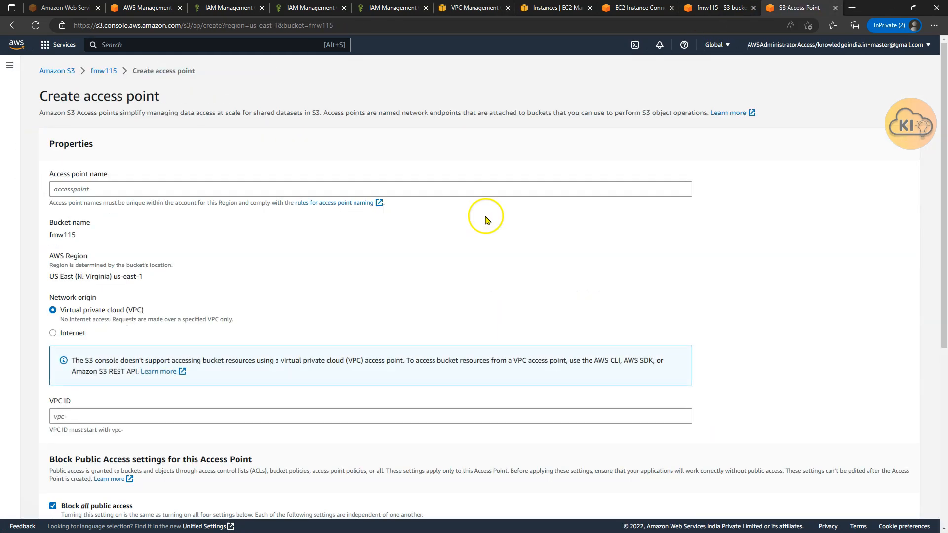
{"action": "left_click", "coordinate": [173, 188]}
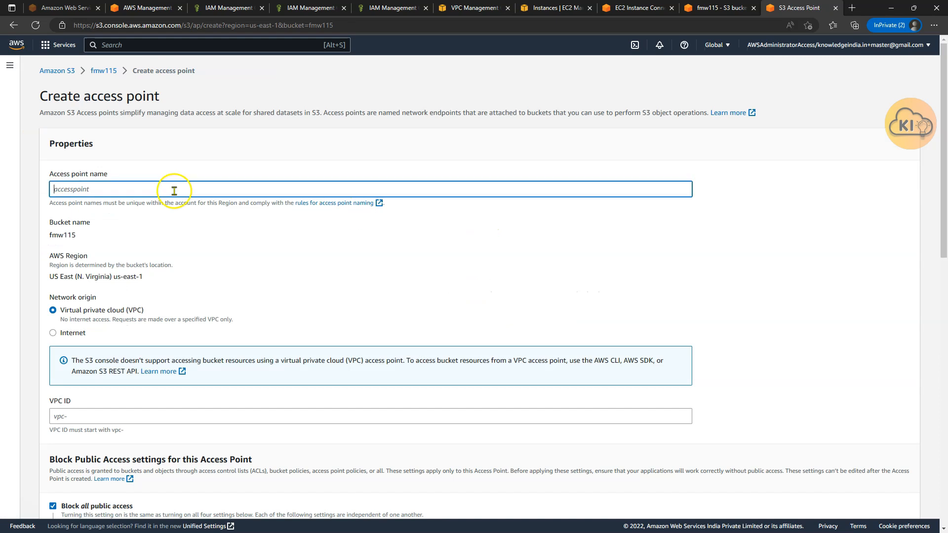
{"action": "type", "text": "ap-fmw115-vpc"}
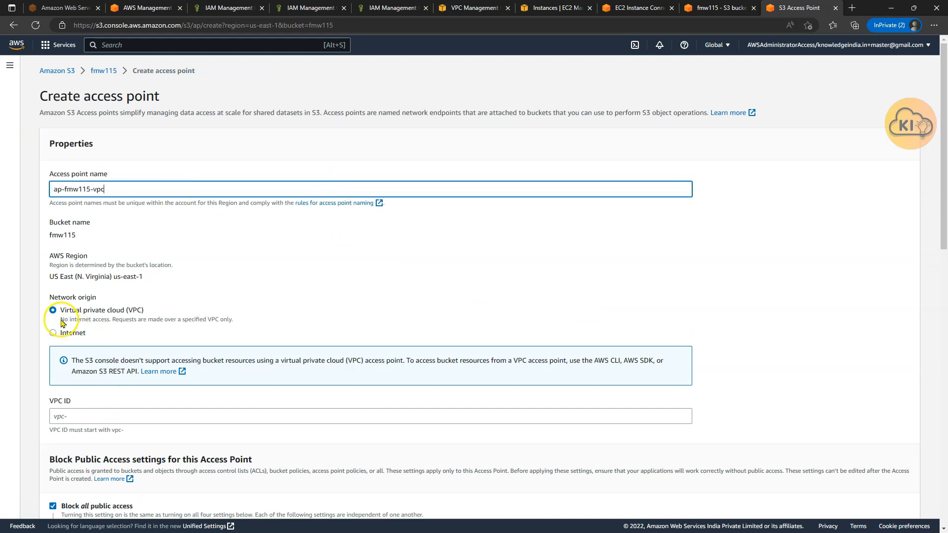
{"action": "left_click", "coordinate": [77, 245]}
{"action": "left_click", "coordinate": [124, 415]}
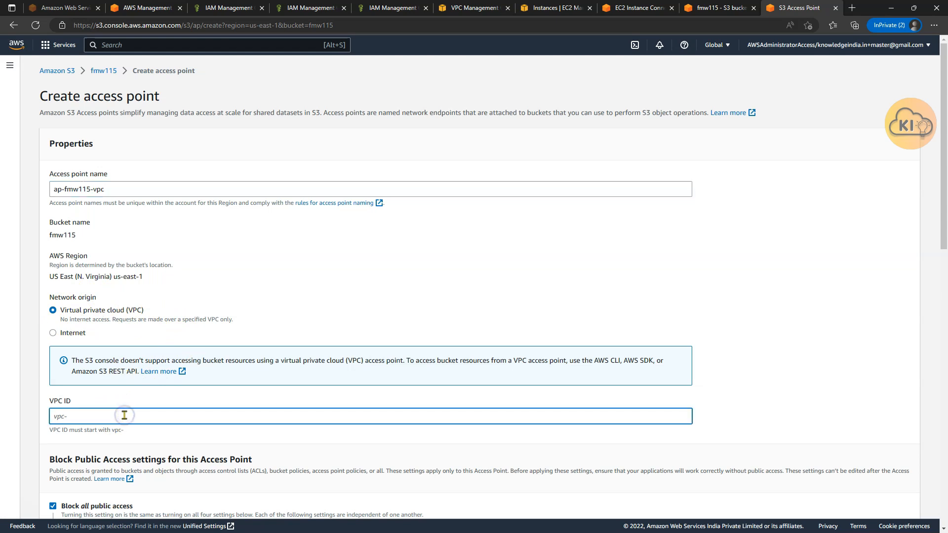
{"action": "key", "text": "ctrl+v"}
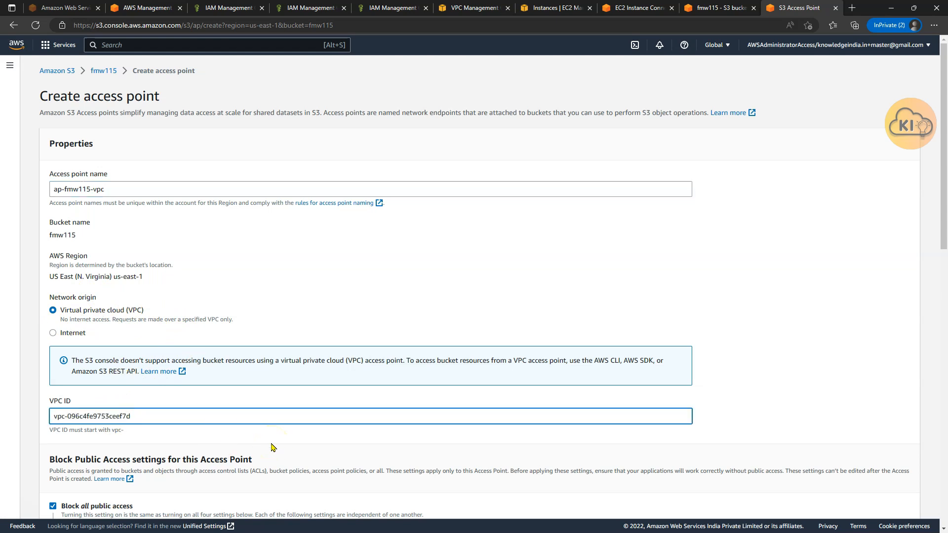
Step: Create the VPC access point with all public access blocked and an empty policy, and check its alias
{"action": "scroll", "coordinate": [271, 447], "scroll_direction": "down", "scroll_amount": 5}
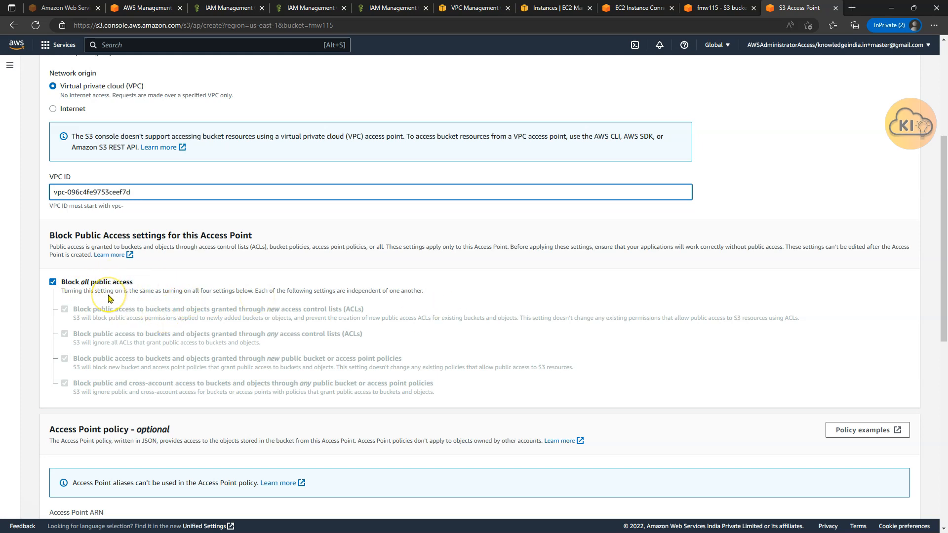
{"action": "scroll", "coordinate": [391, 186], "scroll_direction": "down", "scroll_amount": 5}
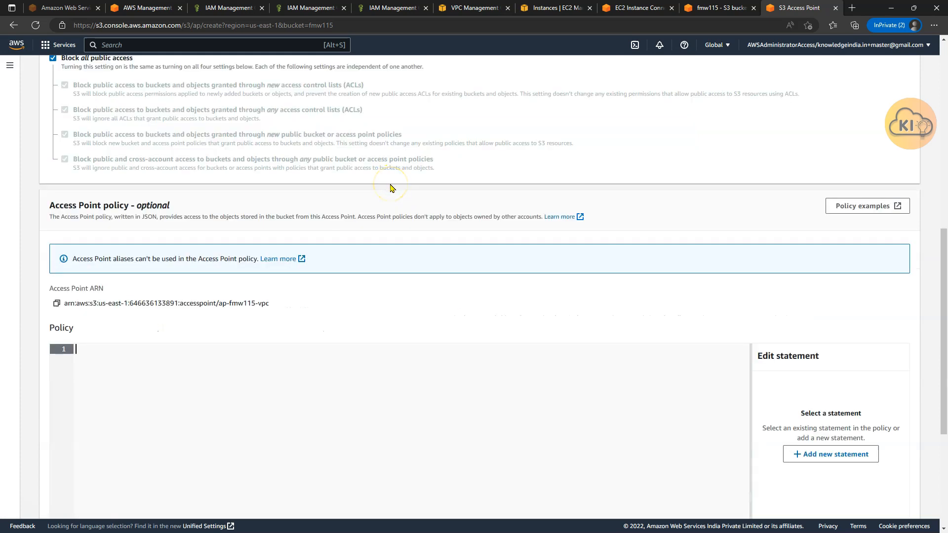
{"action": "scroll", "coordinate": [321, 232], "scroll_direction": "down", "scroll_amount": 3}
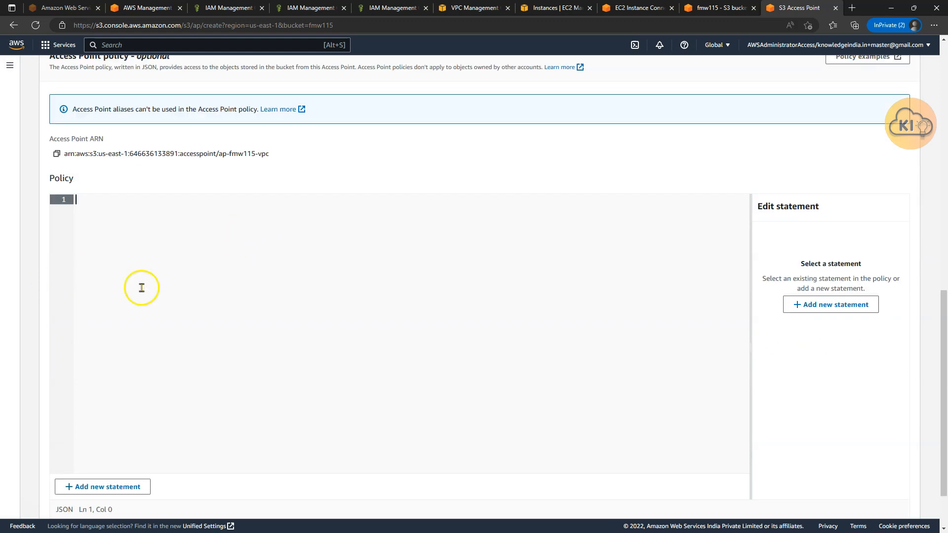
{"action": "scroll", "coordinate": [413, 301], "scroll_direction": "down", "scroll_amount": 2}
{"action": "left_click", "coordinate": [877, 501]}
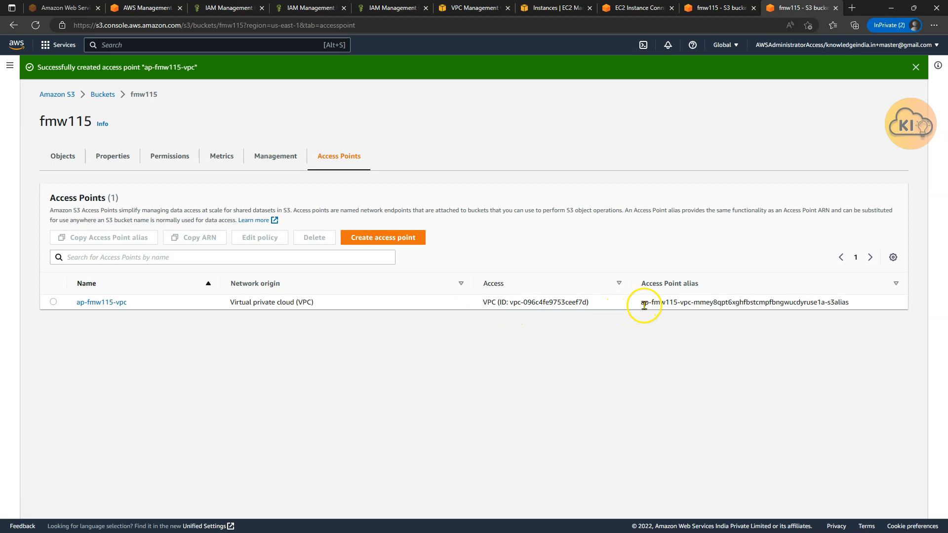
{"action": "left_click_drag", "start_coordinate": [641, 303], "coordinate": [848, 305]}
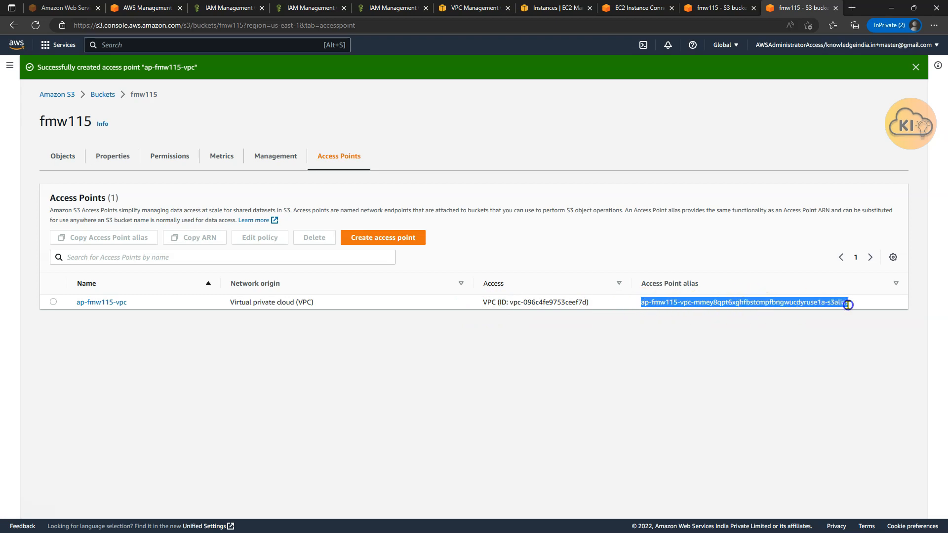
{"action": "left_click", "coordinate": [800, 332]}
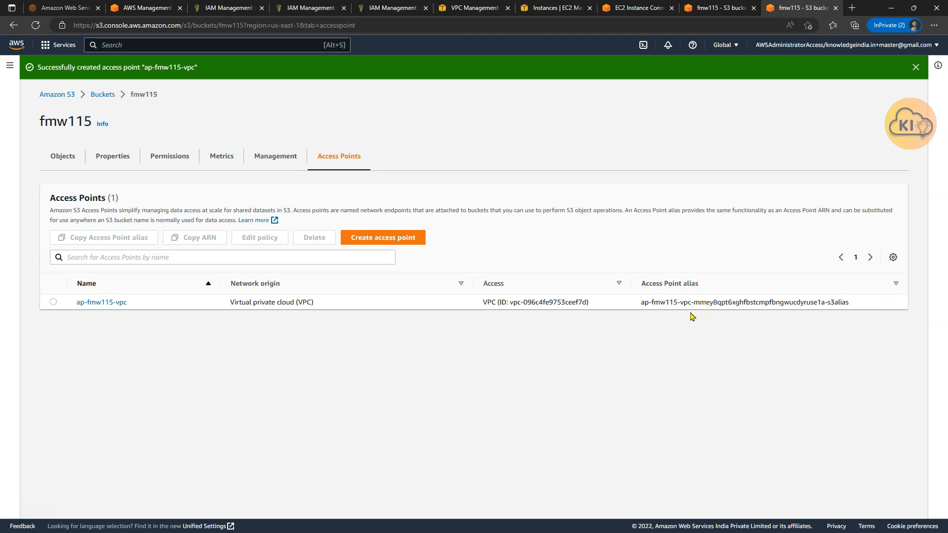
Step: Create a second access point named ap-fmw115-public with Internet as network origin, all public access blocked and an empty policy
{"action": "left_click", "coordinate": [389, 239]}
{"action": "type", "text": "ap-fmw115-public"}
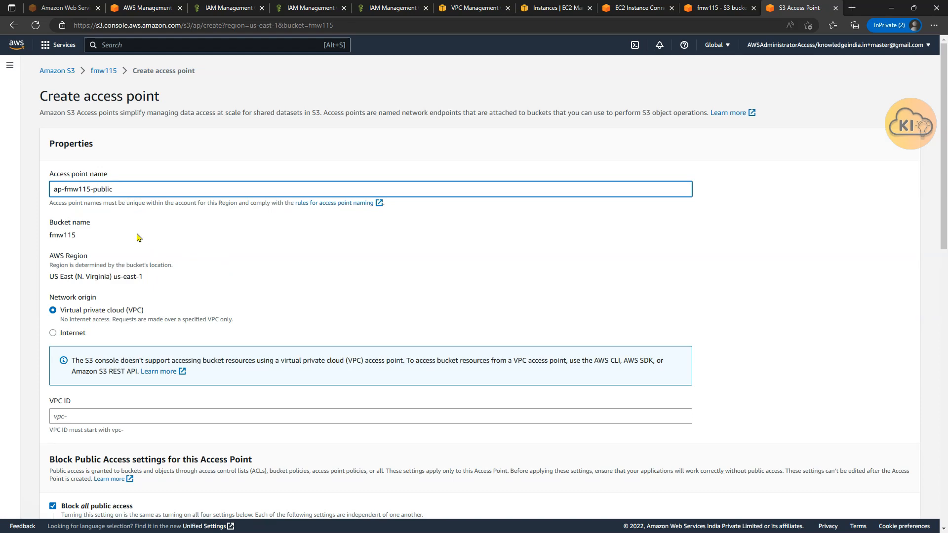
{"action": "left_click", "coordinate": [53, 332]}
{"action": "scroll", "coordinate": [232, 232], "scroll_direction": "down", "scroll_amount": 4}
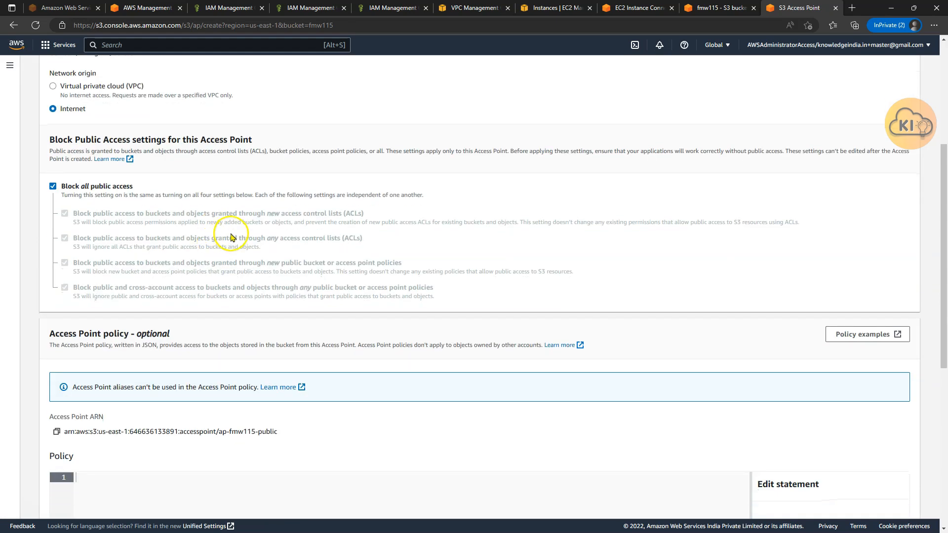
{"action": "scroll", "coordinate": [230, 238], "scroll_direction": "down", "scroll_amount": 5}
{"action": "scroll", "coordinate": [135, 284], "scroll_direction": "down", "scroll_amount": 3}
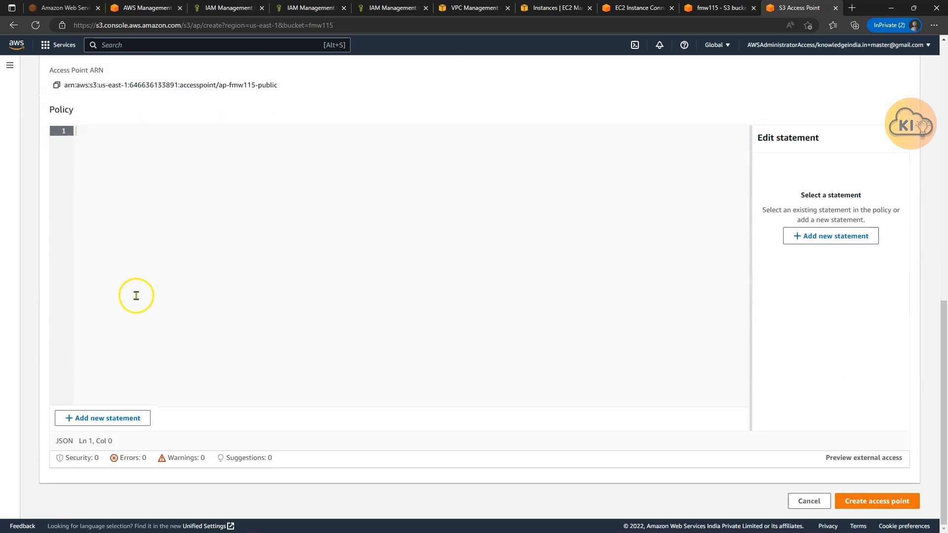
{"action": "left_click", "coordinate": [879, 502]}
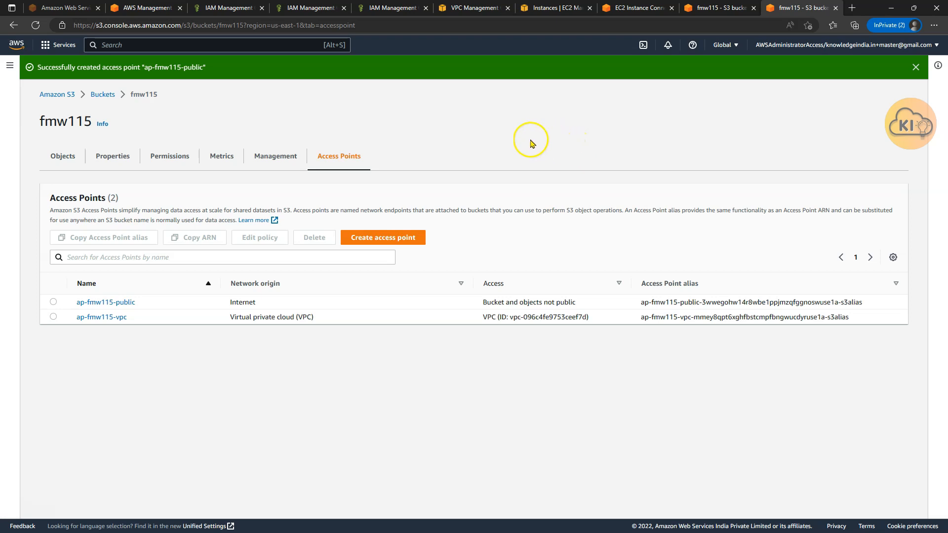
Step: Examine the permissions policies attached to s3-access-role and to the IAM user
{"action": "left_click", "coordinate": [225, 8]}
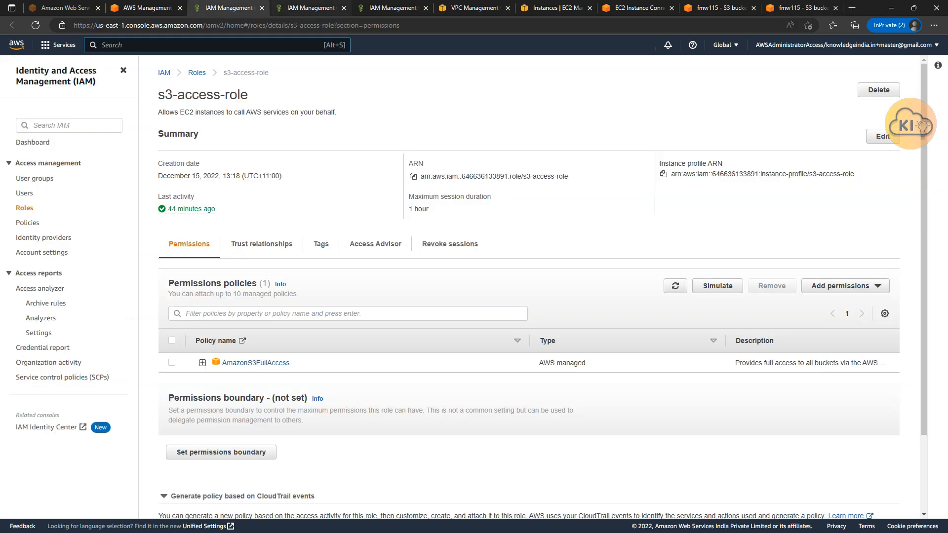
{"action": "left_click", "coordinate": [310, 8]}
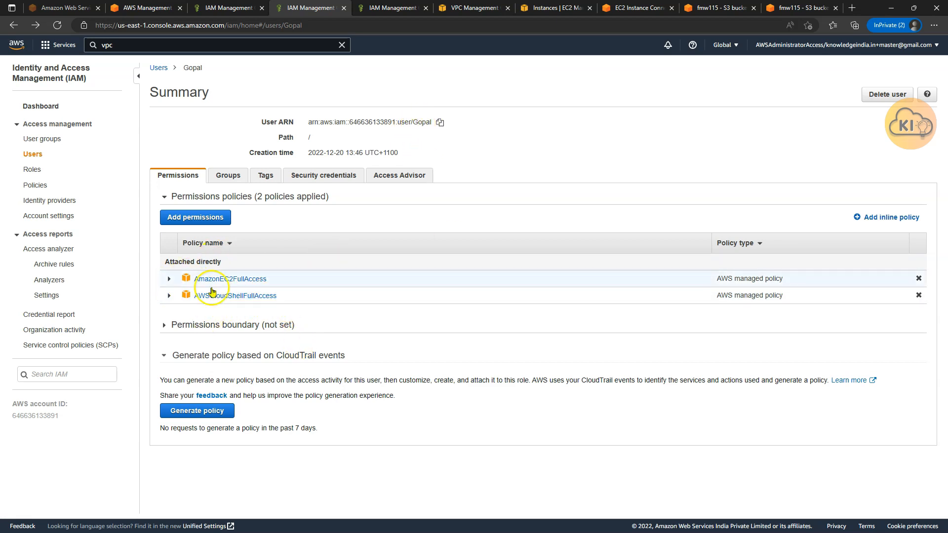
{"action": "left_click", "coordinate": [272, 301]}
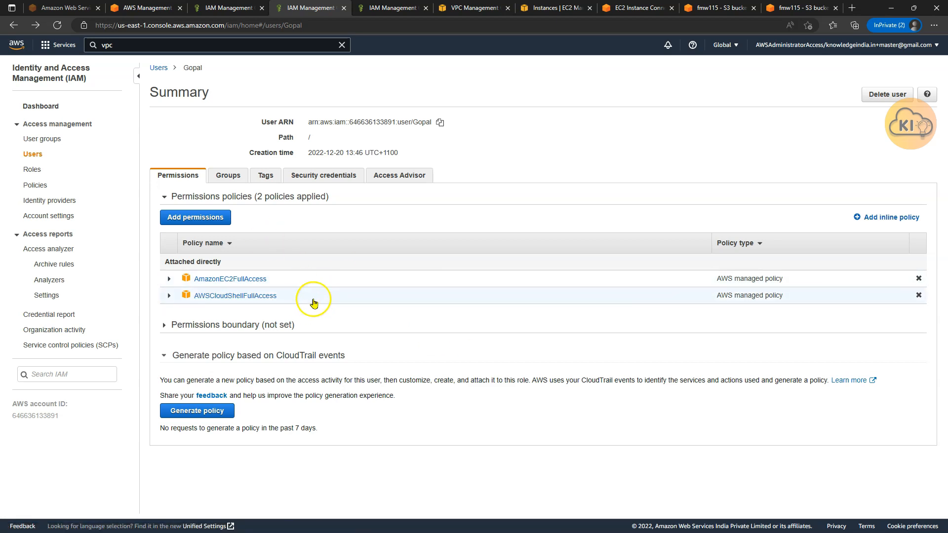
{"action": "left_click", "coordinate": [367, 304]}
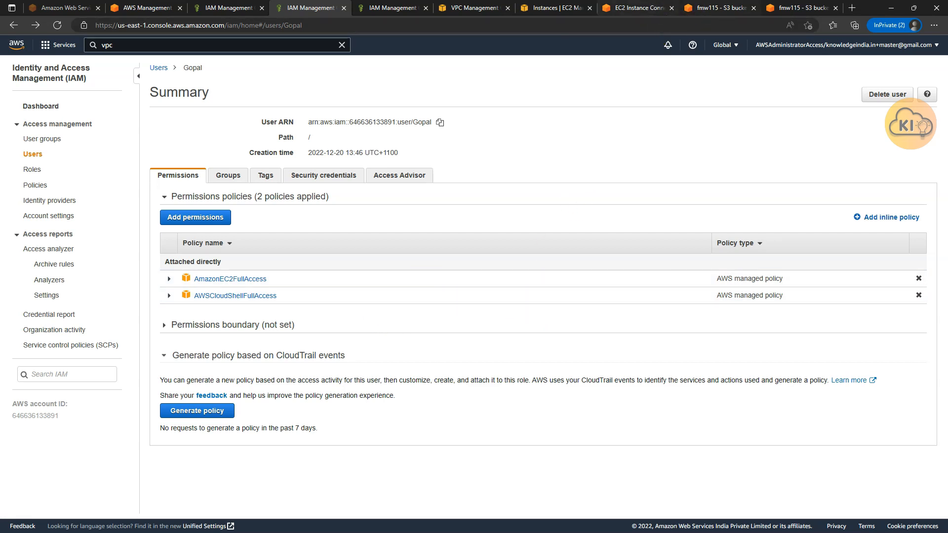
Step: Select the ap-fmw115-public access point of the fmw115 bucket, and open CloudShell in a new browser tab
{"action": "left_click", "coordinate": [800, 8]}
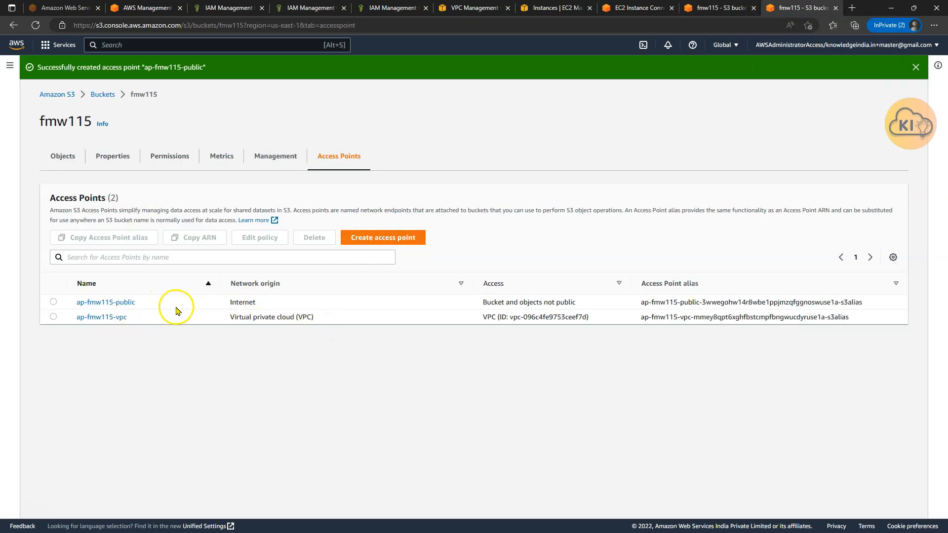
{"action": "left_click", "coordinate": [54, 301]}
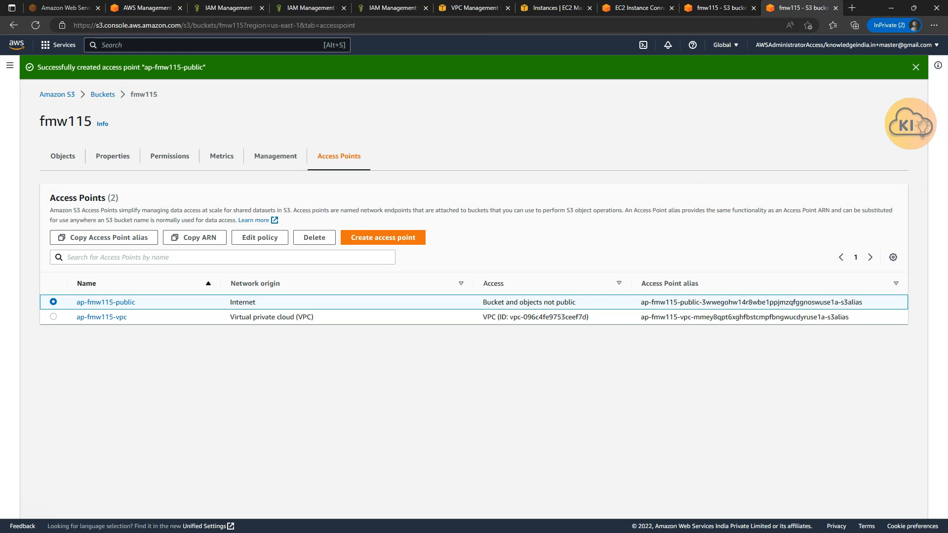
{"action": "right_click", "coordinate": [642, 48]}
{"action": "left_click", "coordinate": [668, 57]}
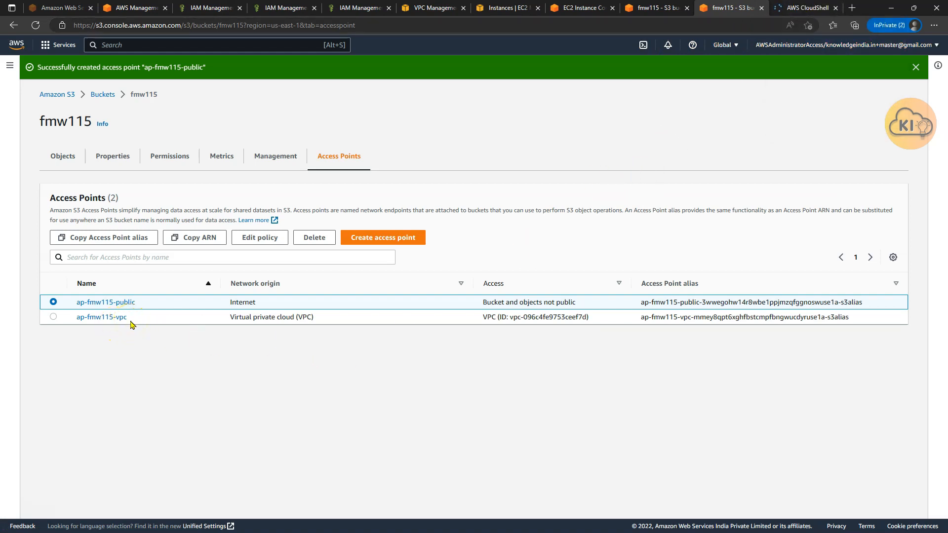
Step: Check the EC2 instance list and the route table of ki-subnet-public2-us-east-1b, including its VPC endpoint target
{"action": "left_click", "coordinate": [508, 7]}
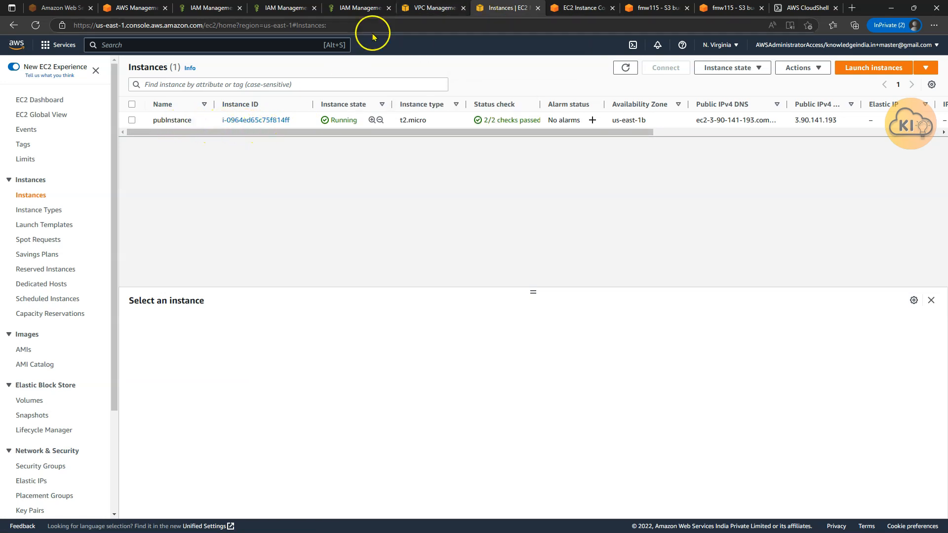
{"action": "left_click", "coordinate": [425, 7]}
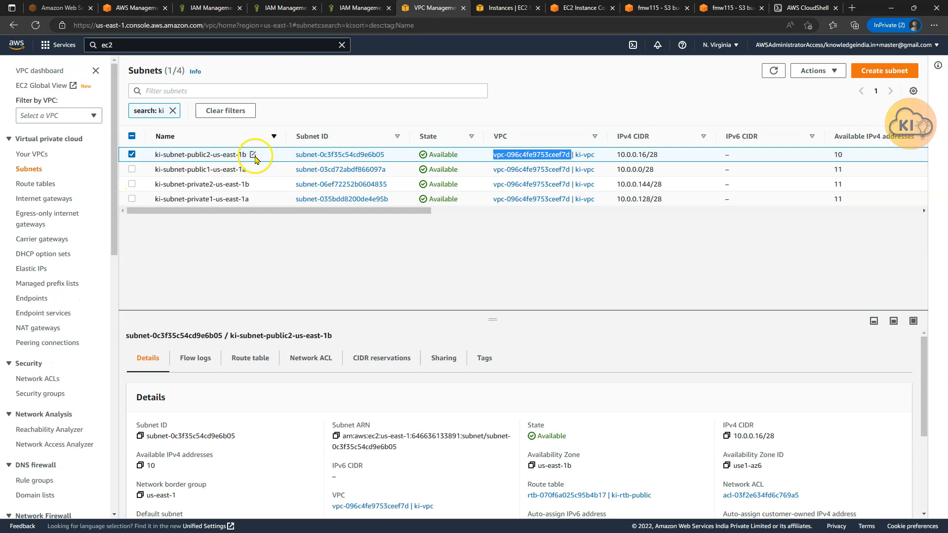
{"action": "left_click_drag", "start_coordinate": [493, 320], "coordinate": [505, 259]}
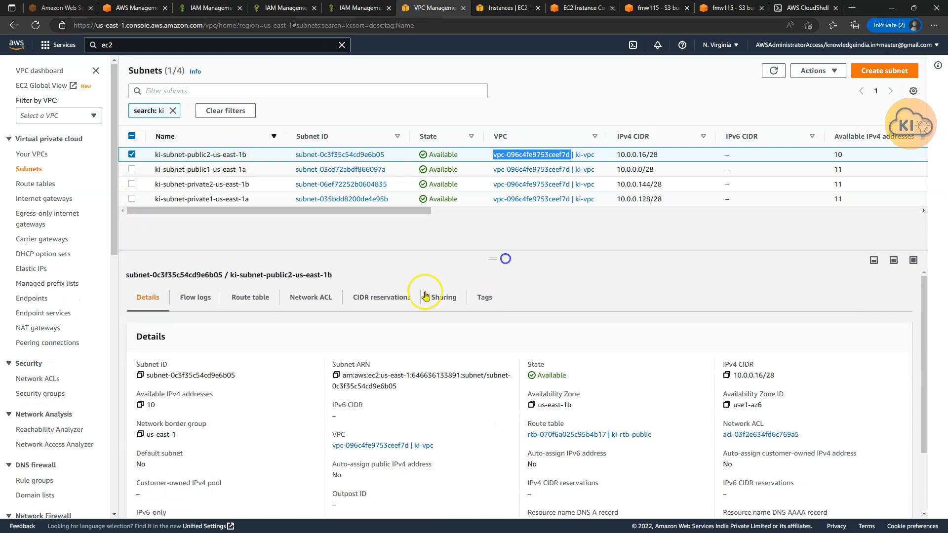
{"action": "left_click", "coordinate": [241, 302]}
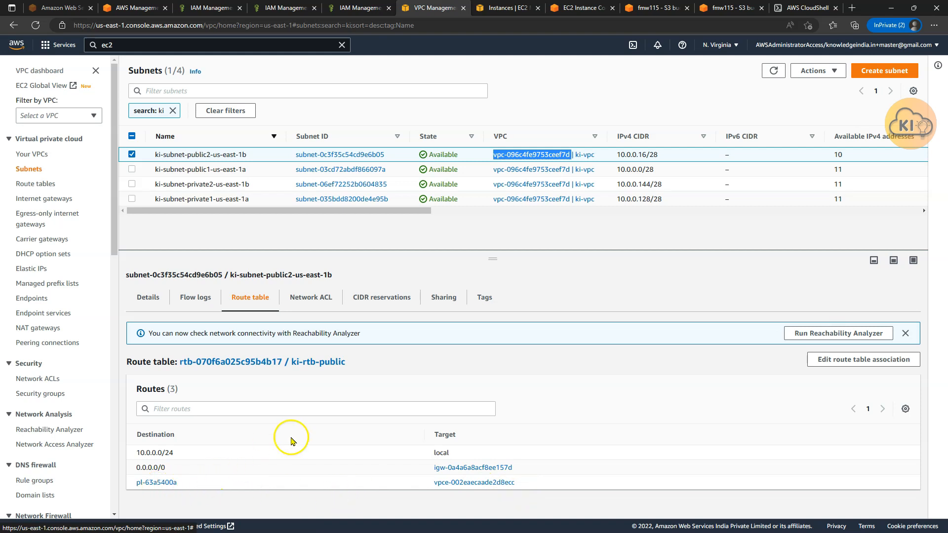
{"action": "left_click", "coordinate": [528, 227]}
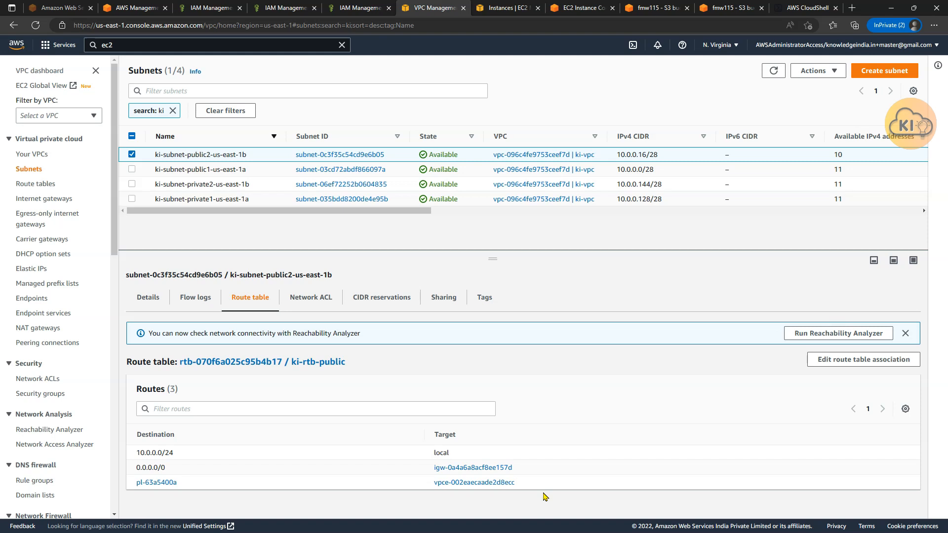
{"action": "left_click_drag", "start_coordinate": [528, 482], "coordinate": [414, 482]}
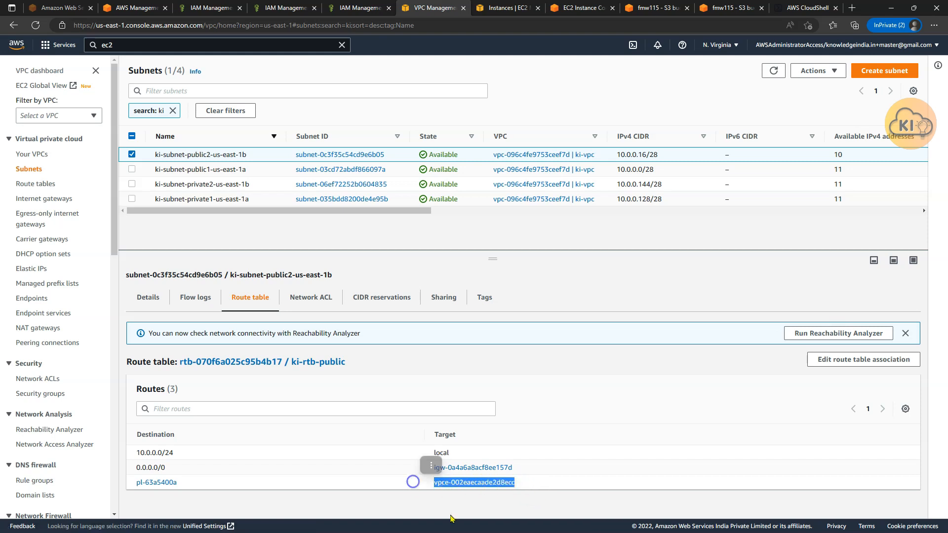
{"action": "left_click", "coordinate": [616, 494]}
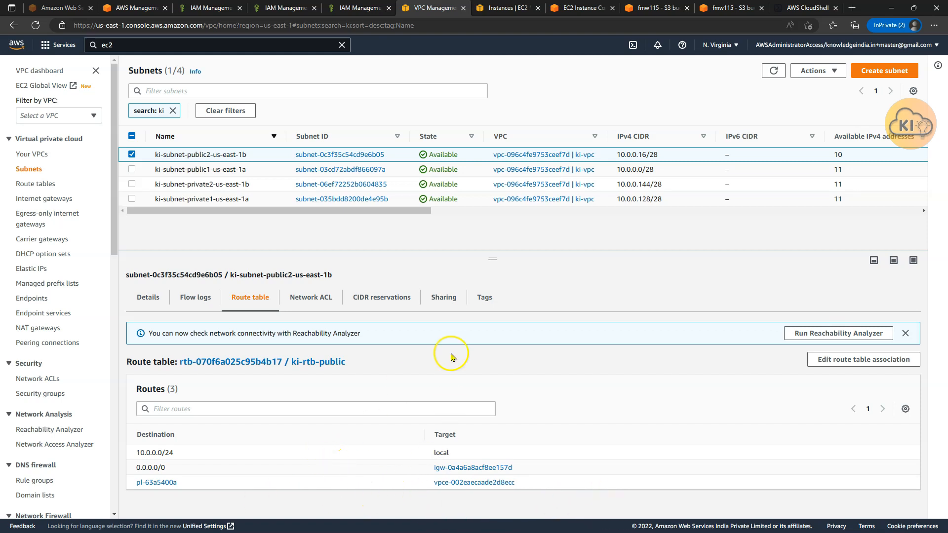
Step: List all S3 buckets from the pubInstance EC2 terminal with aws s3 ls
{"action": "left_click", "coordinate": [499, 7]}
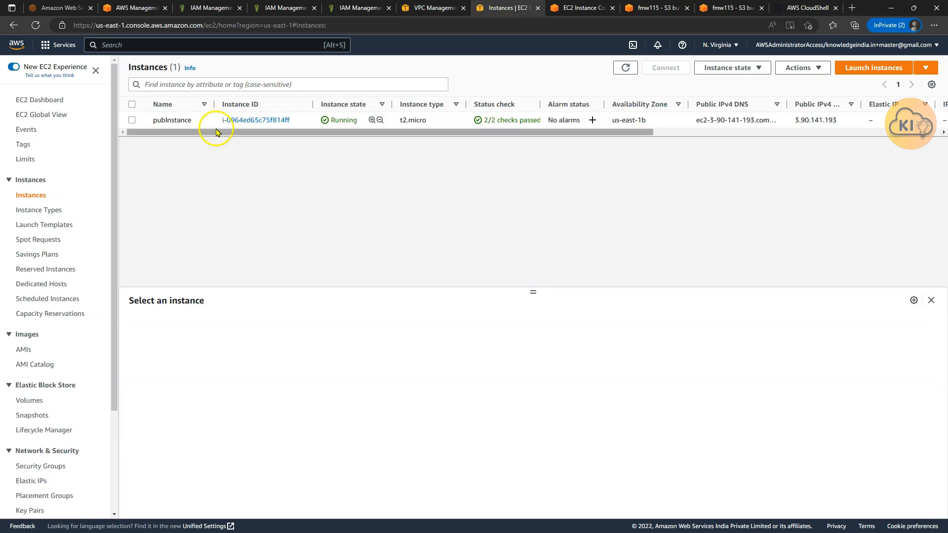
{"action": "left_click", "coordinate": [582, 8]}
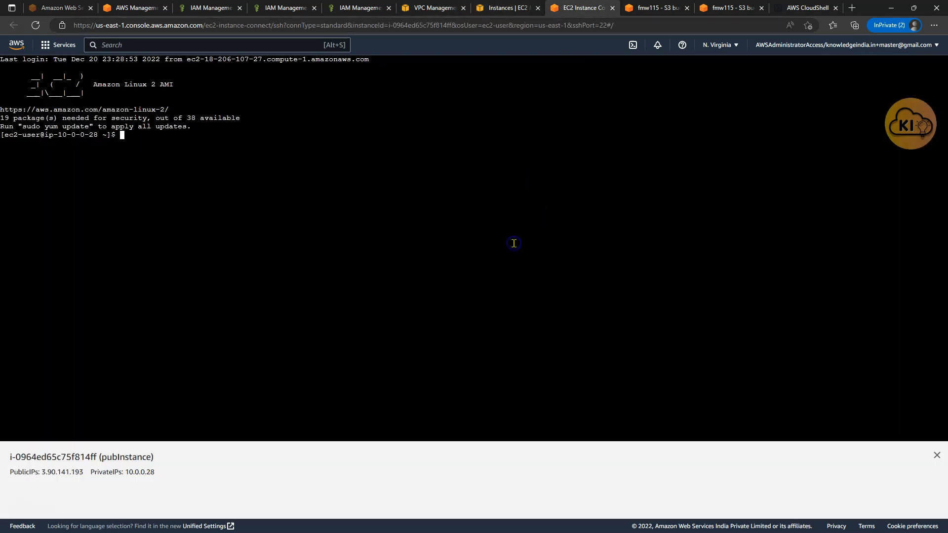
{"action": "key", "text": "Return"}
{"action": "key", "text": "Return"}
{"action": "key", "text": "Return"}
{"action": "key", "text": "Return"}
{"action": "key", "text": "Return"}
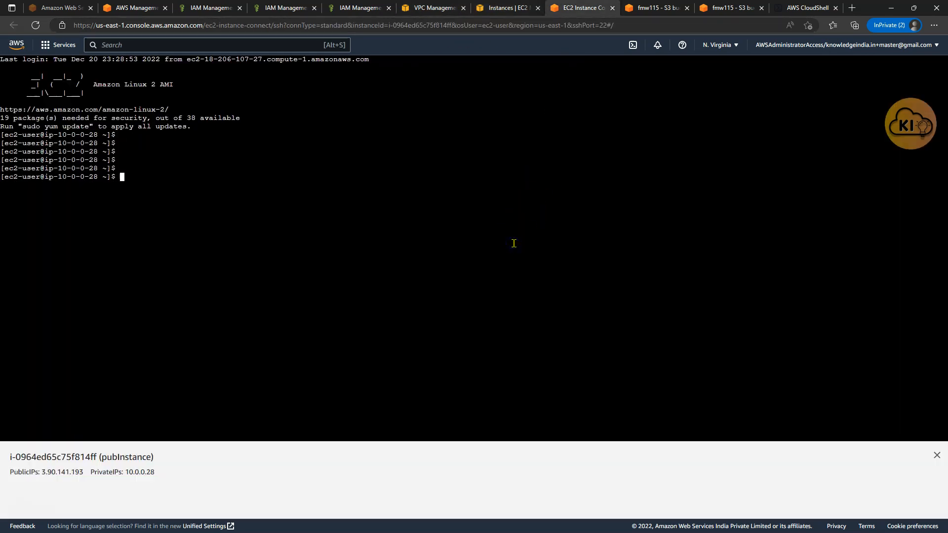
{"action": "type", "text": "aws s3 ls"}
{"action": "key", "text": "Return"}
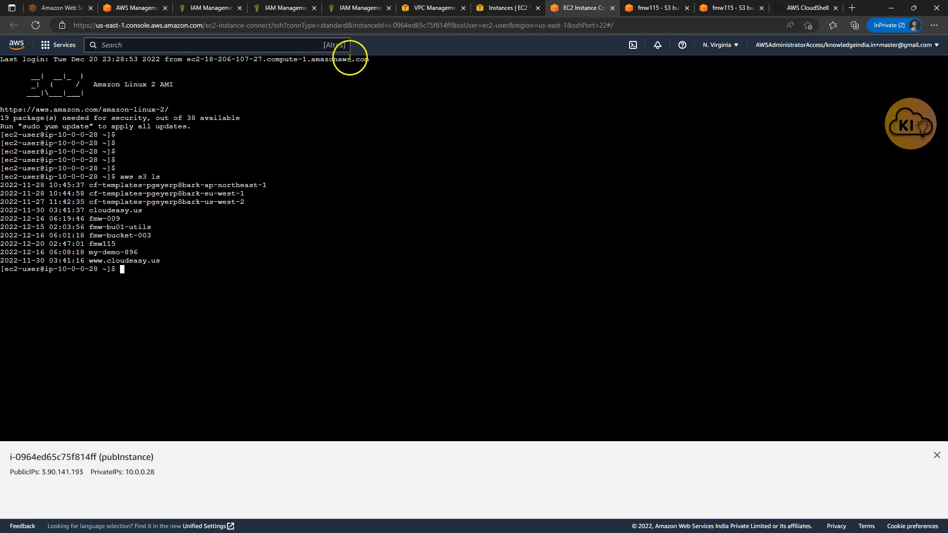
Step: Check the IAM role attached to pubInstance and the permissions policy of s3-access-role
{"action": "left_click", "coordinate": [504, 8]}
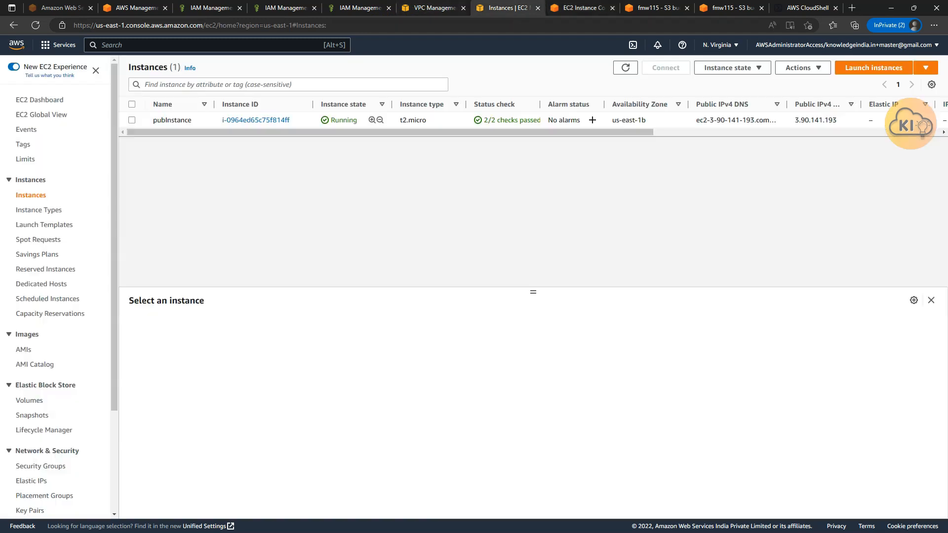
{"action": "left_click", "coordinate": [183, 121]}
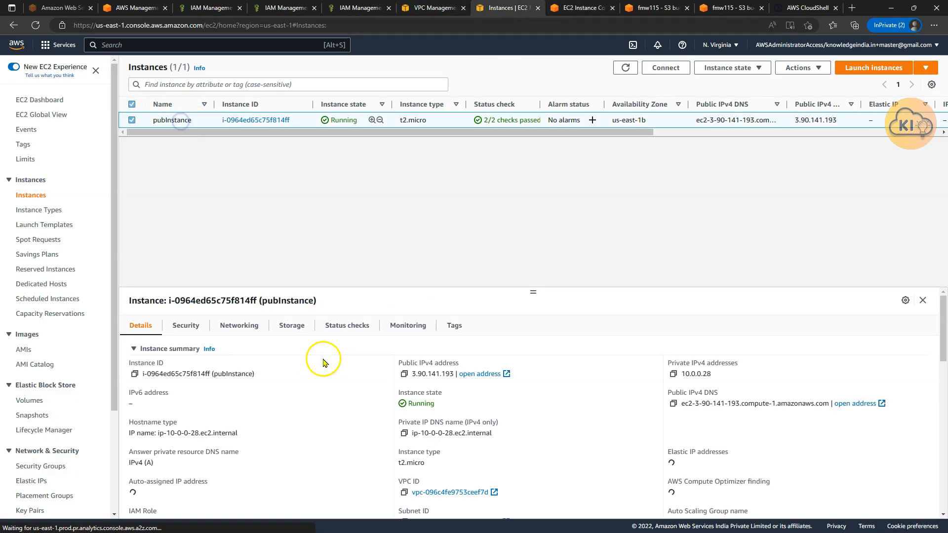
{"action": "scroll", "coordinate": [188, 451], "scroll_direction": "down", "scroll_amount": 2}
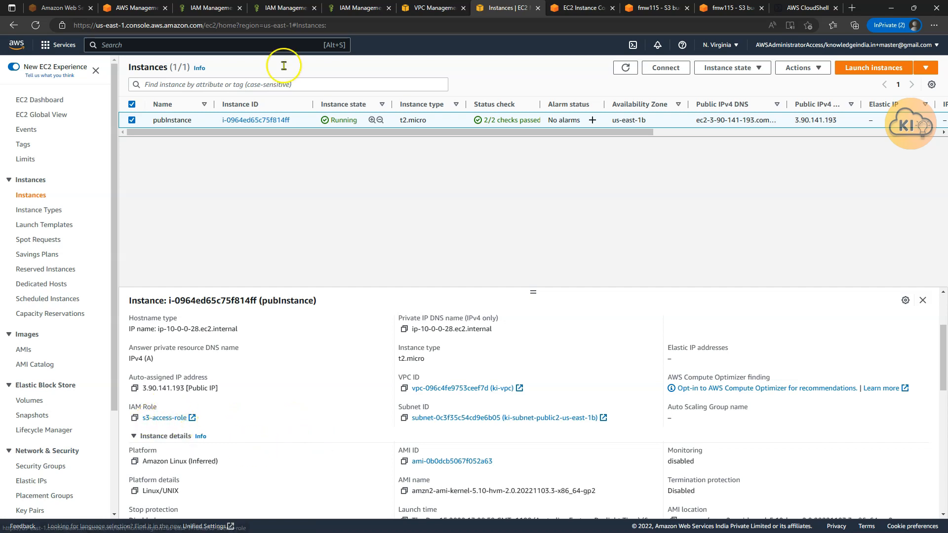
{"action": "left_click", "coordinate": [211, 8]}
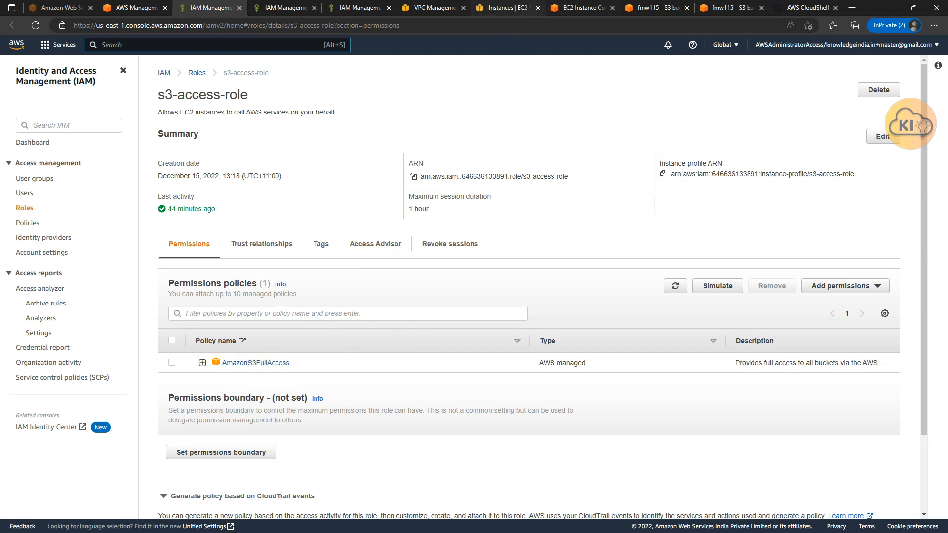
Step: Begin an aws s3 ls s3:// command in the EC2 terminal and copy the S3 URI of the ap-fmw115-vpc access point
{"action": "left_click", "coordinate": [512, 8]}
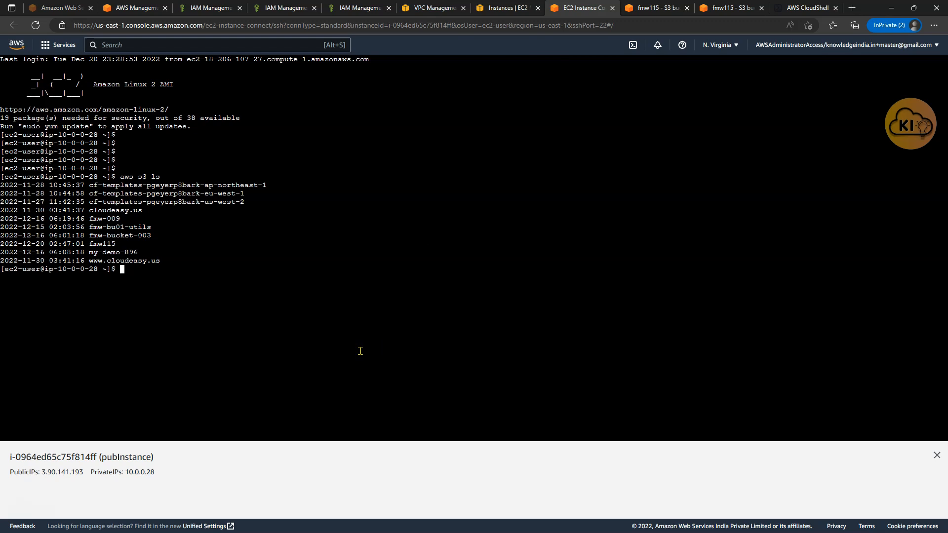
{"action": "type", "text": "s s3 ls s3://"}
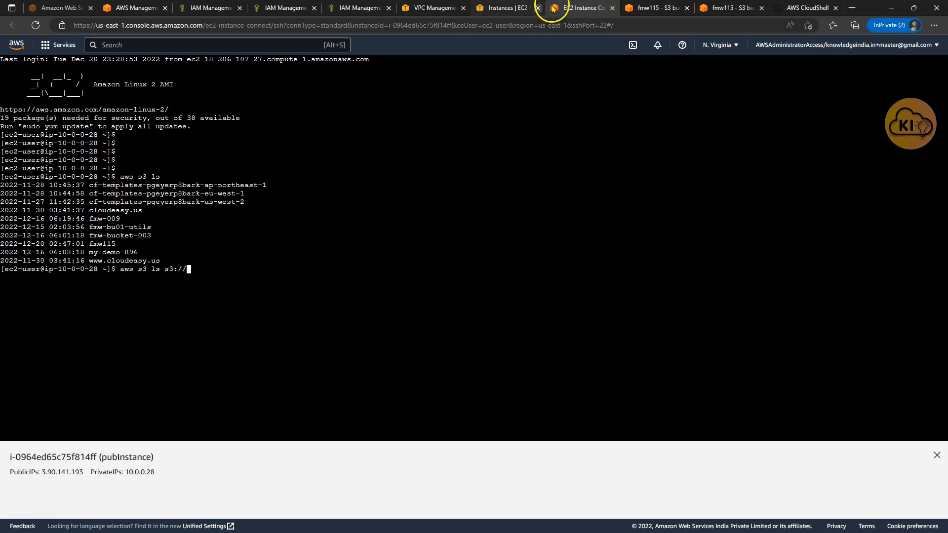
{"action": "left_click", "coordinate": [657, 8]}
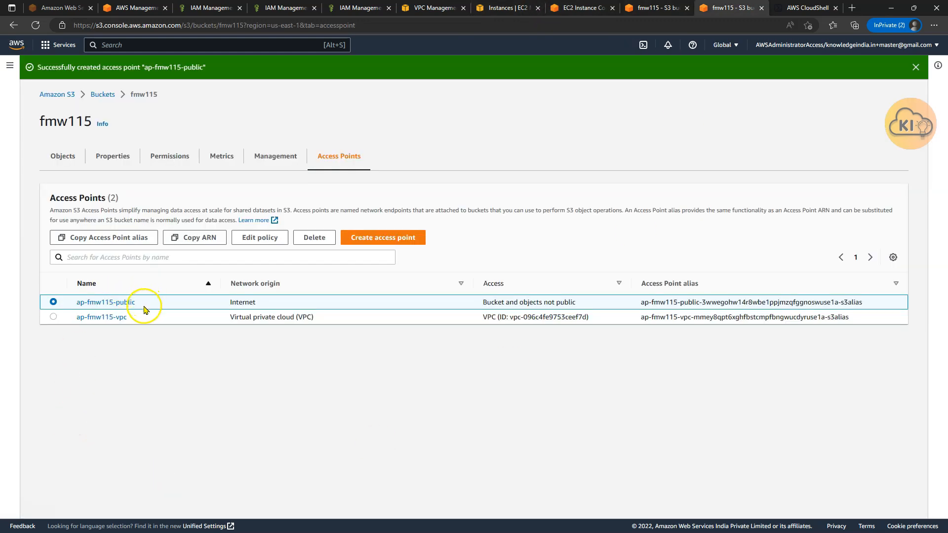
{"action": "left_click", "coordinate": [102, 317]}
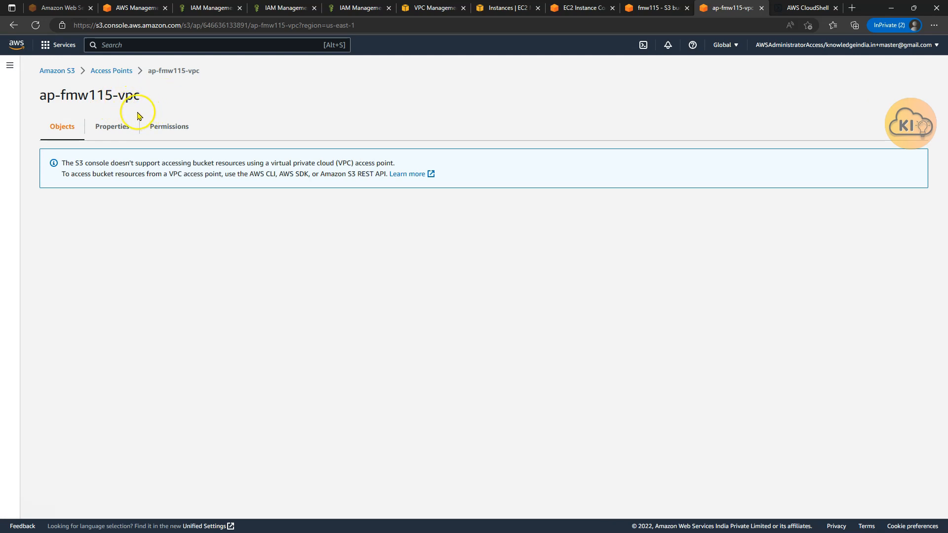
{"action": "left_click", "coordinate": [115, 126]}
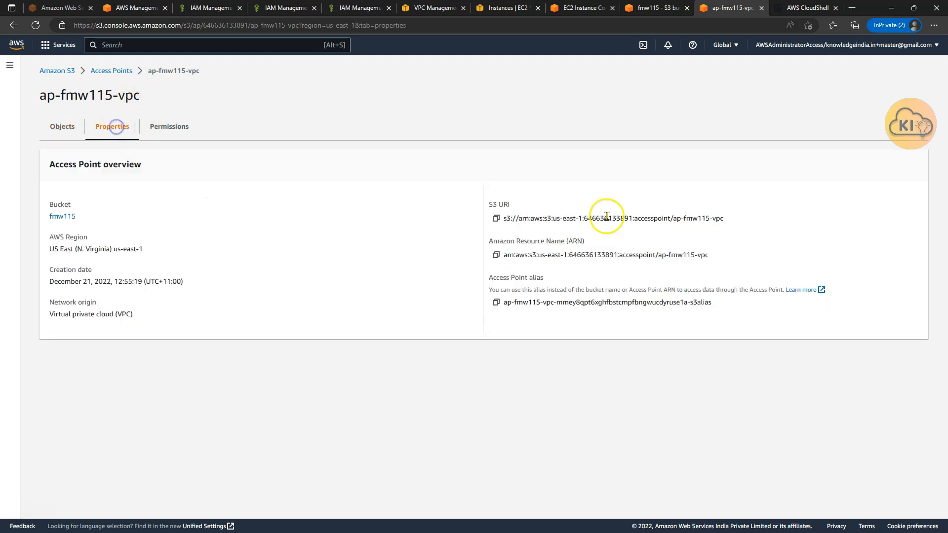
{"action": "left_click", "coordinate": [498, 219]}
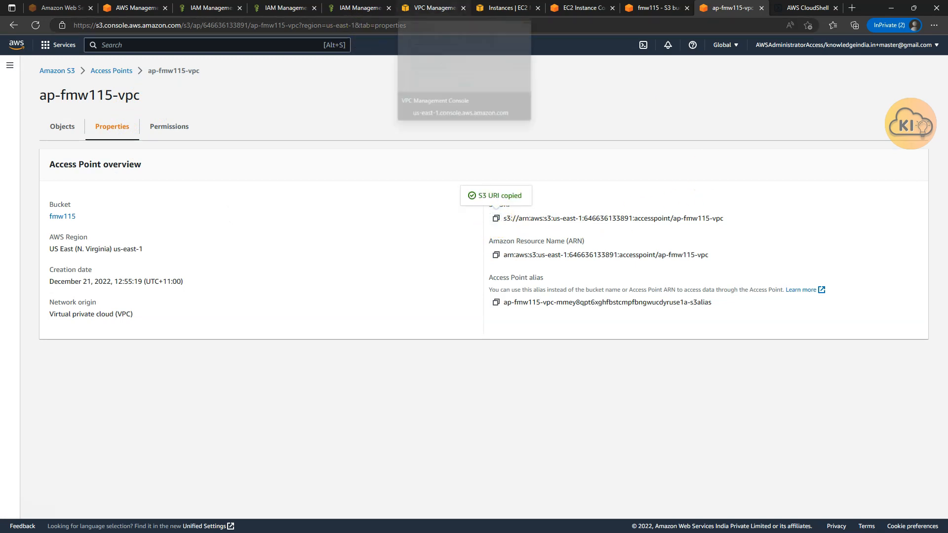
Step: List the bucket's objects through the ap-fmw115-vpc access point from the EC2 terminal, using aws s3 ls with the copied S3 URI
{"action": "left_click", "coordinate": [582, 7]}
{"action": "left_click", "coordinate": [402, 267]}
{"action": "type", "text": "/"}
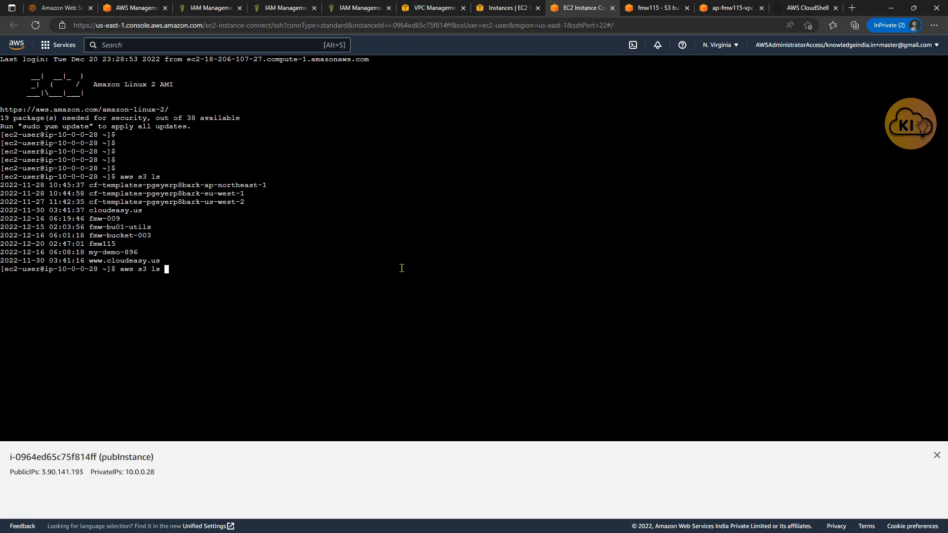
{"action": "right_click", "coordinate": [256, 296]}
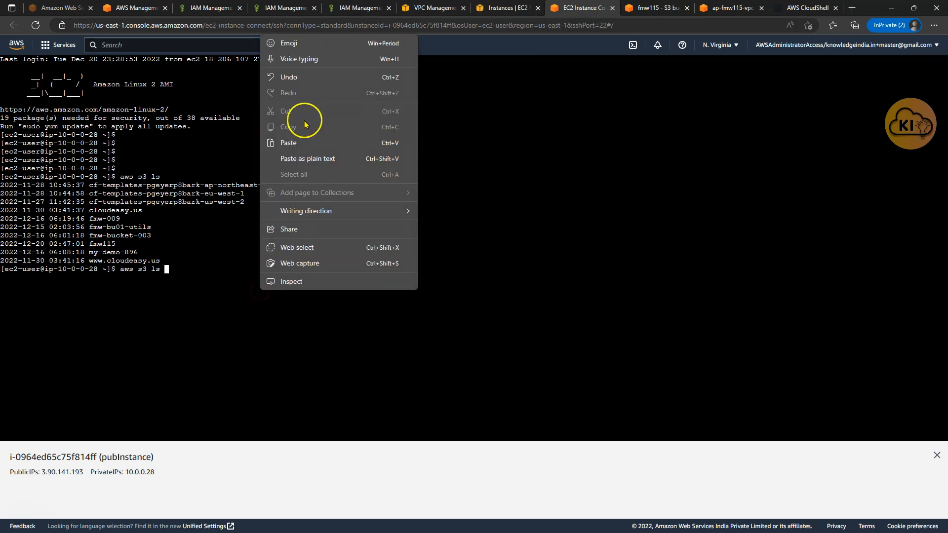
{"action": "left_click", "coordinate": [293, 139]}
{"action": "key", "text": "Return"}
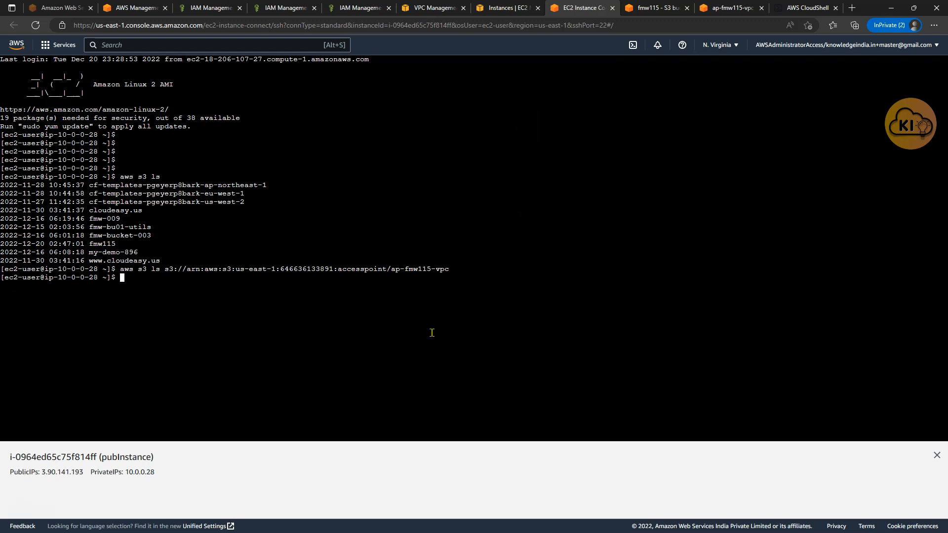
Step: Create an empty file named a1 on the EC2 instance with touch
{"action": "type", "text": "aws"}
{"action": "key", "text": "BackSpace"}
{"action": "key", "text": "BackSpace"}
{"action": "key", "text": "BackSpace"}
{"action": "key", "text": "BackSpace"}
{"action": "type", "text": "touch a1"}
{"action": "key", "text": "Return"}
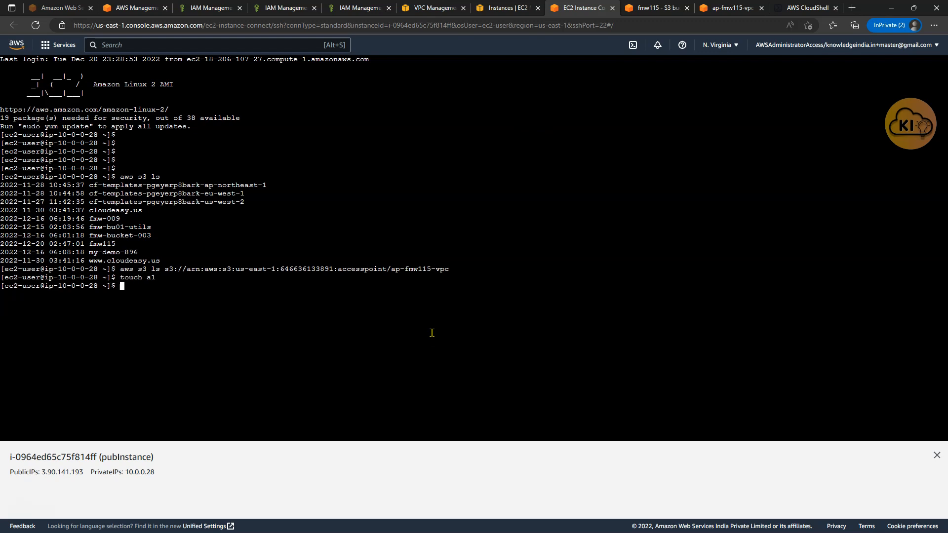
Step: Upload file a1 with aws s3 cp to the copied S3 URI of the ap-fmw115-vpc access point
{"action": "type", "text": "aws s3 cp a1"}
{"action": "right_click", "coordinate": [354, 316]}
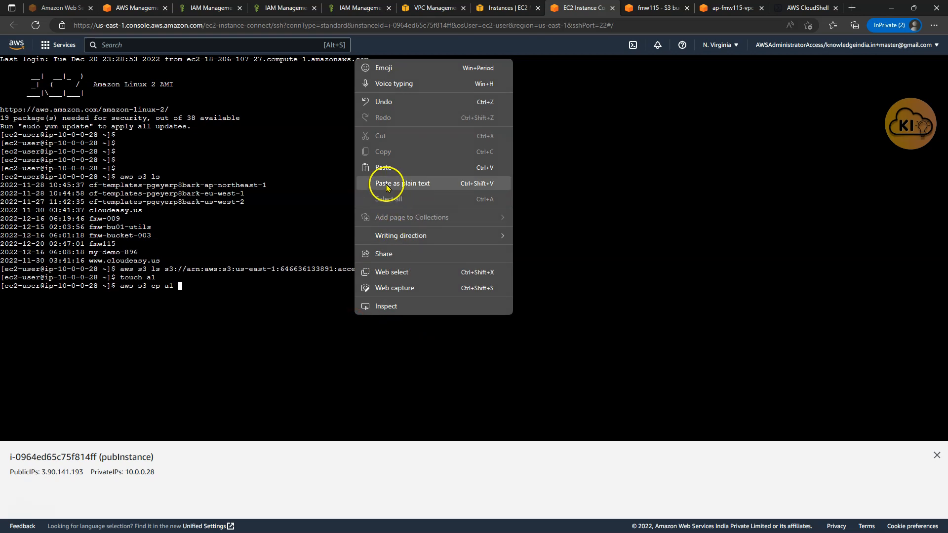
{"action": "left_click", "coordinate": [385, 167]}
{"action": "key", "text": "Return"}
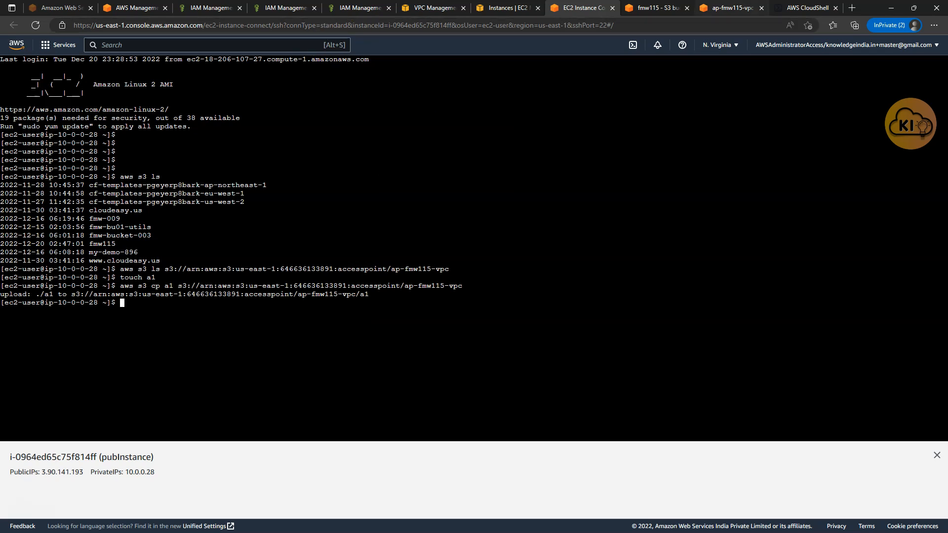
Step: Refresh the fmw115 bucket's object list to check the upload, and return to the ap-fmw115-vpc access point's properties
{"action": "left_click", "coordinate": [657, 7]}
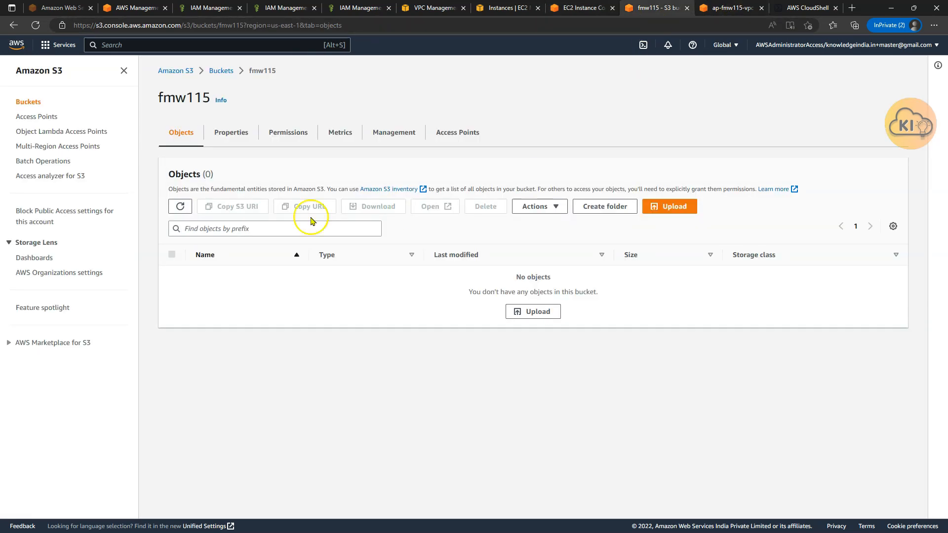
{"action": "left_click", "coordinate": [180, 206]}
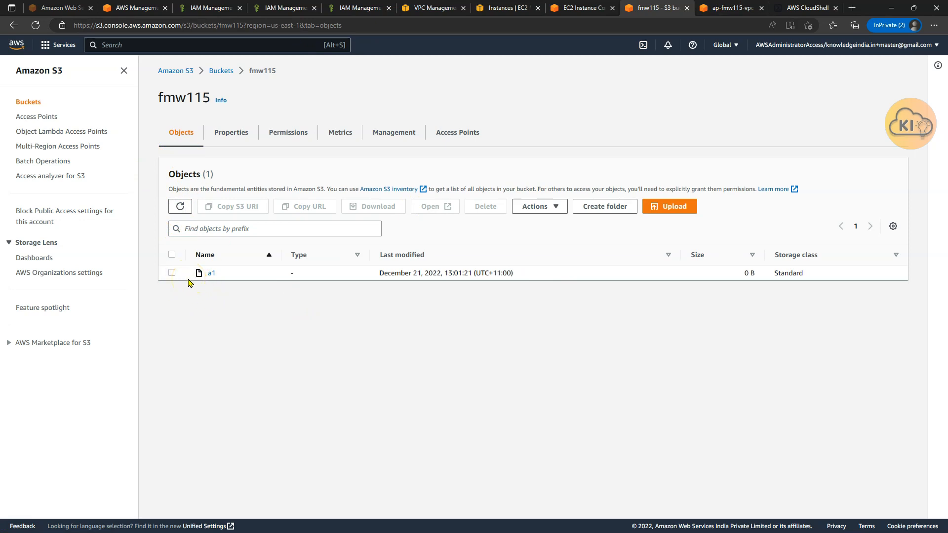
{"action": "left_click", "coordinate": [736, 8]}
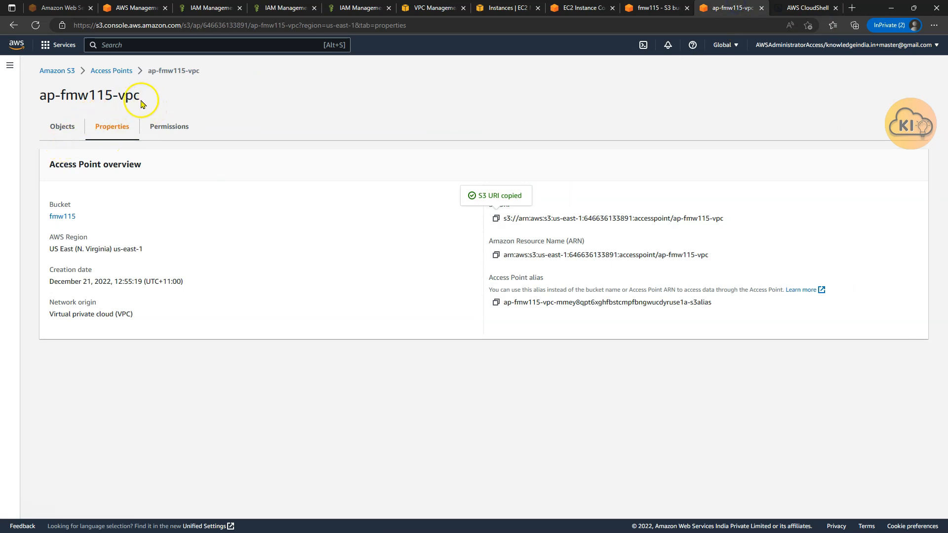
{"action": "left_click_drag", "start_coordinate": [140, 97], "coordinate": [73, 91]}
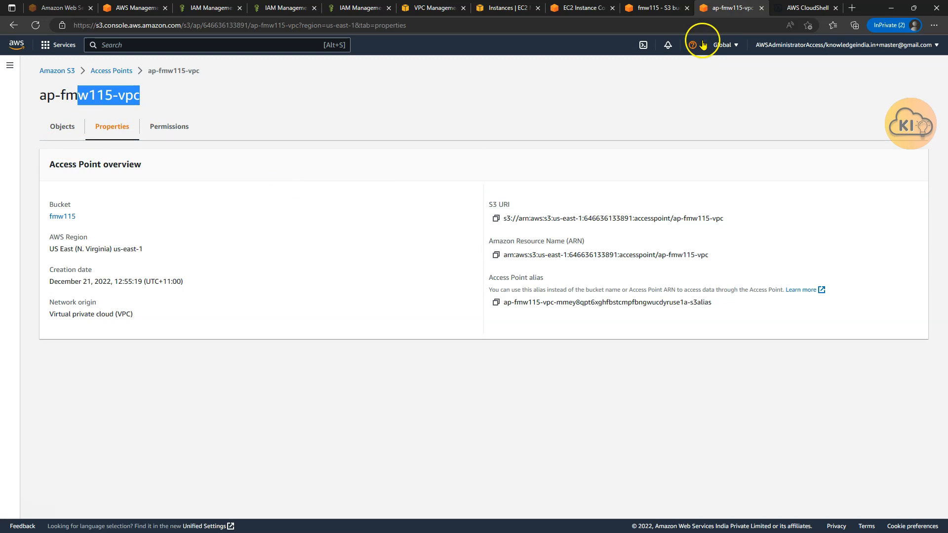
Step: List all S3 buckets from CloudShell with aws s3 ls
{"action": "left_click", "coordinate": [805, 8]}
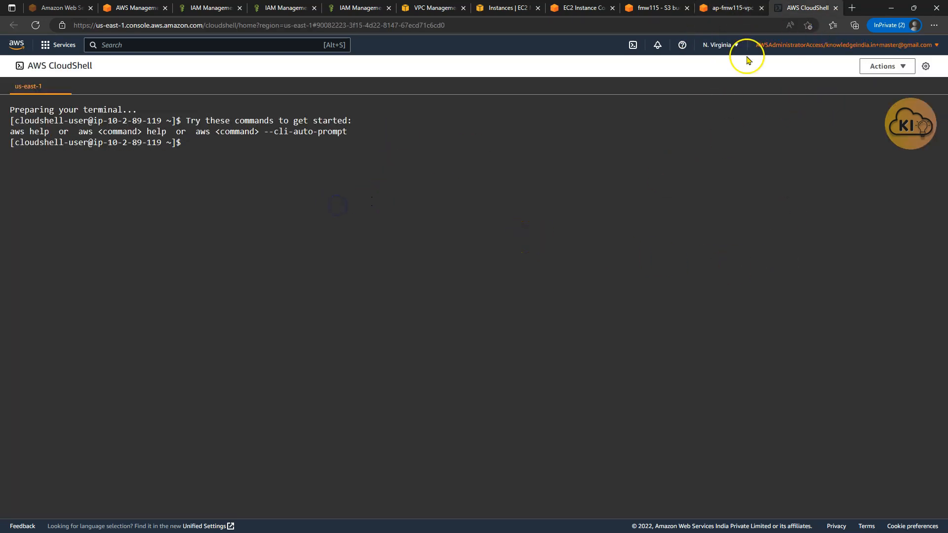
{"action": "left_click", "coordinate": [640, 271]}
{"action": "type", "text": "aws s3l s"}
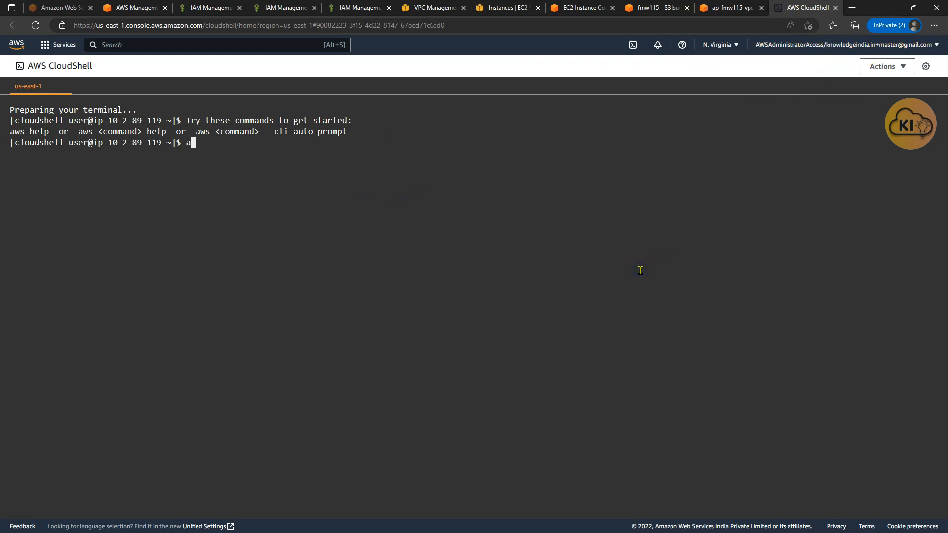
{"action": "key", "text": "BackSpace"}
{"action": "key", "text": "BackSpace"}
{"action": "key", "text": "BackSpace"}
{"action": "type", "text": "ls"}
{"action": "key", "text": "Return"}
Step: Try to list the bucket's objects from CloudShell using aws s3 ls with the S3 URI of the ap-fmw115-vpc access point
{"action": "type", "text": "aws s3 l"}
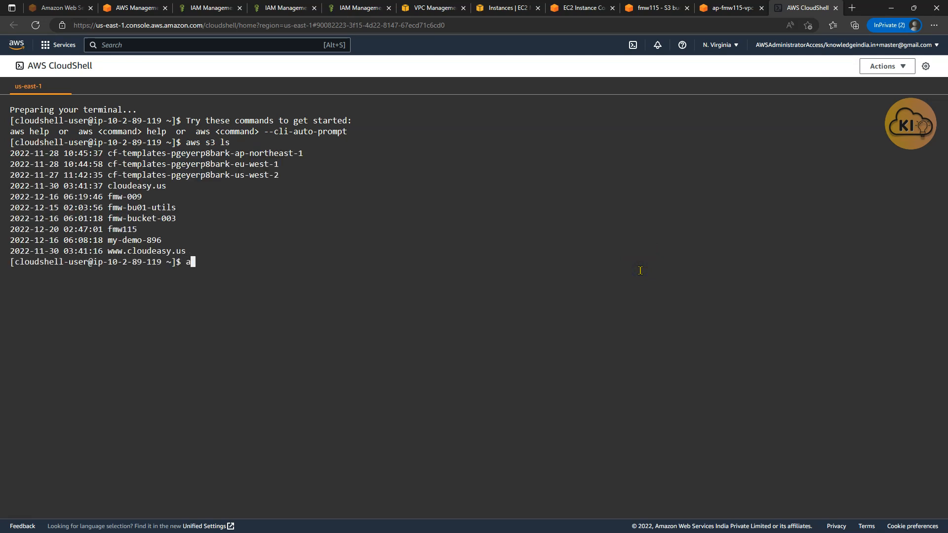
{"action": "type", "text": "s"}
{"action": "right_click", "coordinate": [375, 248]}
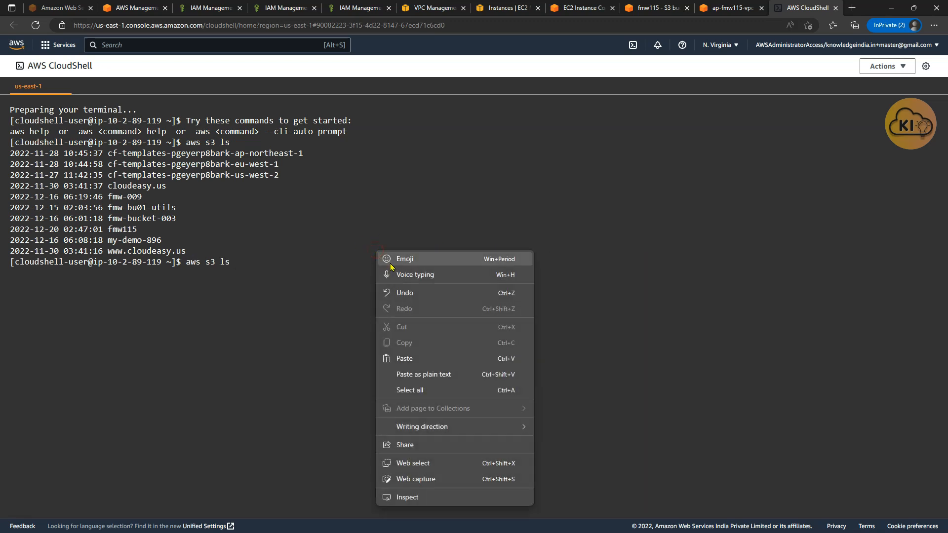
{"action": "left_click", "coordinate": [401, 357]}
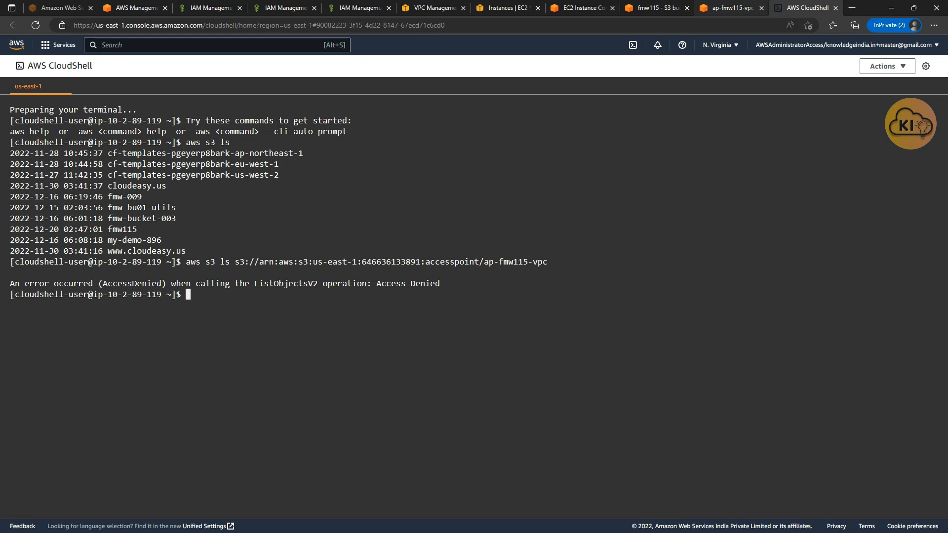
Step: Open the properties of the ap-fmw115-public access point and copy its S3 URI
{"action": "left_click", "coordinate": [732, 8]}
{"action": "left_click", "coordinate": [114, 70]}
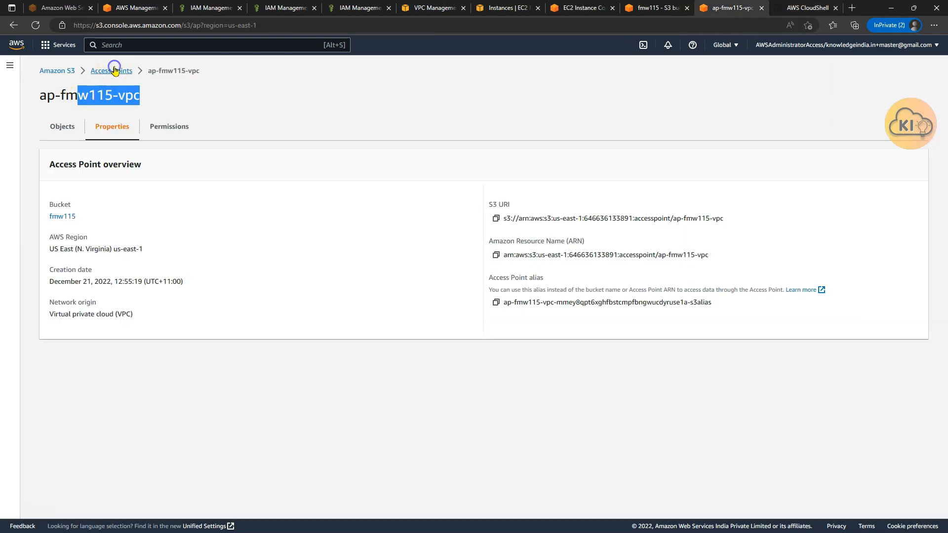
{"action": "left_click", "coordinate": [107, 259]}
{"action": "left_click", "coordinate": [121, 129]}
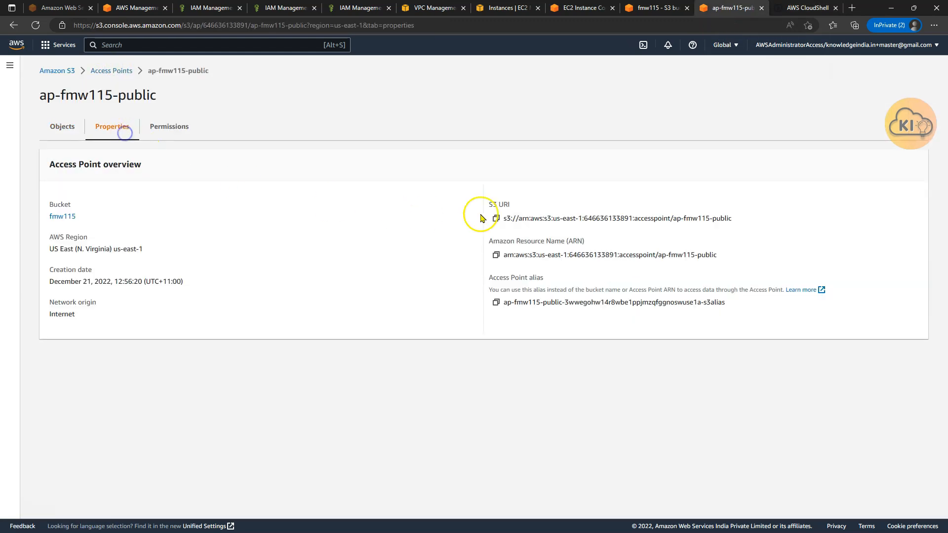
{"action": "left_click", "coordinate": [496, 219]}
Step: List the bucket's objects through the ap-fmw115-public access point from CloudShell, using aws s3 ls with the copied S3 URI
{"action": "key", "text": "ctrl+Tab"}
{"action": "left_click", "coordinate": [573, 413]}
{"action": "type", "text": "aws s3 ls"}
{"action": "left_click", "coordinate": [574, 414]}
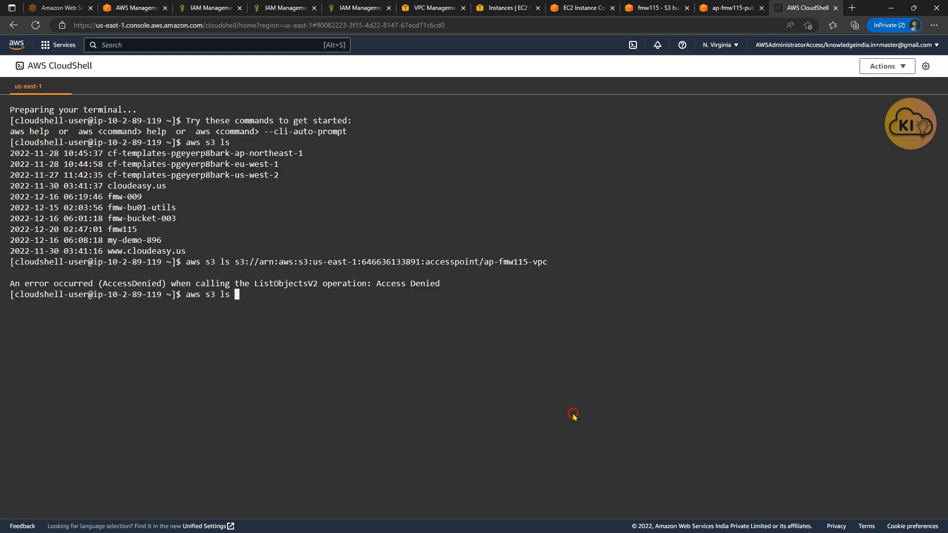
{"action": "right_click", "coordinate": [573, 414]}
{"action": "left_click", "coordinate": [615, 267]}
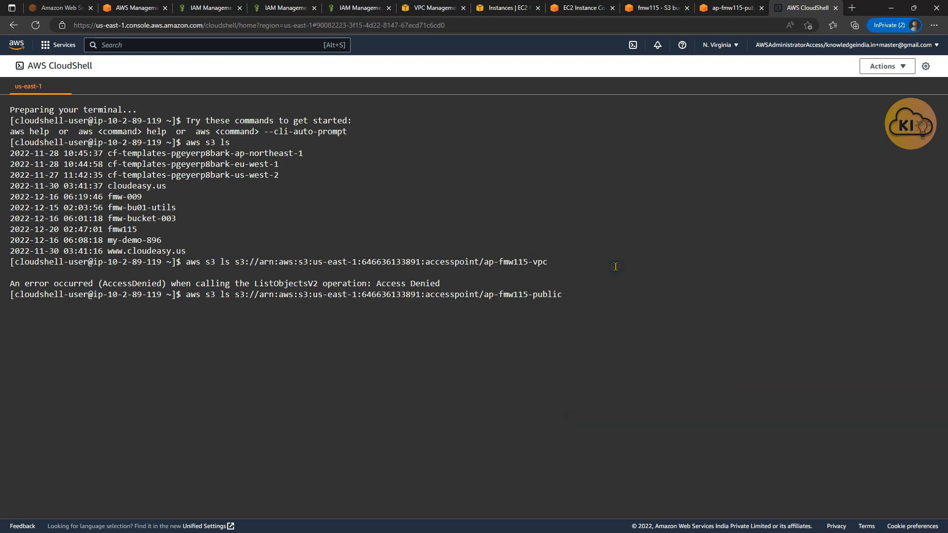
{"action": "key", "text": "Return"}
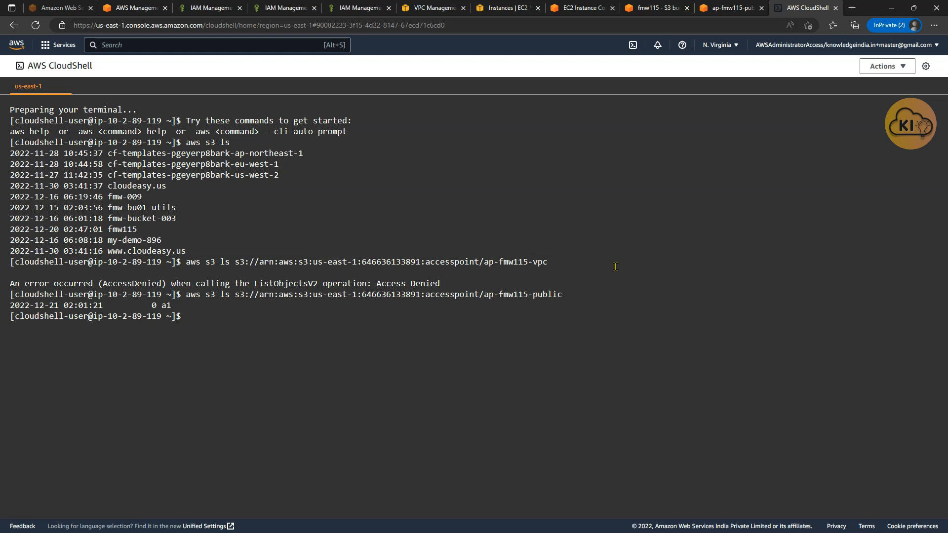
Step: Review the permissions policies attached to the IAM user
{"action": "left_click", "coordinate": [611, 249]}
{"action": "left_click", "coordinate": [254, 7]}
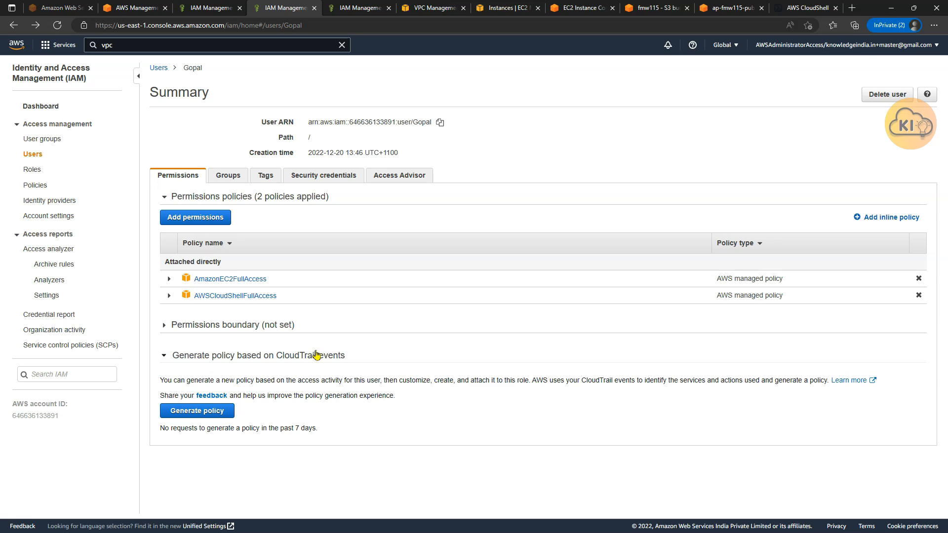
Step: Open the fmw115 bucket in S3 and show its list of access points
{"action": "left_click", "coordinate": [656, 8]}
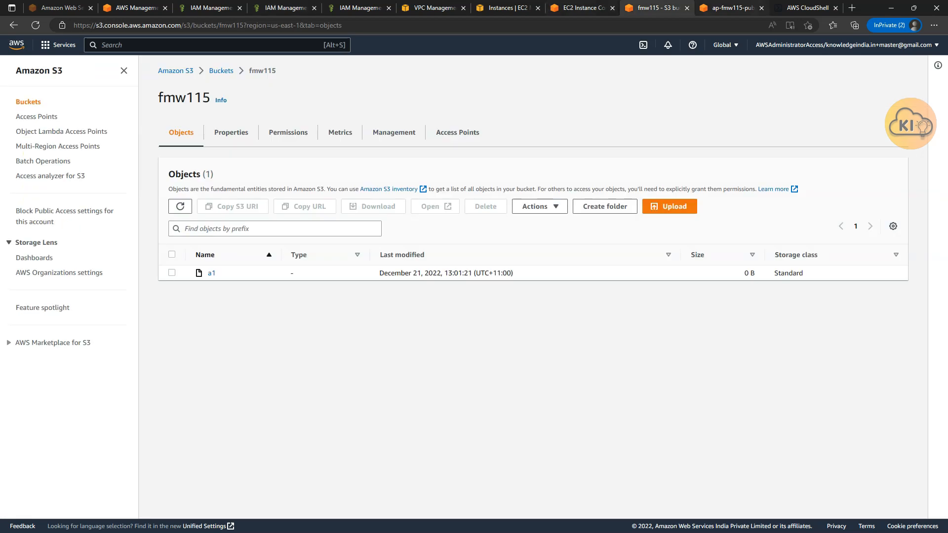
{"action": "left_click", "coordinate": [222, 70]}
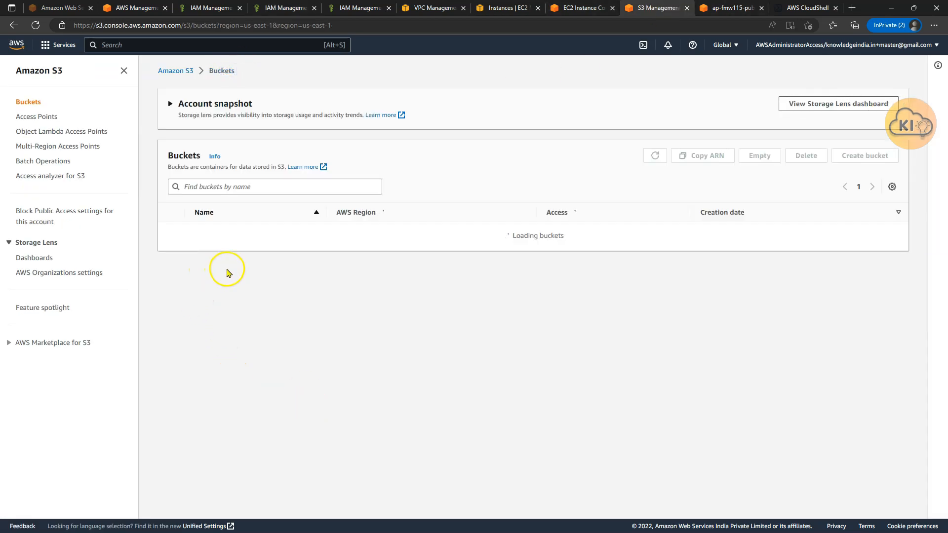
{"action": "left_click", "coordinate": [210, 383]}
{"action": "left_click", "coordinate": [456, 132]}
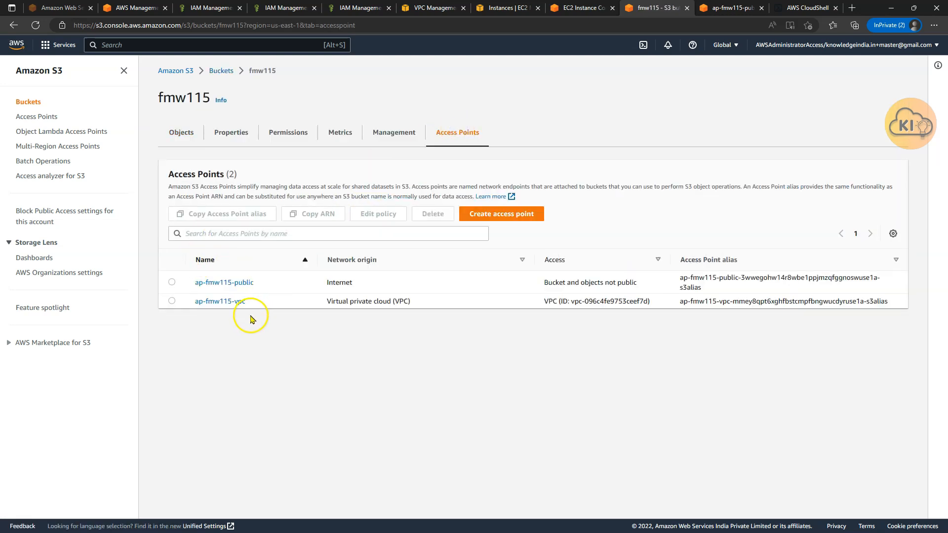
{"action": "left_click_drag", "start_coordinate": [262, 323], "coordinate": [195, 301]}
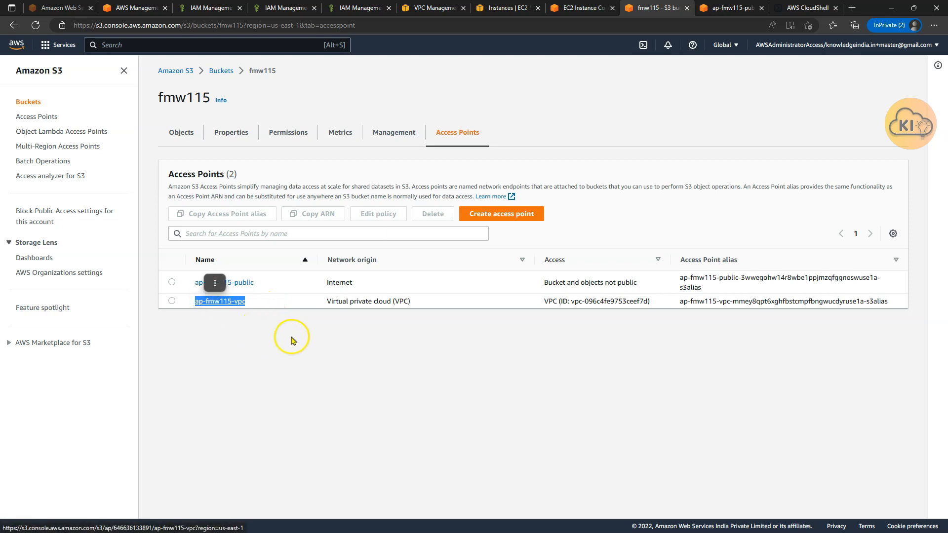
{"action": "left_click_drag", "start_coordinate": [253, 282], "coordinate": [191, 286]}
{"action": "left_click", "coordinate": [249, 355]}
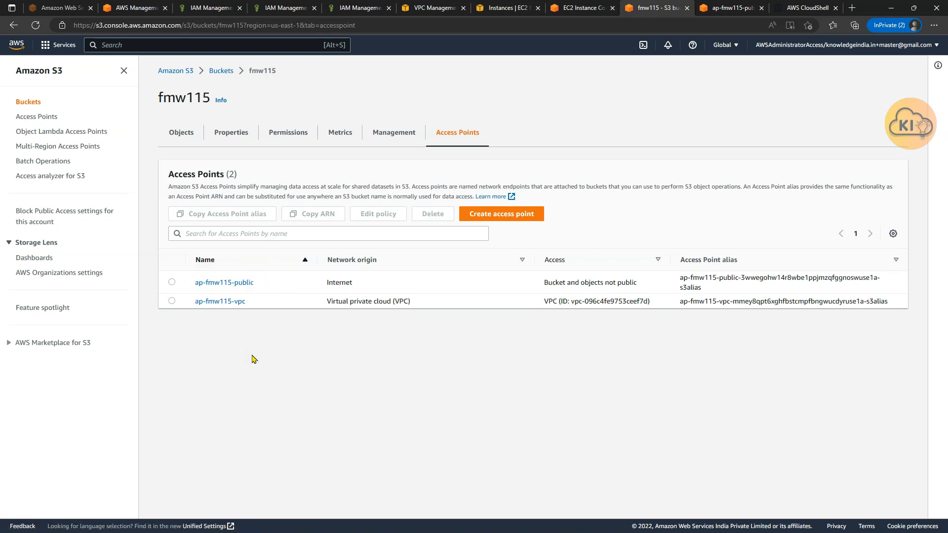
Step: Open the properties of the ap-fmw115-public access point and copy its ARN
{"action": "left_click", "coordinate": [257, 285]}
{"action": "left_click_drag", "start_coordinate": [258, 286], "coordinate": [251, 284]}
{"action": "left_click", "coordinate": [250, 289]}
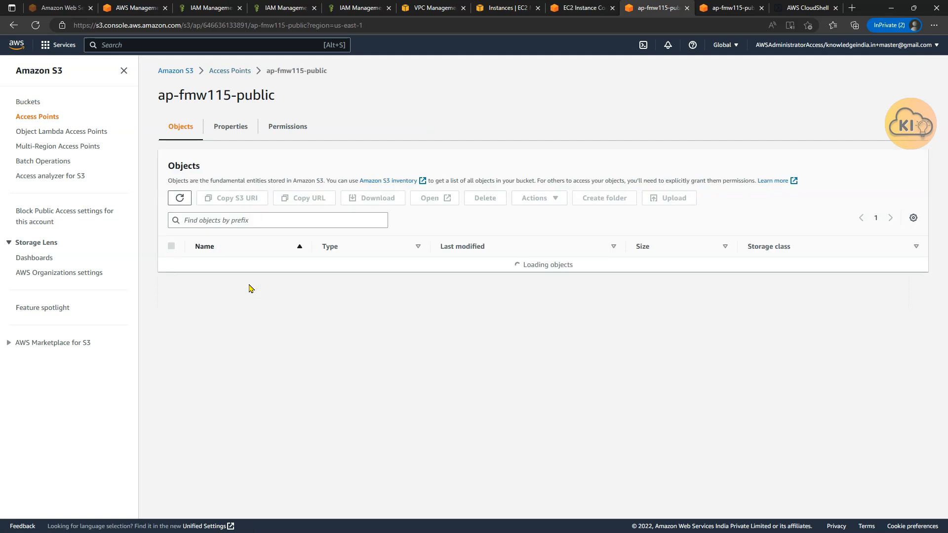
{"action": "left_click", "coordinate": [239, 129]}
{"action": "left_click_drag", "start_coordinate": [180, 96], "coordinate": [317, 106]}
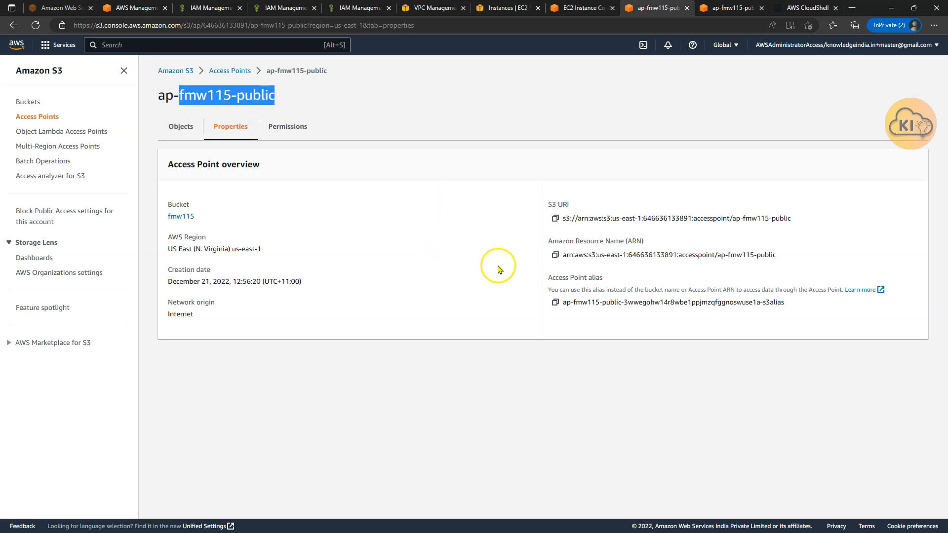
{"action": "left_click", "coordinate": [555, 255]}
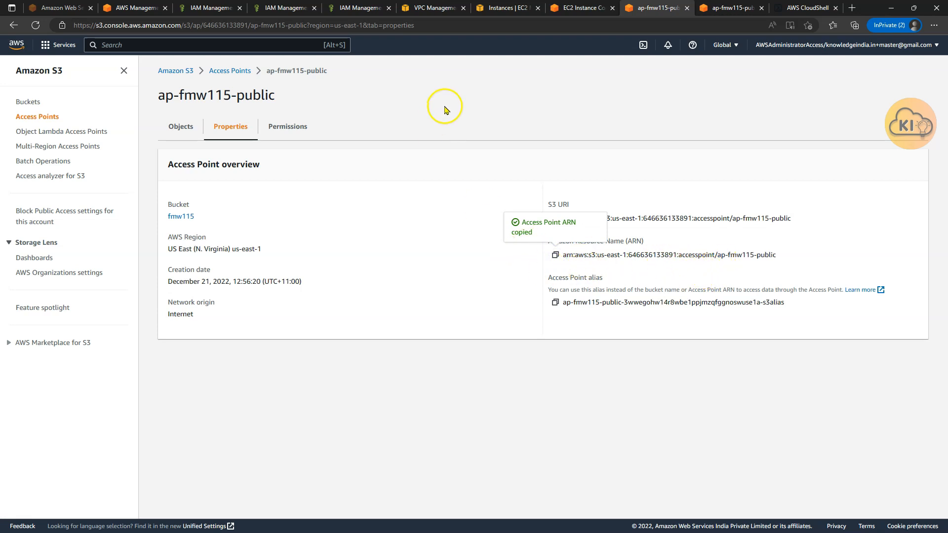
Step: Start creating a new IAM policy and choose S3 as its service
{"action": "left_click", "coordinate": [285, 7]}
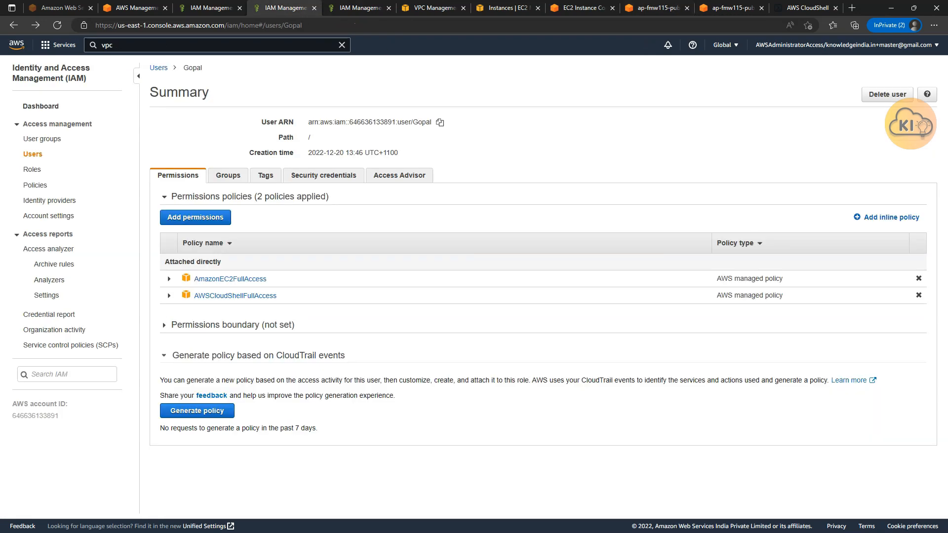
{"action": "left_click", "coordinate": [368, 10]}
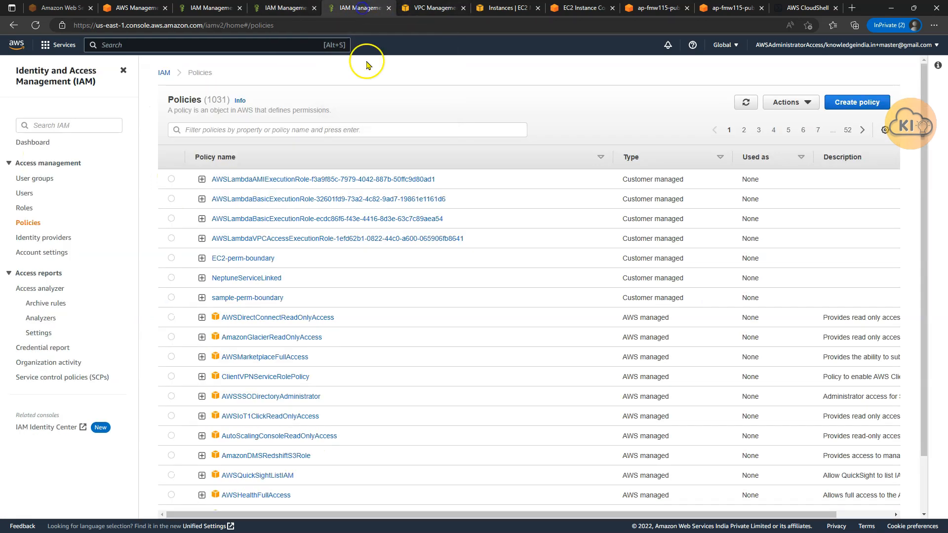
{"action": "left_click", "coordinate": [843, 105]}
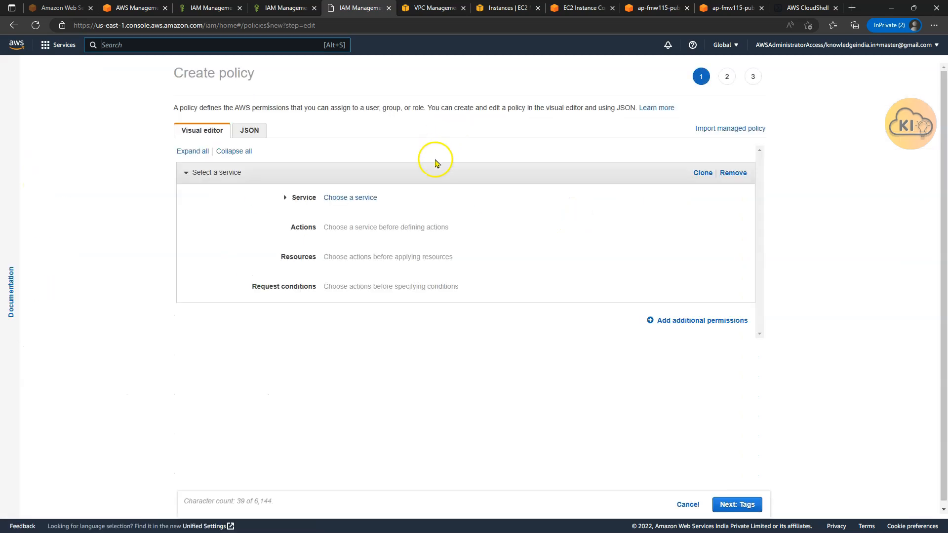
{"action": "left_click", "coordinate": [346, 197]}
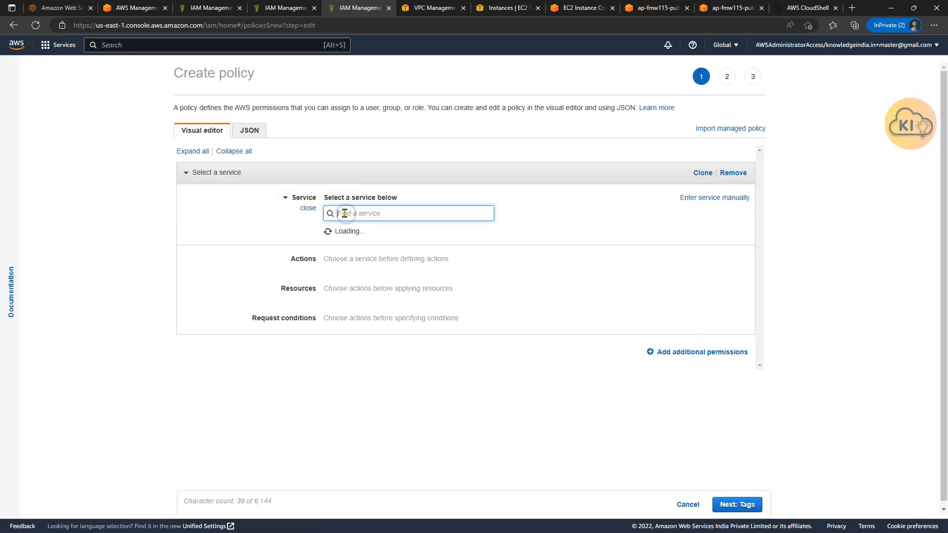
{"action": "type", "text": "s3"}
{"action": "left_click", "coordinate": [331, 236]}
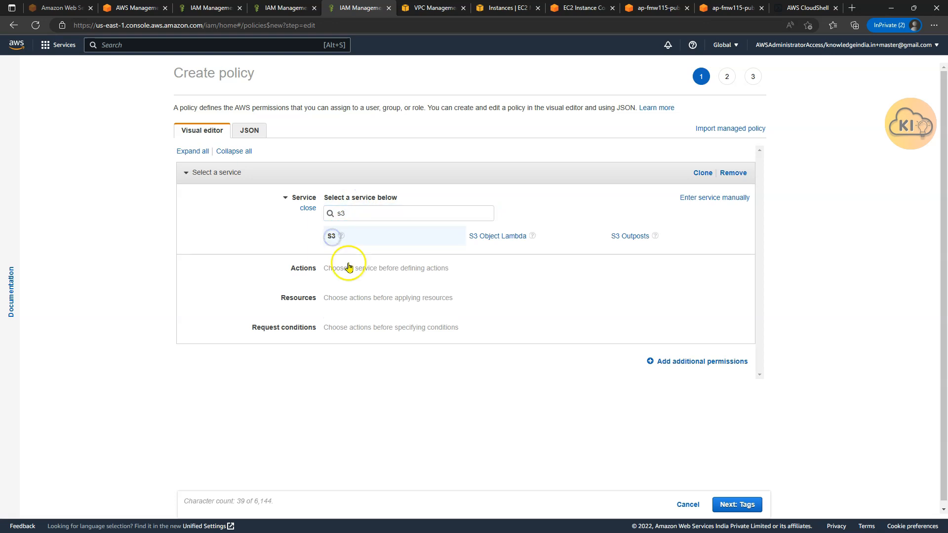
Step: Allow the GetObject and PutObject actions in the S3 policy and expand its resource settings
{"action": "left_click", "coordinate": [377, 243]}
{"action": "type", "text": "getobject"}
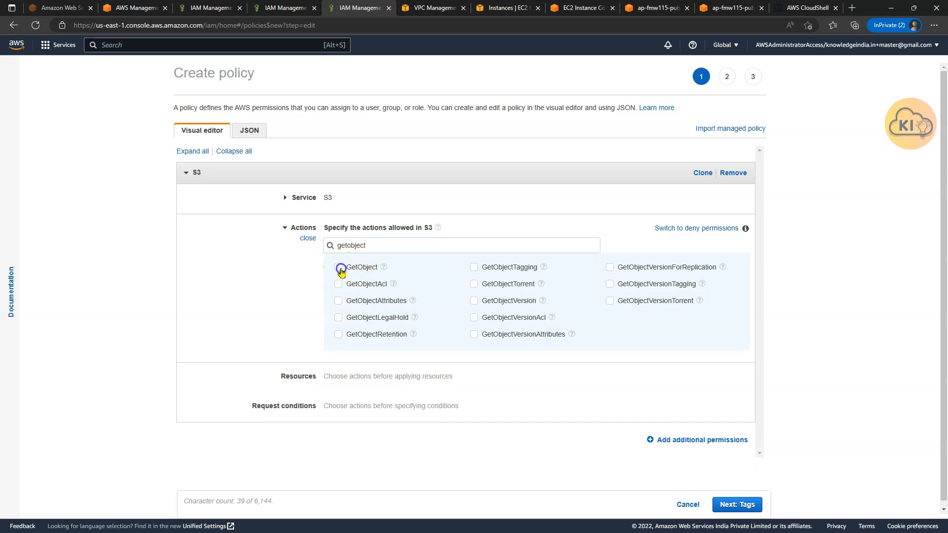
{"action": "left_click", "coordinate": [339, 267]}
{"action": "left_click", "coordinate": [381, 240]}
{"action": "double_click", "coordinate": [380, 240]}
{"action": "type", "text": "putobje"}
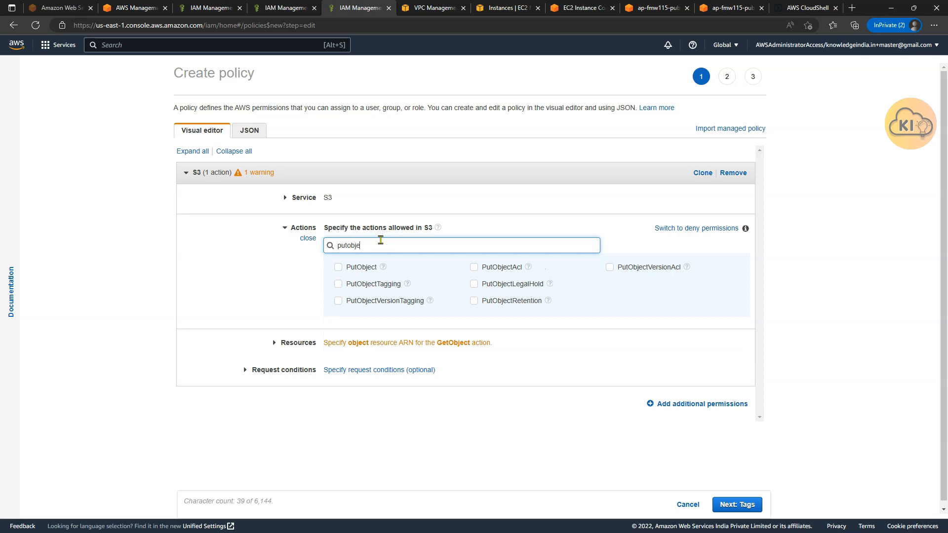
{"action": "left_click", "coordinate": [338, 267]}
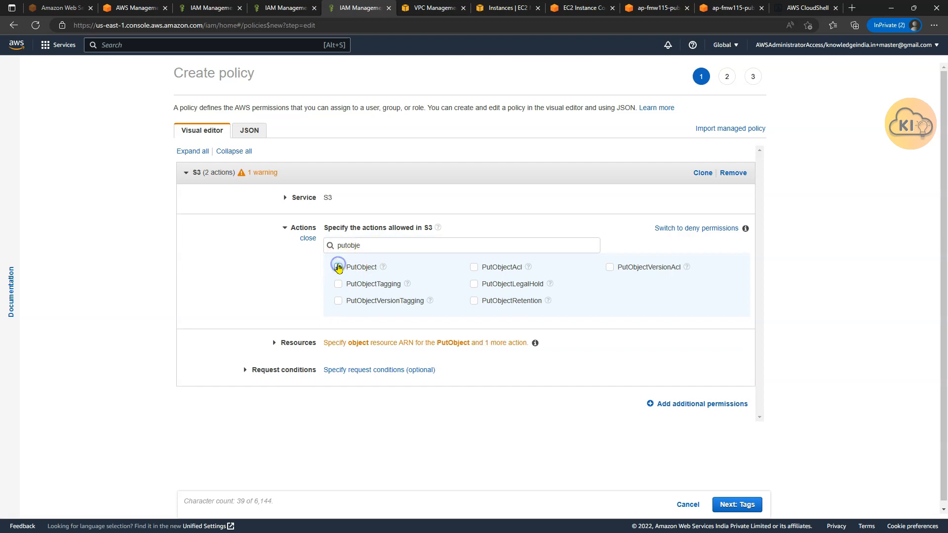
{"action": "left_click", "coordinate": [275, 342]}
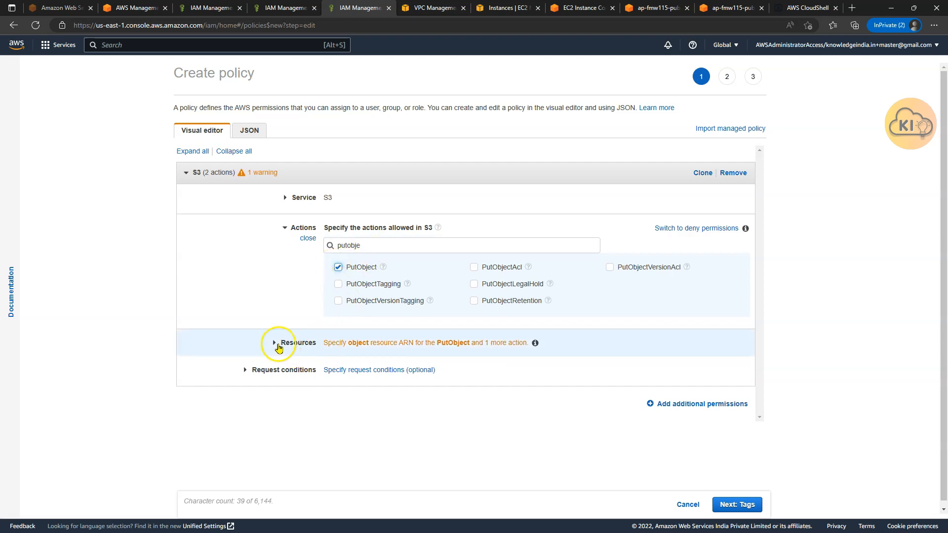
{"action": "left_click", "coordinate": [341, 332]}
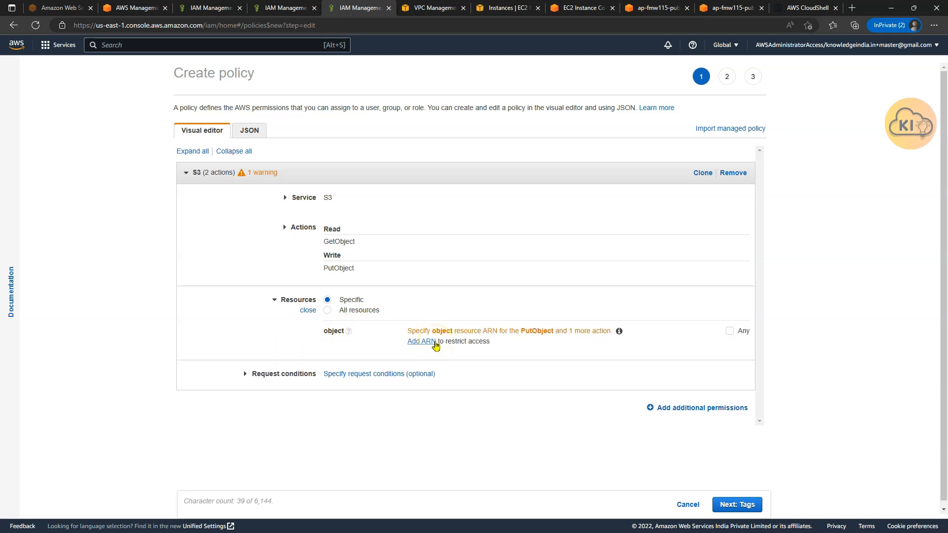
Step: Try to restrict the policy's object resource to the copied ap-fmw115-public access point ARN in the visual editor
{"action": "left_click", "coordinate": [423, 341]}
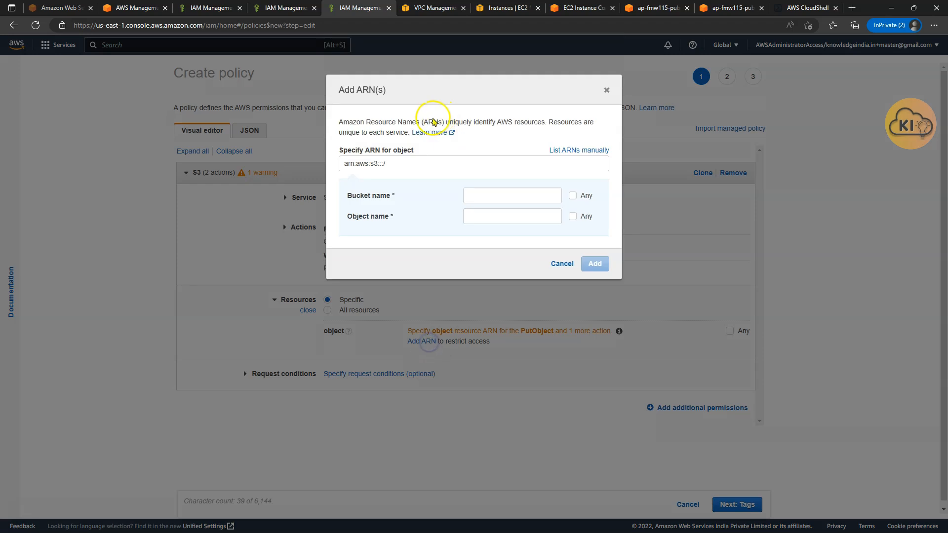
{"action": "left_click", "coordinate": [434, 164]}
{"action": "key", "text": "ctrl+a"}
{"action": "key", "text": "ctrl+v"}
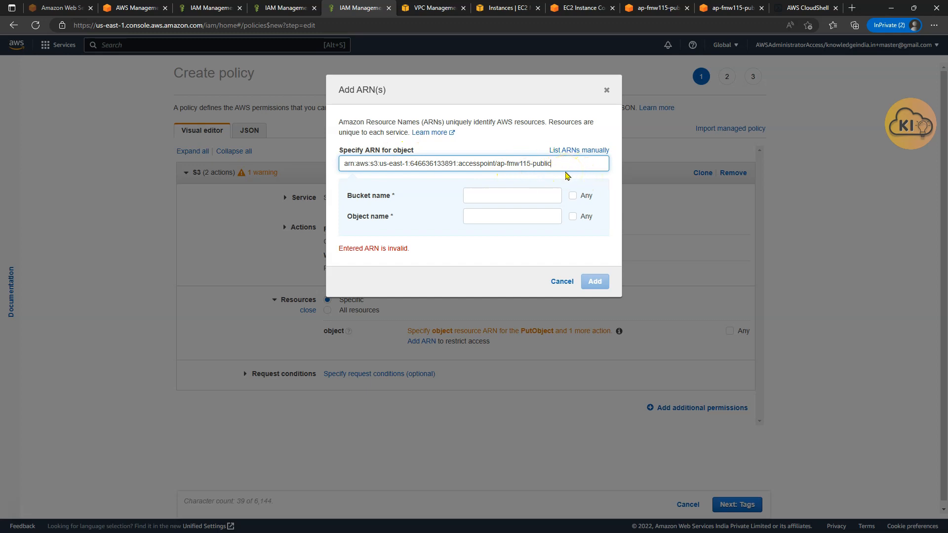
{"action": "left_click", "coordinate": [565, 280]}
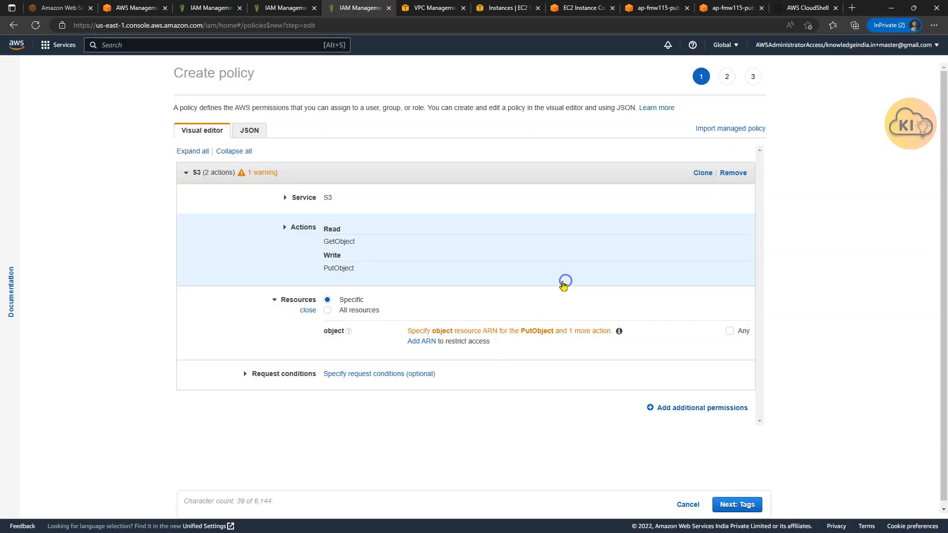
Step: Allow all resources, and in the policy JSON replace the wildcard resource with the copied ap-fmw115-public access point ARN followed by /object/*
{"action": "left_click", "coordinate": [330, 313]}
{"action": "left_click", "coordinate": [246, 129]}
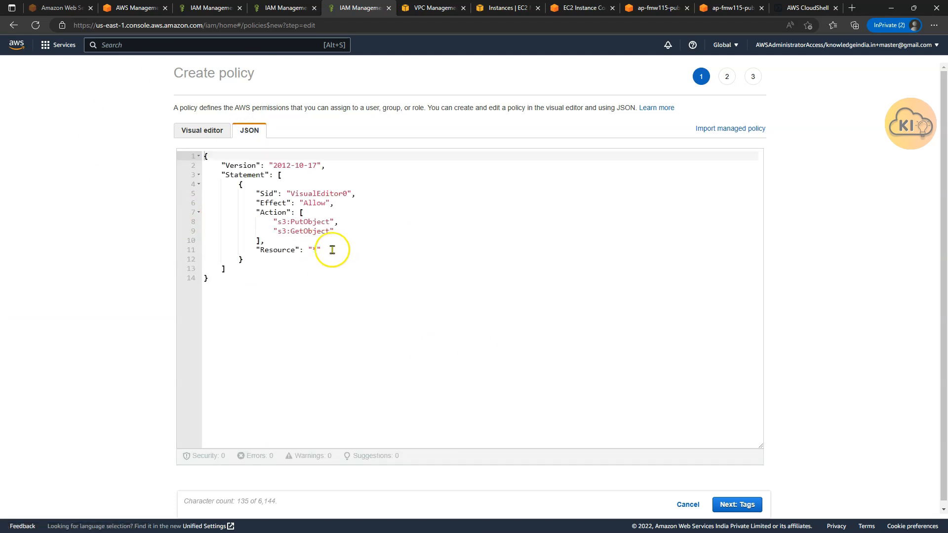
{"action": "left_click", "coordinate": [317, 250]}
{"action": "key", "text": "BackSpace"}
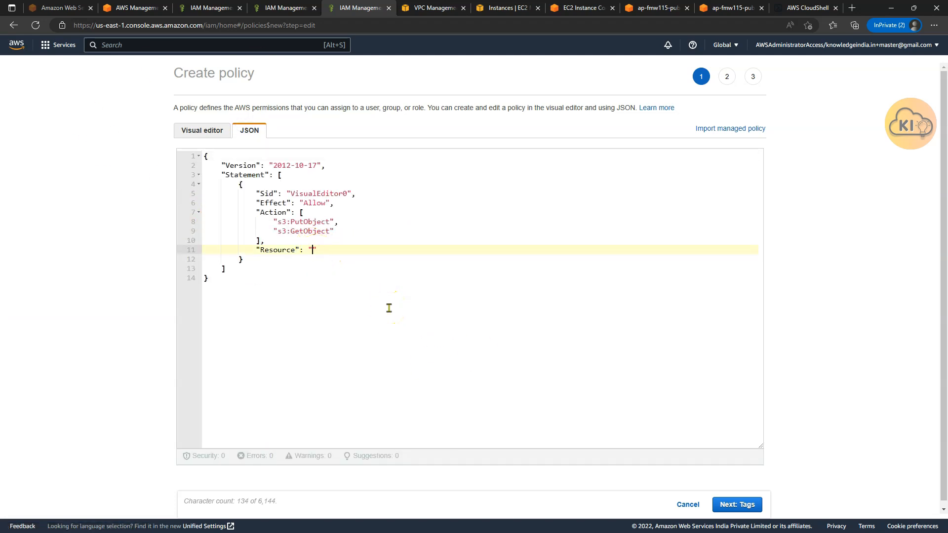
{"action": "key", "text": "ctrl+v"}
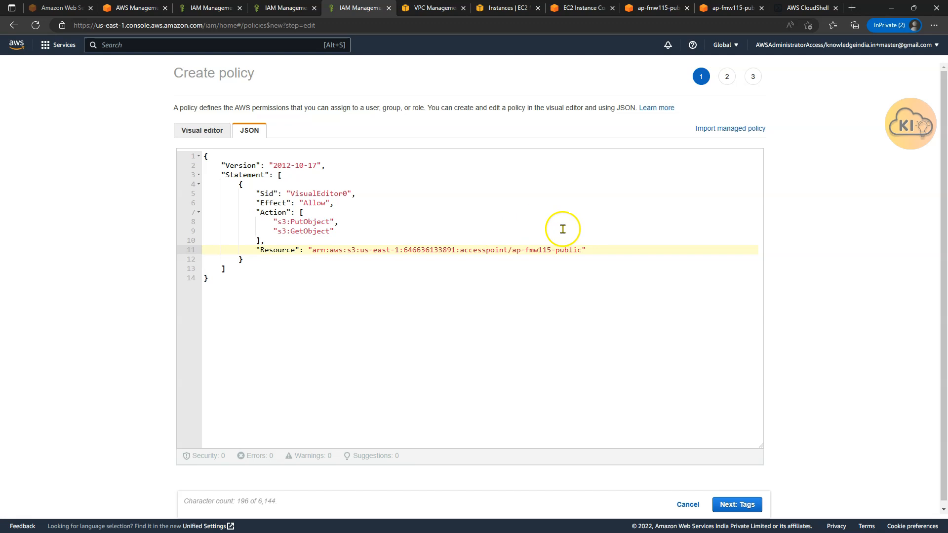
{"action": "type", "text": "/object"}
{"action": "type", "text": "/"}
{"action": "type", "text": "*"}
Step: Try limiting the policy's resource path to the bu01/ prefix, and remove that prefix again
{"action": "type", "text": "bu01/"}
{"action": "key", "text": "Left"}
{"action": "key", "text": "BackSpace"}
{"action": "key", "text": "BackSpace"}
{"action": "key", "text": "BackSpace"}
{"action": "key", "text": "BackSpace"}
{"action": "key", "text": "BackSpace"}
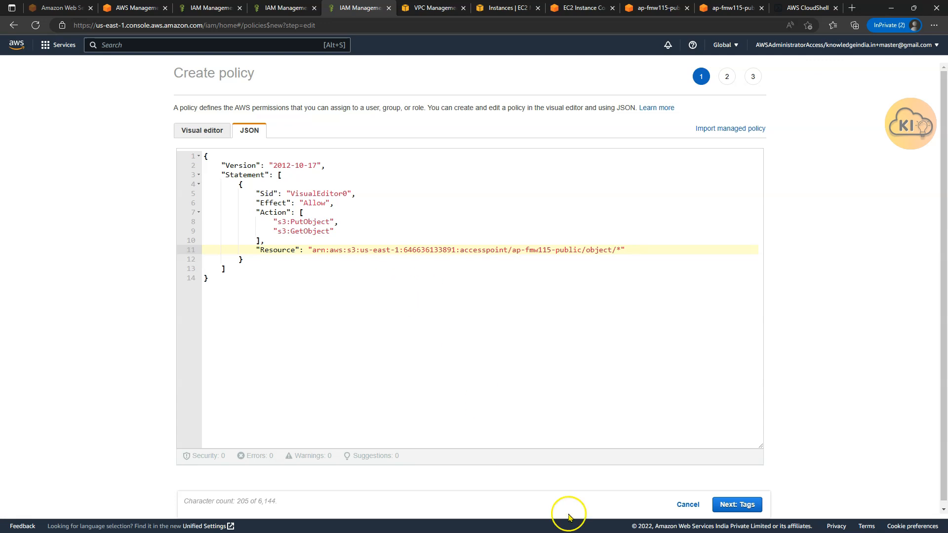
Step: Leave the tags empty, name the policy fmw115-getput-policy and create it
{"action": "left_click", "coordinate": [753, 505]}
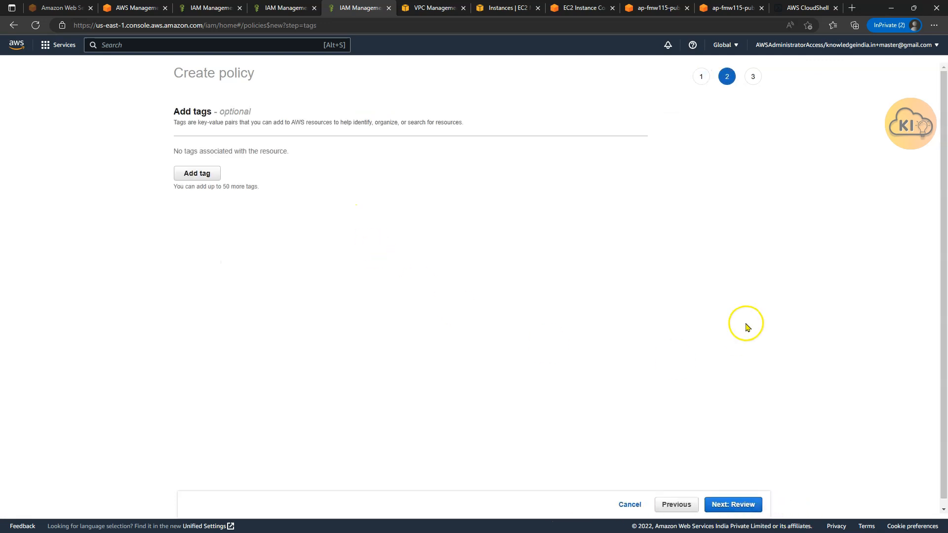
{"action": "left_click", "coordinate": [733, 504]}
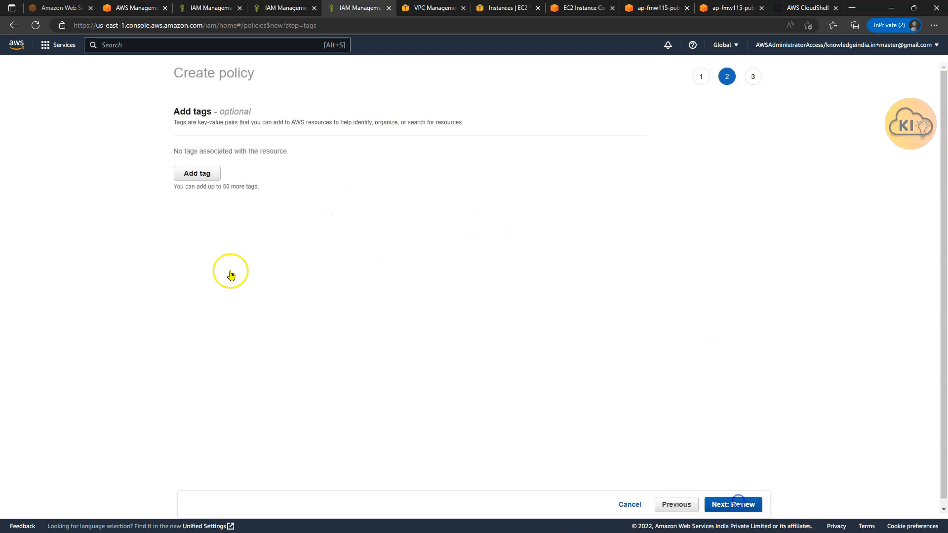
{"action": "left_click", "coordinate": [360, 140]}
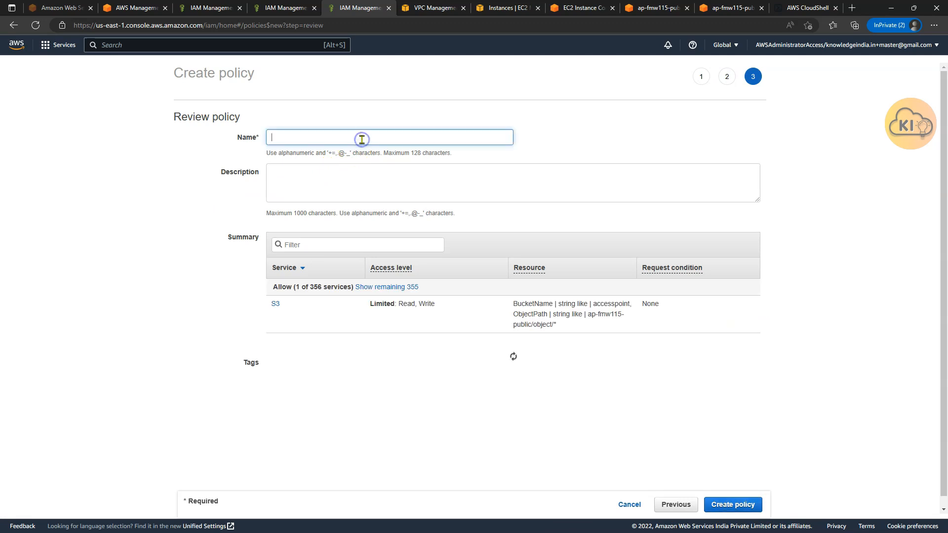
{"action": "type", "text": "fmw115"}
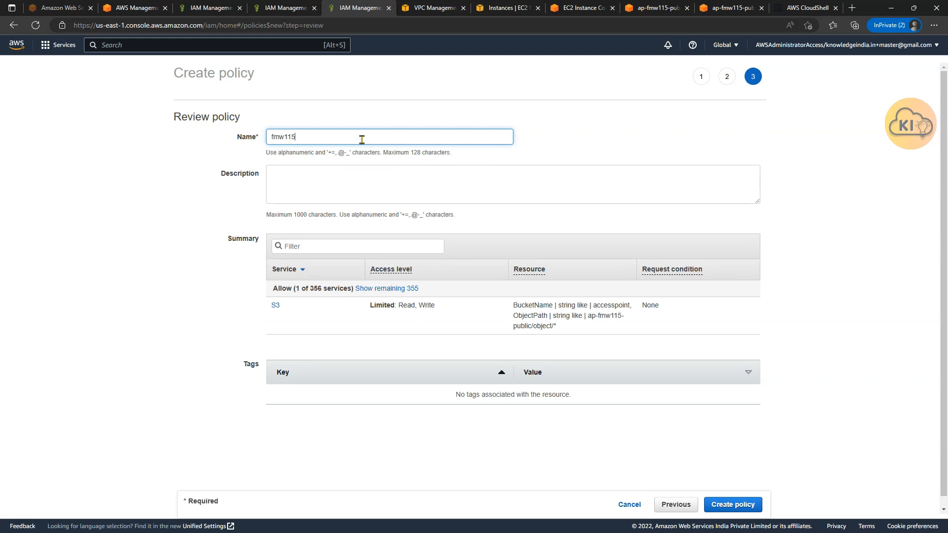
{"action": "type", "text": "-getput0po"}
{"action": "key", "text": "BackSpace"}
{"action": "type", "text": "-"}
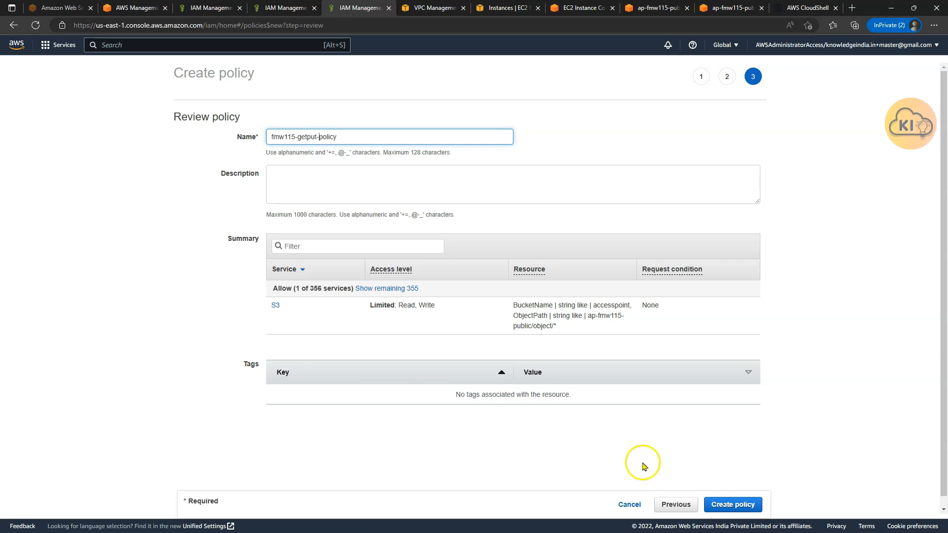
{"action": "left_click", "coordinate": [714, 506]}
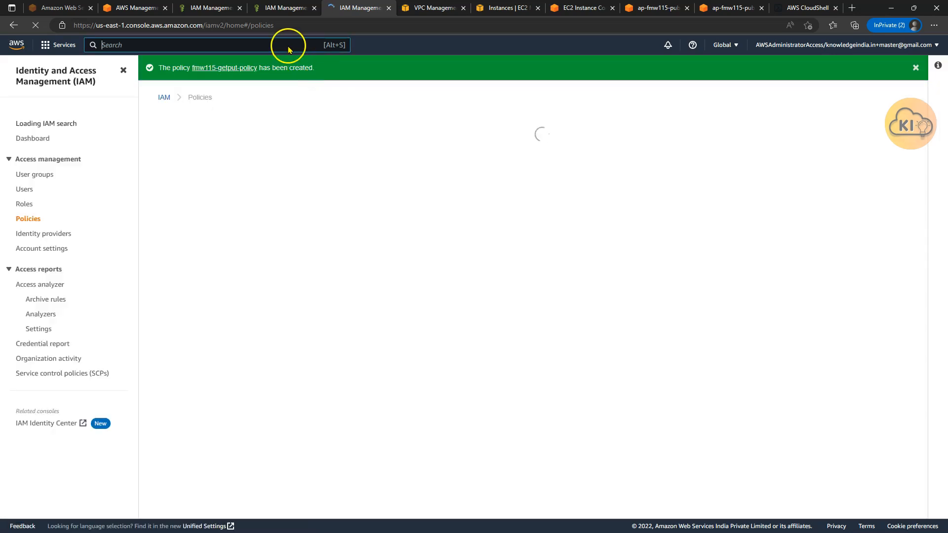
Step: Attach the existing policy fmw115-getput-policy directly to the IAM user, finding it with the filter fmw
{"action": "left_click", "coordinate": [282, 8]}
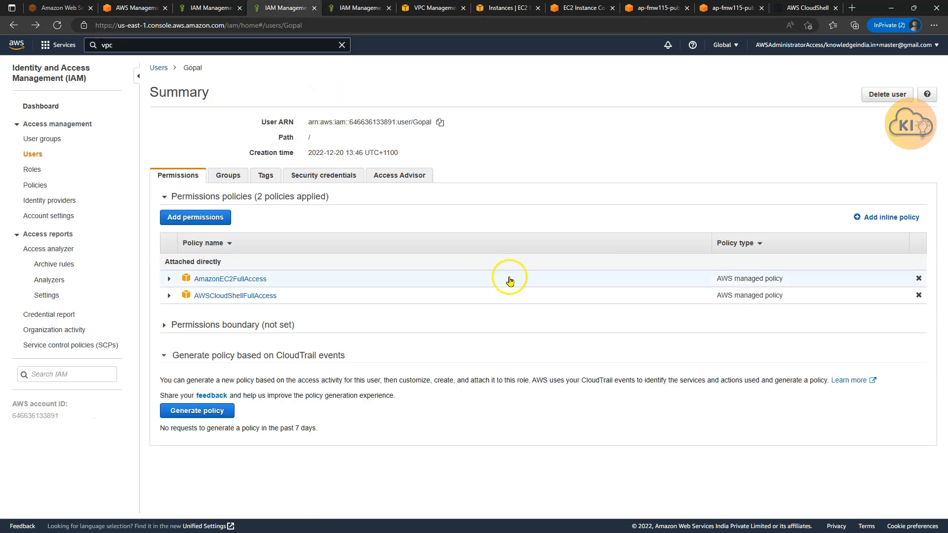
{"action": "left_click", "coordinate": [223, 218]}
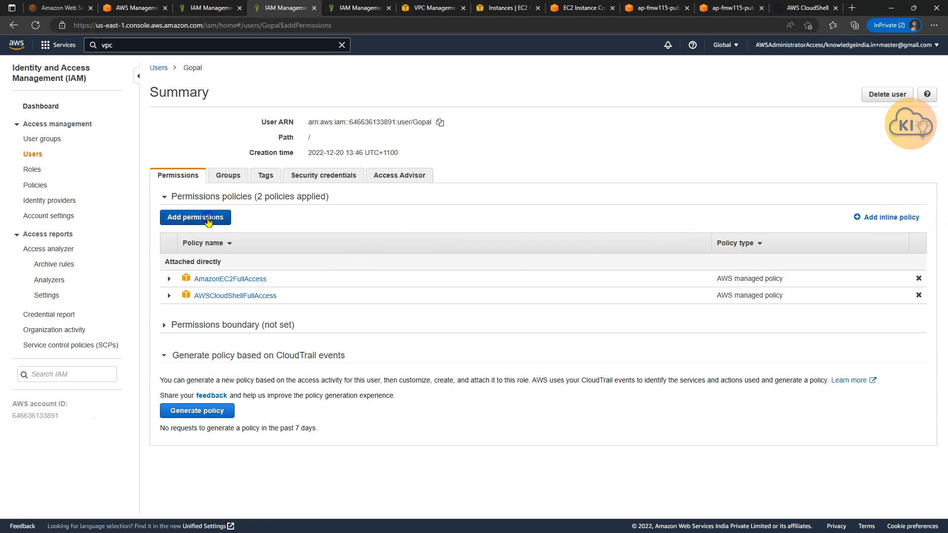
{"action": "left_click", "coordinate": [314, 152]}
{"action": "left_click", "coordinate": [203, 197]}
{"action": "type", "text": "t"}
{"action": "key", "text": "BackSpace"}
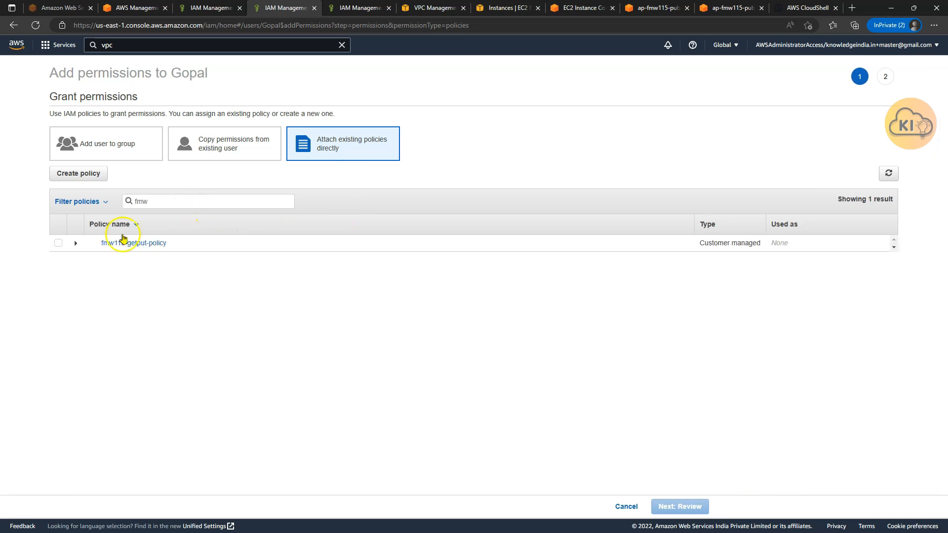
{"action": "left_click", "coordinate": [59, 244]}
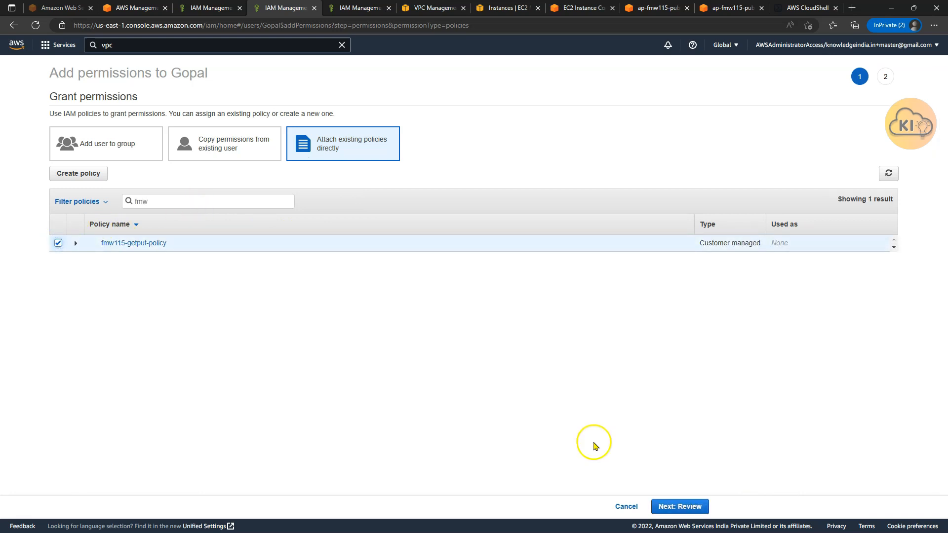
{"action": "left_click", "coordinate": [683, 507]}
{"action": "left_click", "coordinate": [685, 509]}
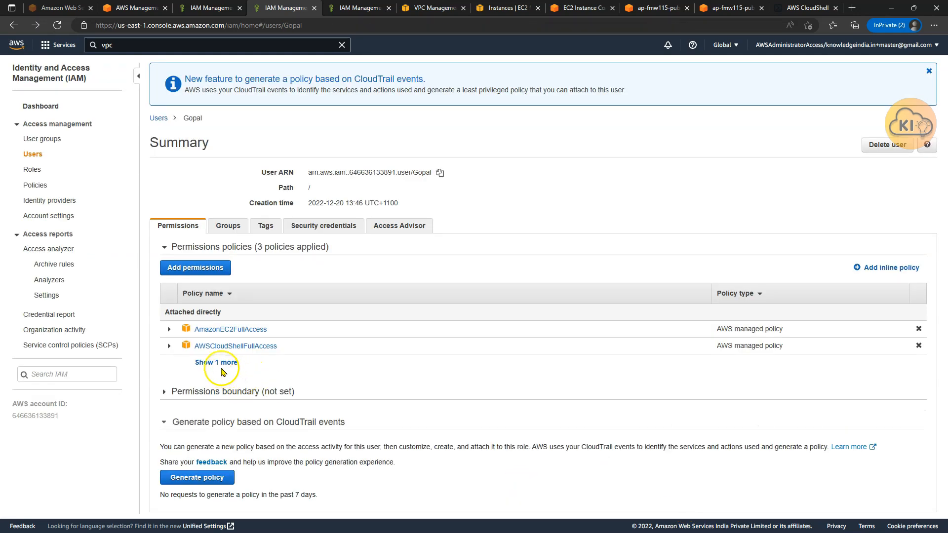
Step: Show the attached fmw115-getput-policy as JSON and examine its allowed actions and access point resource
{"action": "left_click", "coordinate": [219, 364]}
{"action": "left_click", "coordinate": [169, 363]}
{"action": "left_click", "coordinate": [256, 360]}
{"action": "scroll", "coordinate": [336, 386], "scroll_direction": "down", "scroll_amount": 3}
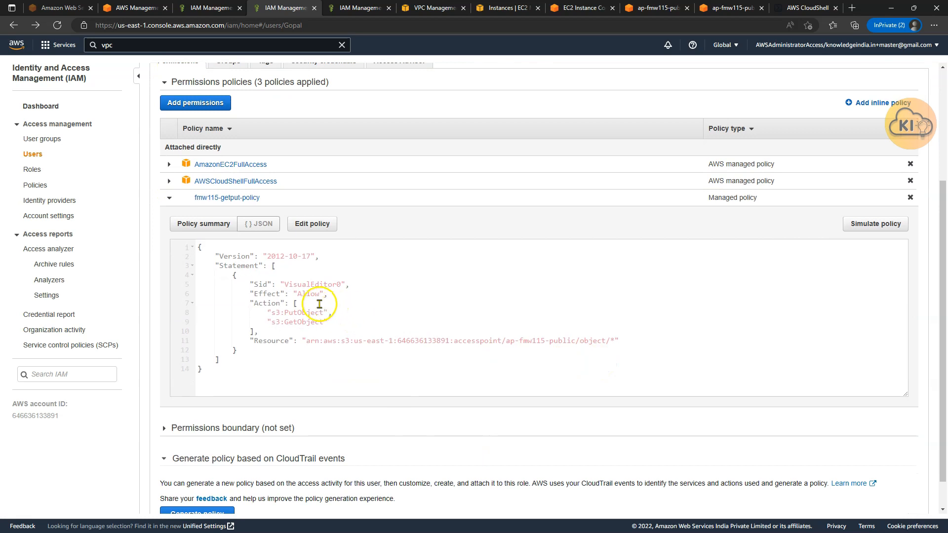
{"action": "left_click_drag", "start_coordinate": [507, 341], "coordinate": [576, 341]}
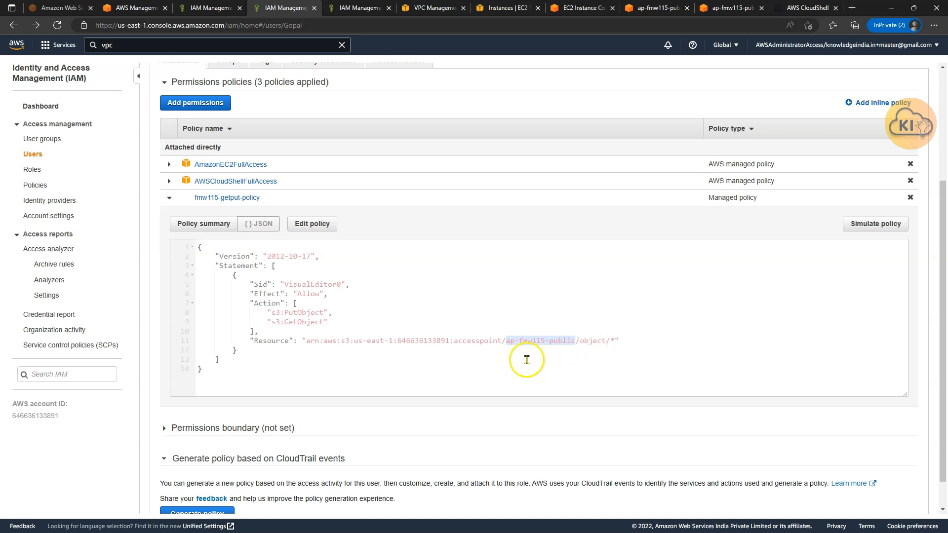
{"action": "left_click", "coordinate": [511, 344]}
{"action": "left_click_drag", "start_coordinate": [556, 344], "coordinate": [561, 346]}
Step: Switch to the Firefox window signed in as the IAM user, reload CloudShell in the maximized window and run aws s3 ls
{"action": "key", "text": "alt+Tab"}
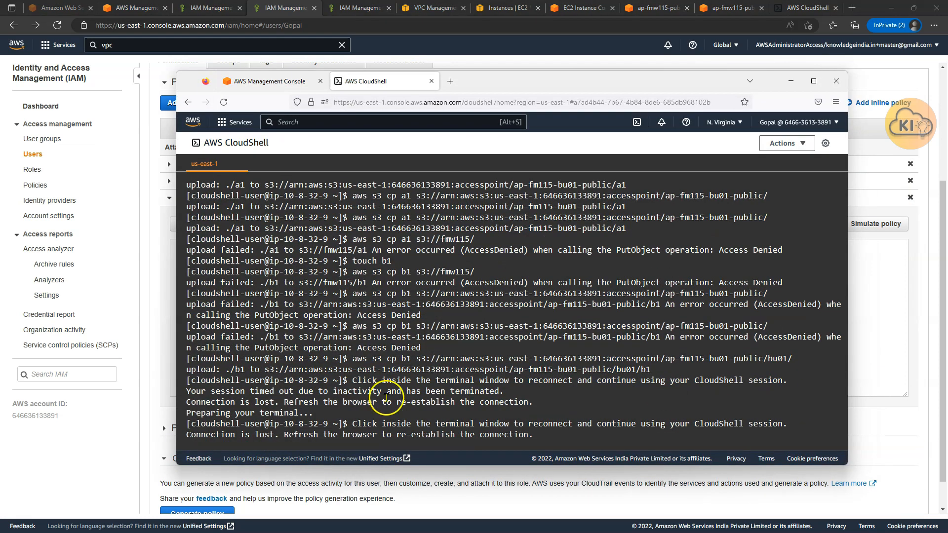
{"action": "left_click", "coordinate": [270, 83]}
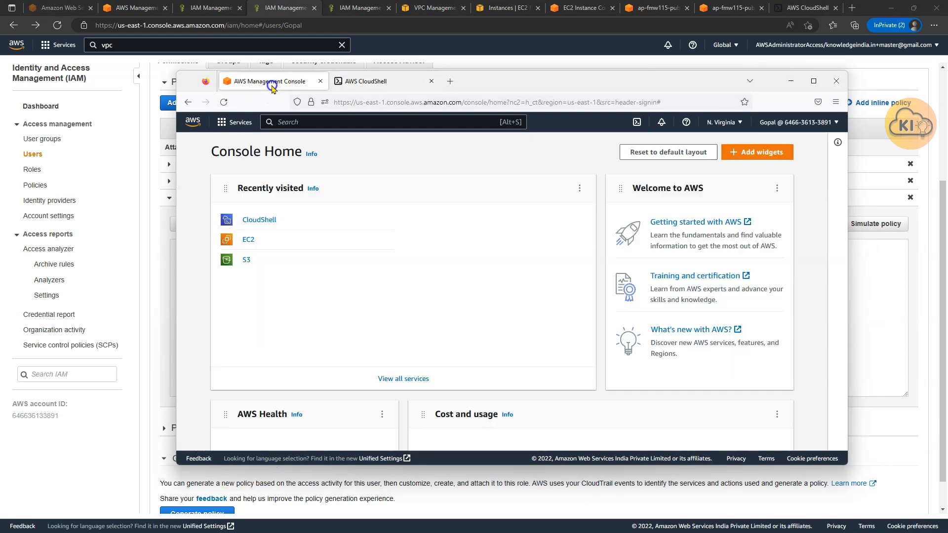
{"action": "left_click", "coordinate": [385, 89]}
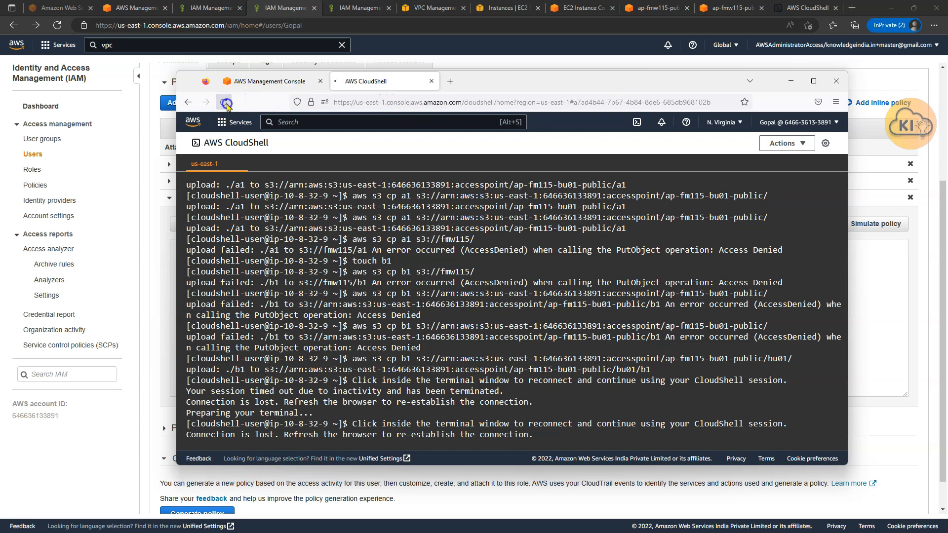
{"action": "left_click", "coordinate": [269, 83]}
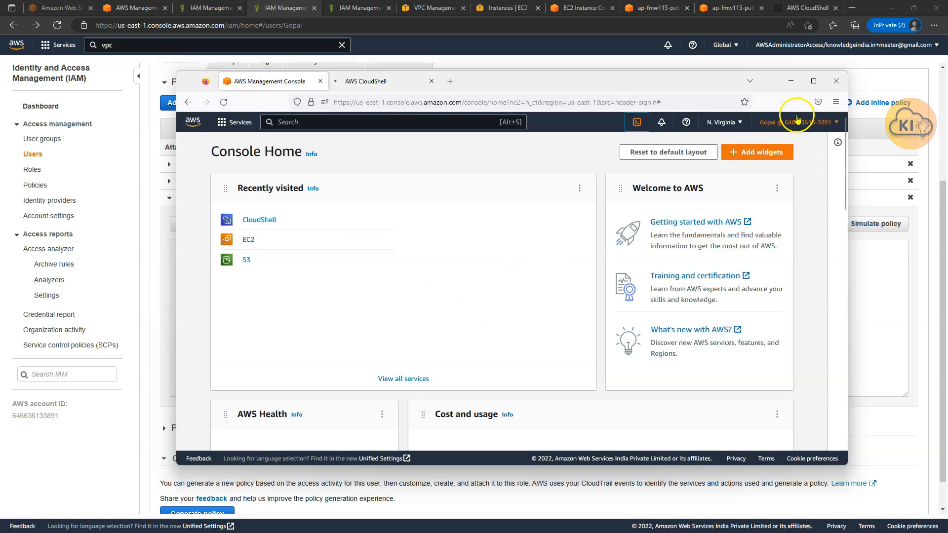
{"action": "left_click_drag", "start_coordinate": [670, 81], "coordinate": [636, 68]}
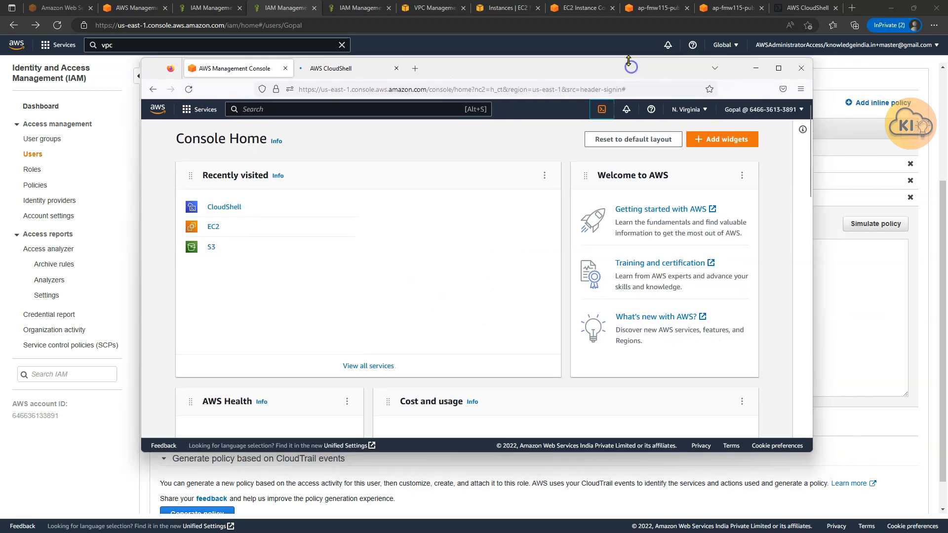
{"action": "left_click", "coordinate": [775, 70]}
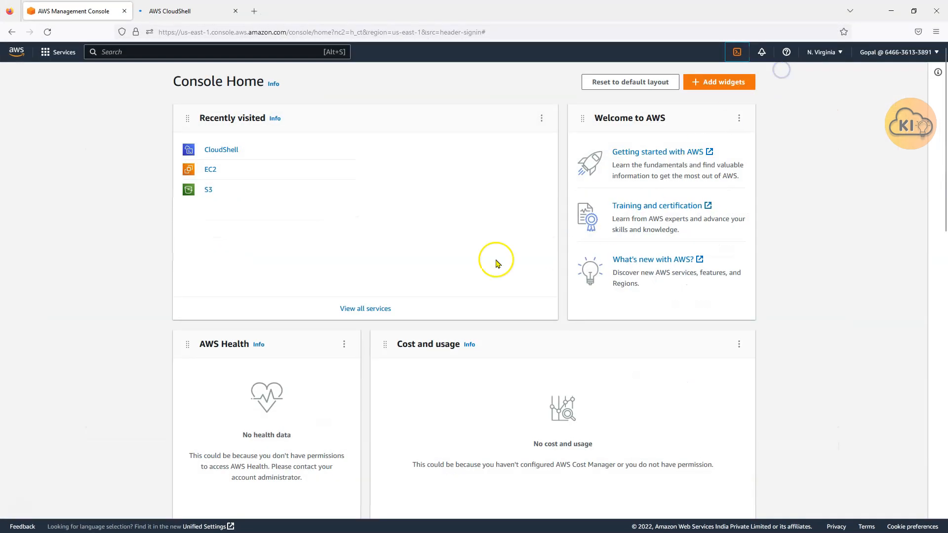
{"action": "left_click", "coordinate": [184, 16]}
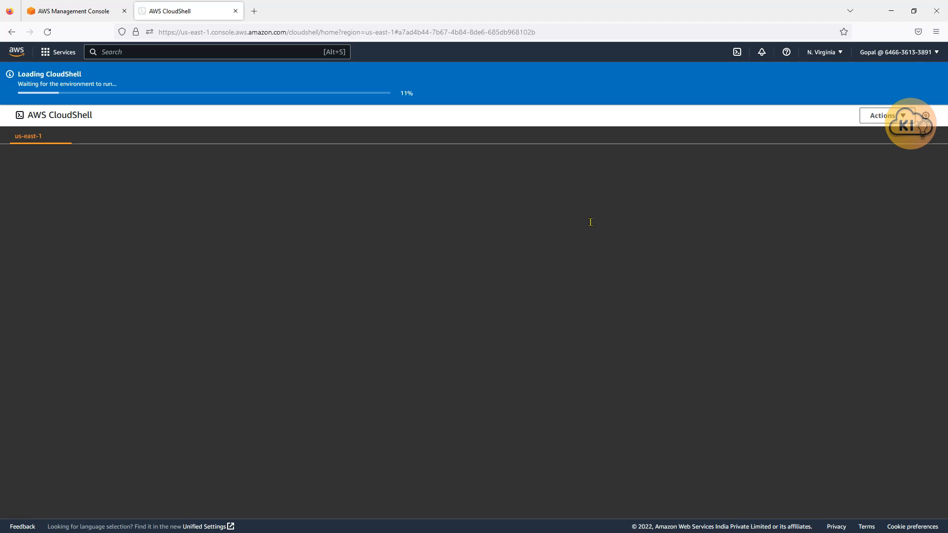
{"action": "left_click", "coordinate": [461, 290]}
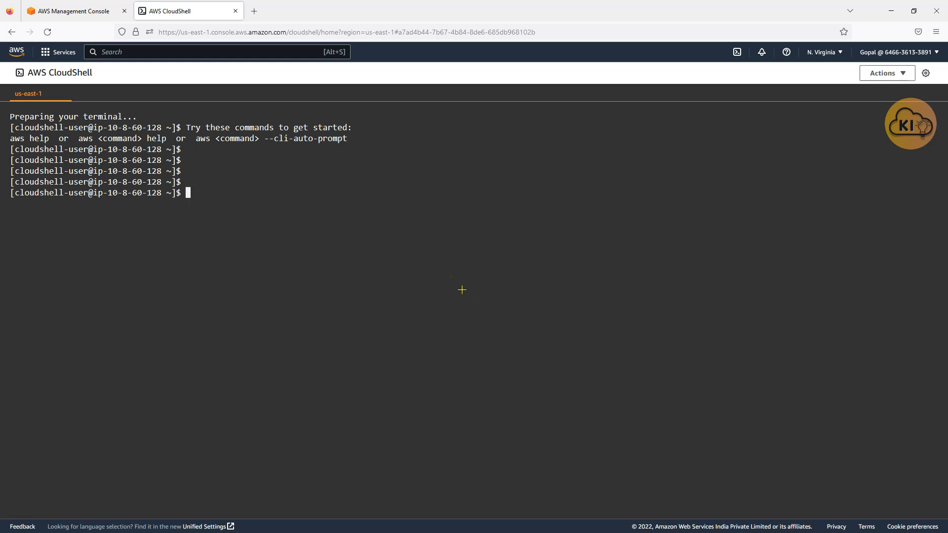
{"action": "type", "text": "aws s3 ls"}
{"action": "key", "text": "Return"}
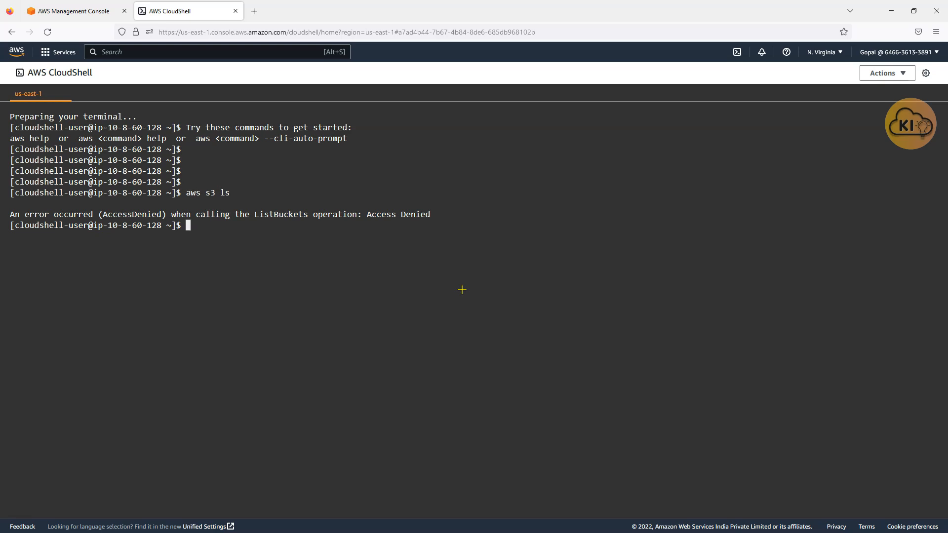
Step: Create an empty file named gfile in CloudShell and try copying it directly to s3://fmw115/
{"action": "type", "text": "aws"}
{"action": "key", "text": "BackSpace"}
{"action": "key", "text": "BackSpace"}
{"action": "key", "text": "BackSpace"}
{"action": "key", "text": "BackSpace"}
{"action": "type", "text": "touhc"}
{"action": "key", "text": "BackSpace"}
{"action": "key", "text": "BackSpace"}
{"action": "type", "text": "ch gfile"}
{"action": "key", "text": "Return"}
{"action": "type", "text": "ls"}
{"action": "key", "text": "Return"}
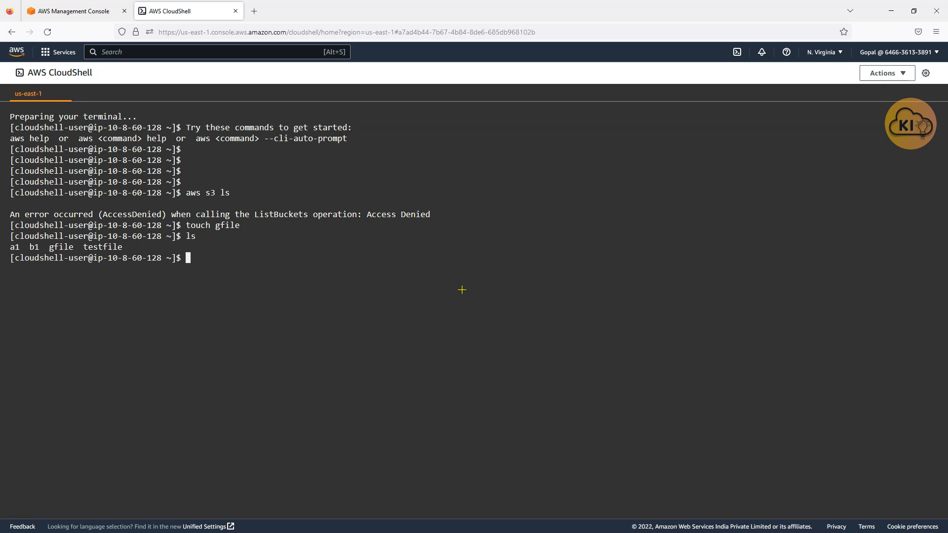
{"action": "type", "text": "aws s3 cp gfile s3://fmw115/"}
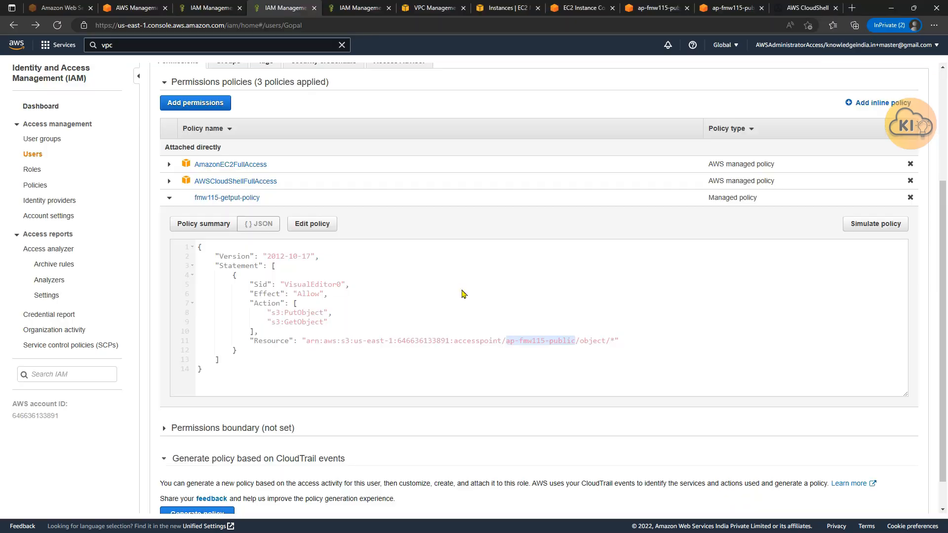
Step: Copy the S3 URI of the ap-fmw115-public access point and try uploading gfile to that URI from CloudShell
{"action": "left_click", "coordinate": [661, 9]}
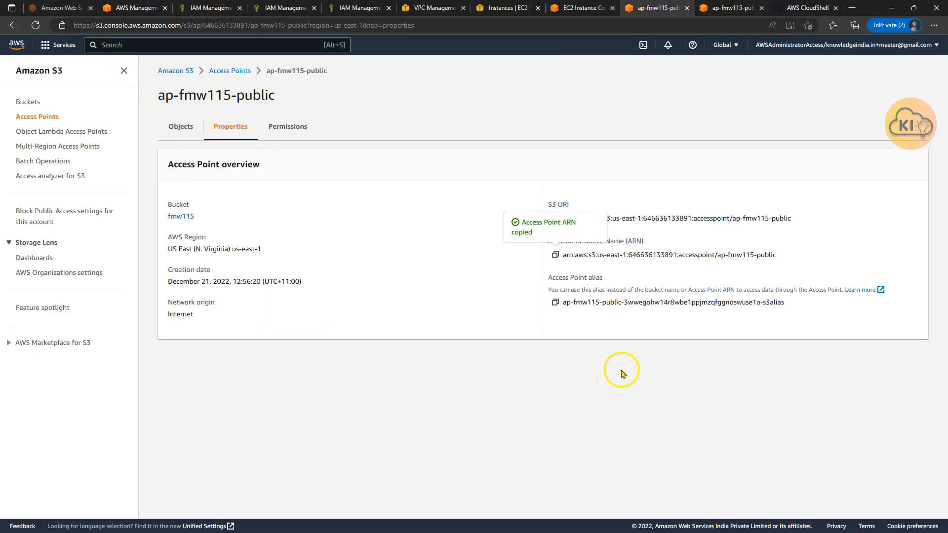
{"action": "left_click", "coordinate": [556, 218]}
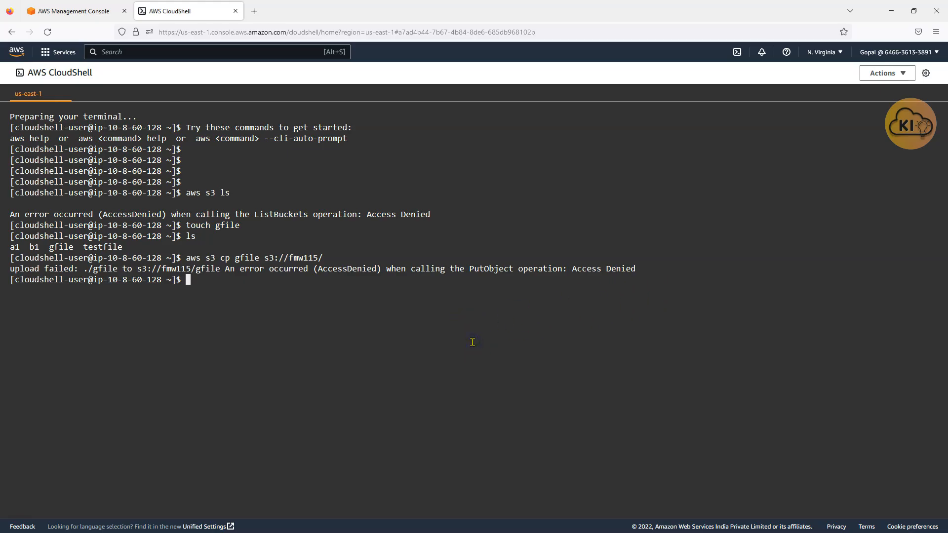
{"action": "key", "text": "Up"}
{"action": "key", "text": "BackSpace"}
{"action": "key", "text": "BackSpace"}
{"action": "key", "text": "BackSpace"}
{"action": "key", "text": "BackSpace"}
{"action": "key", "text": "BackSpace"}
{"action": "key", "text": "BackSpace"}
{"action": "key", "text": "BackSpace"}
{"action": "key", "text": "BackSpace"}
{"action": "key", "text": "BackSpace"}
{"action": "key", "text": "BackSpace"}
{"action": "key", "text": "BackSpace"}
{"action": "key", "text": "BackSpace"}
{"action": "key", "text": "ctrl+v"}
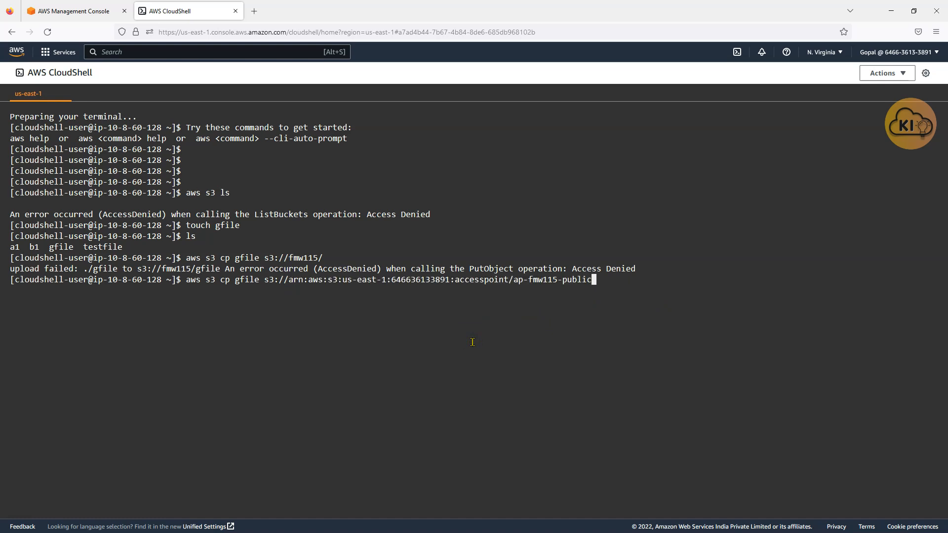
{"action": "type", "text": "/"}
{"action": "key", "text": "Return"}
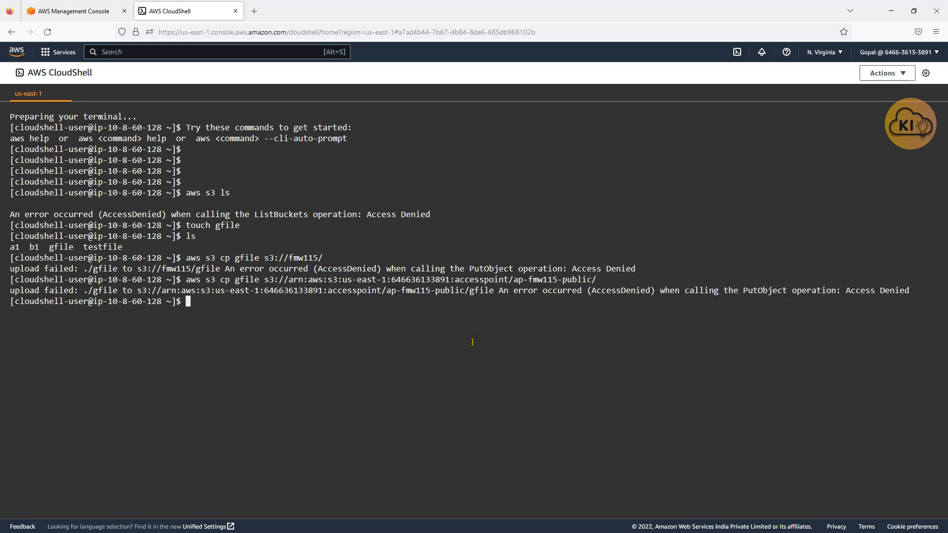
{"action": "left_click", "coordinate": [461, 351]}
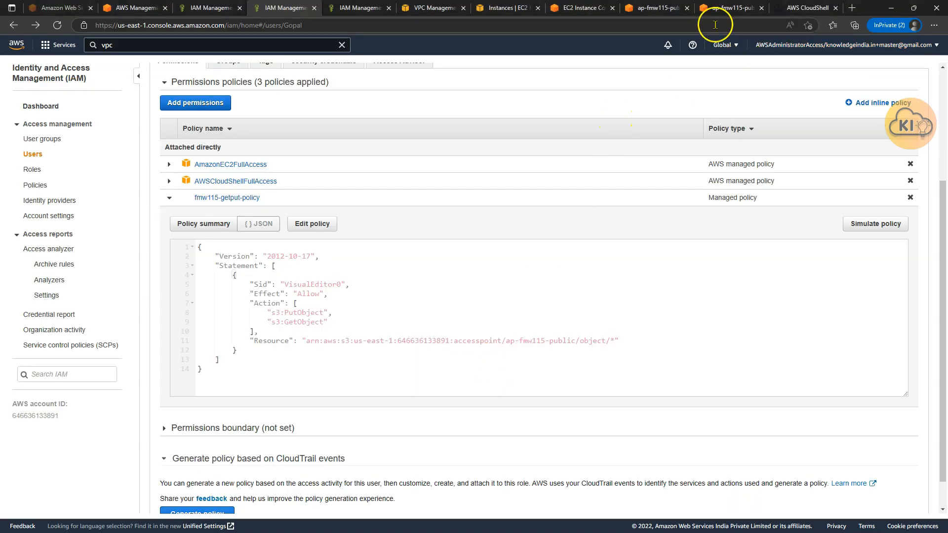
Step: Open the ap-fmw115-public access point policy for editing and add a new statement
{"action": "left_click", "coordinate": [719, 6]}
{"action": "left_click", "coordinate": [157, 130]}
{"action": "scroll", "coordinate": [331, 260], "scroll_direction": "down", "scroll_amount": 5}
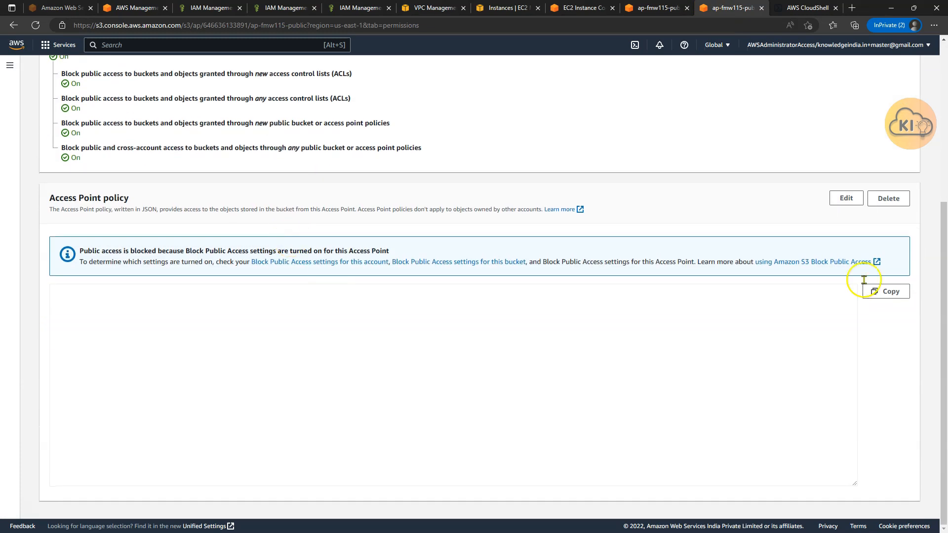
{"action": "left_click", "coordinate": [846, 212]}
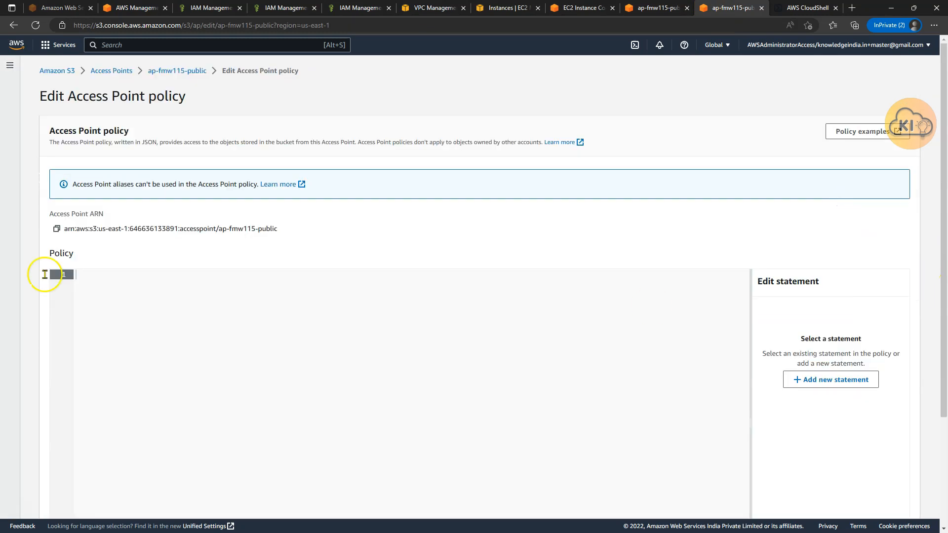
{"action": "scroll", "coordinate": [274, 396], "scroll_direction": "down", "scroll_amount": 5}
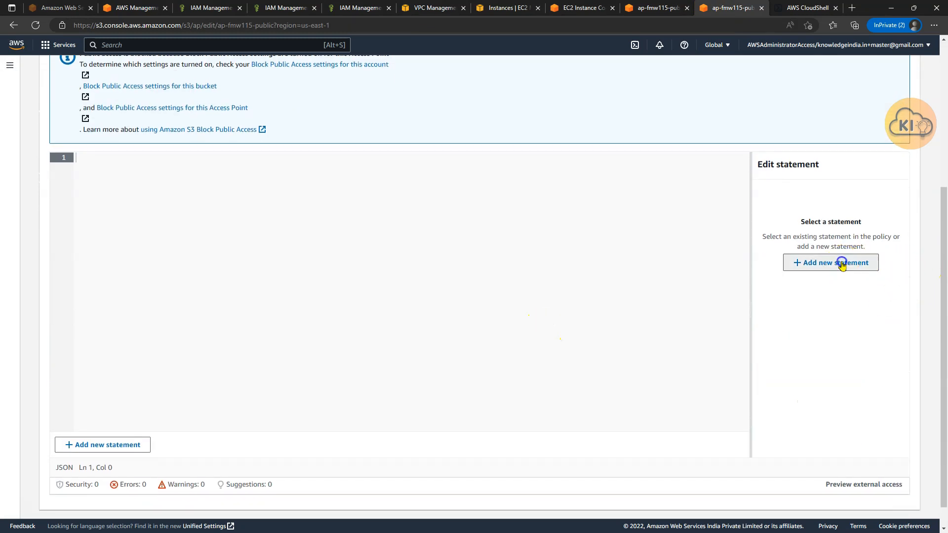
{"action": "left_click", "coordinate": [840, 263]}
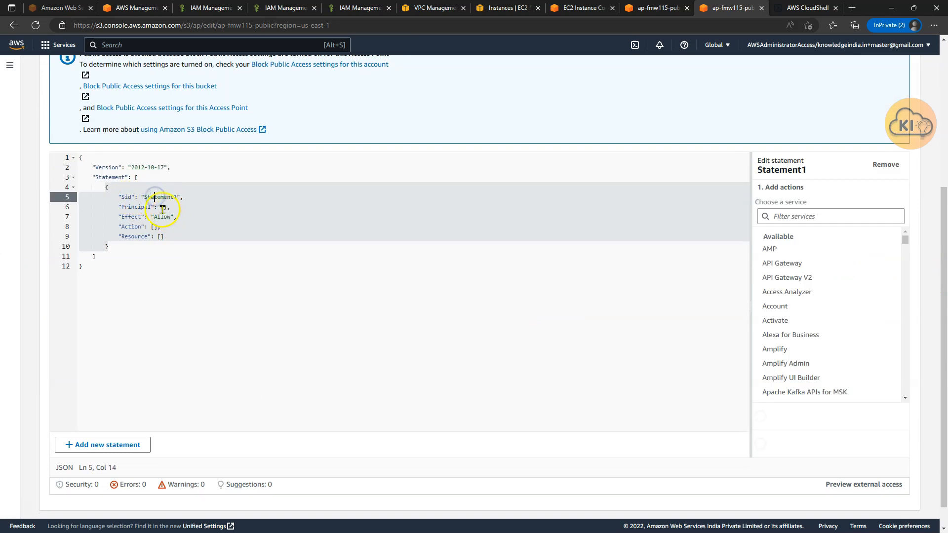
Step: Set the statement's principal to an AWS entry with the ARN copied from the IAM user's summary page
{"action": "left_click", "coordinate": [167, 207]}
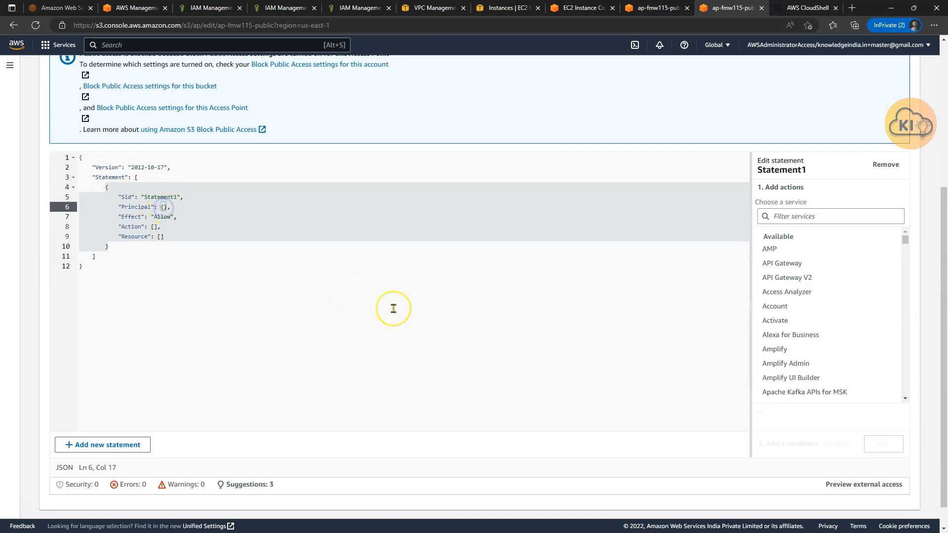
{"action": "type", "text": "\"AWS"}
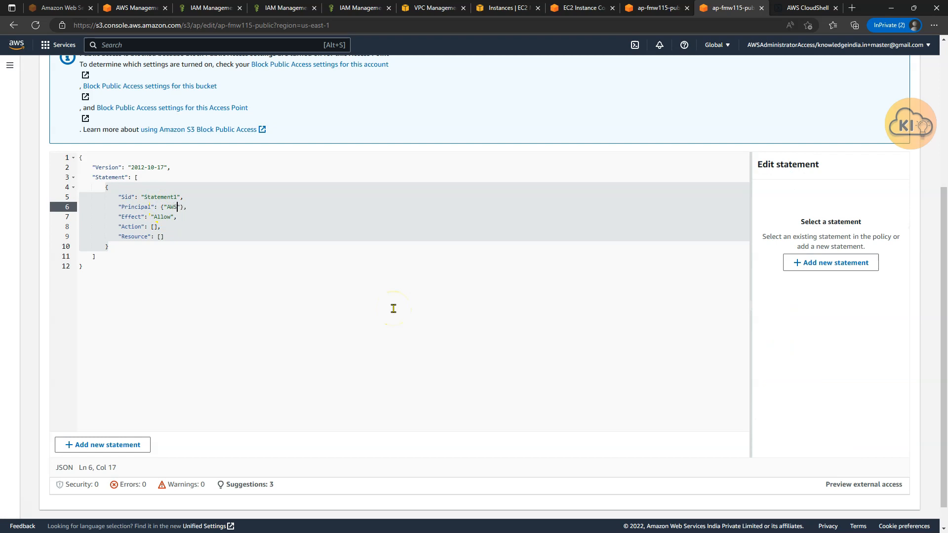
{"action": "type", "text": "\":\""}
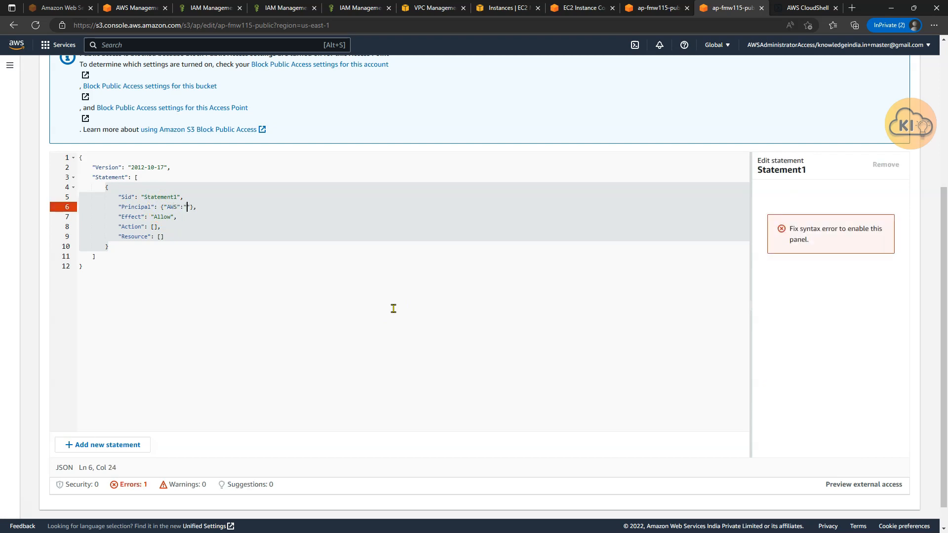
{"action": "left_click", "coordinate": [280, 9]}
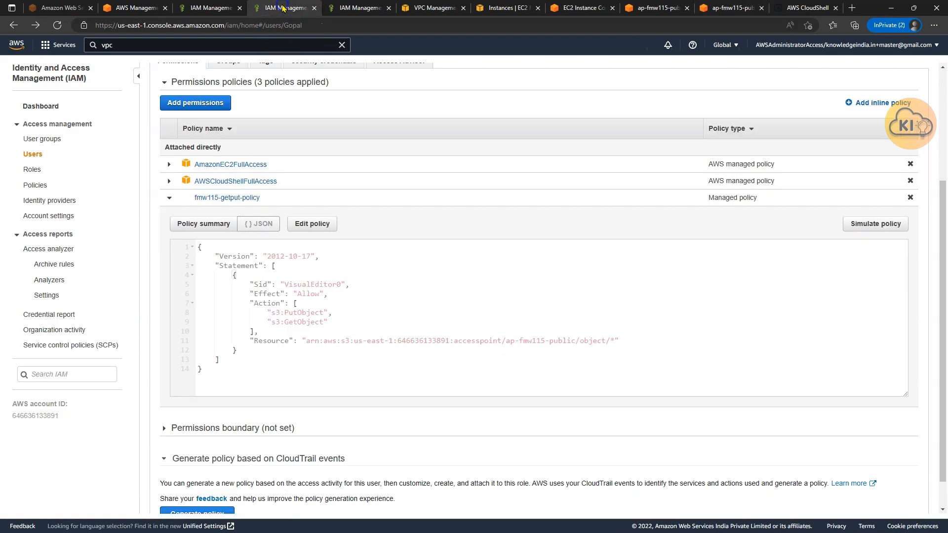
{"action": "scroll", "coordinate": [366, 171], "scroll_direction": "up", "scroll_amount": 3}
{"action": "left_click", "coordinate": [437, 144]}
{"action": "left_click", "coordinate": [731, 8]}
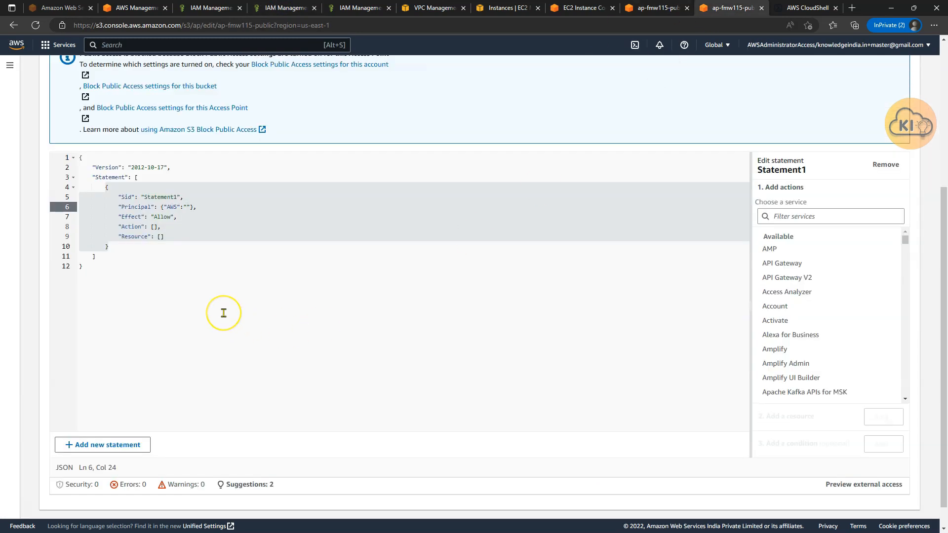
{"action": "key", "text": "ctrl+v"}
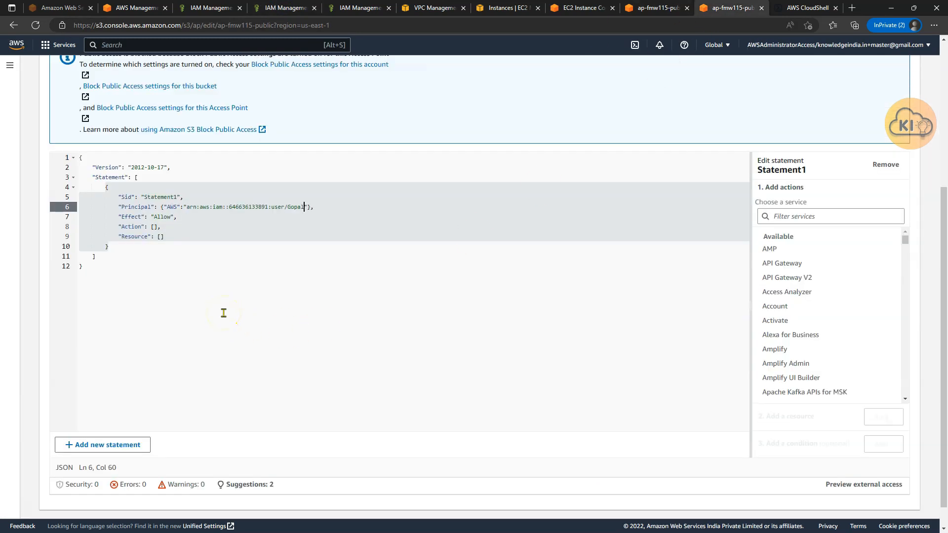
Step: Set the statement's actions to "s3:GetObject" and "s3:PutObject"
{"action": "left_click", "coordinate": [159, 226]}
{"action": "type", "text": "\""}
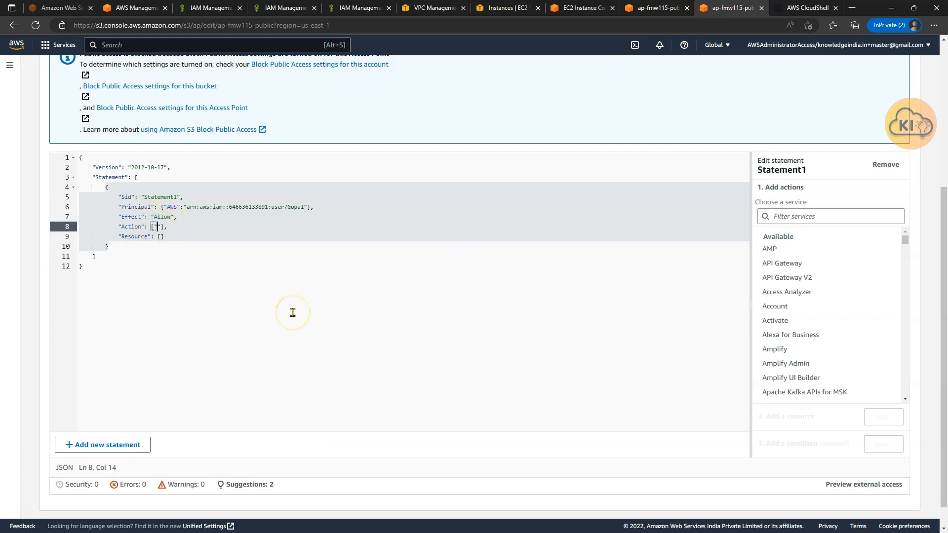
{"action": "type", "text": "s3:Geto"}
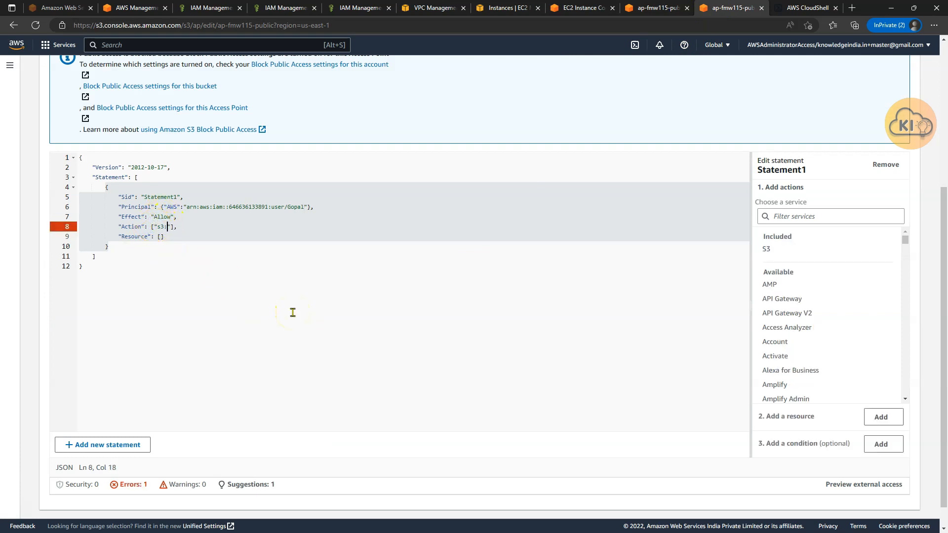
{"action": "key", "text": "BackSpace"}
{"action": "type", "text": "Object"}
{"action": "type", "text": "\", "}
{"action": "type", "text": "\"s3"}
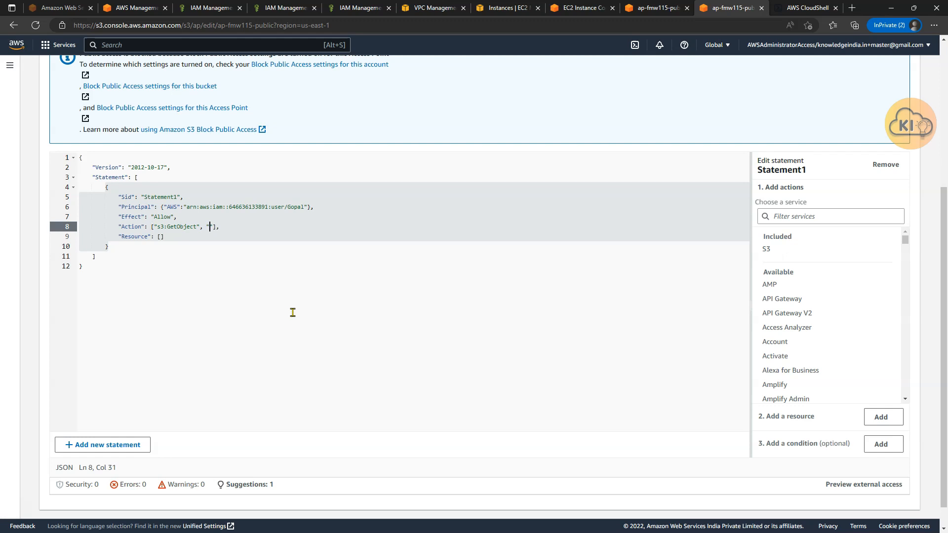
{"action": "type", "text": "PutObject"}
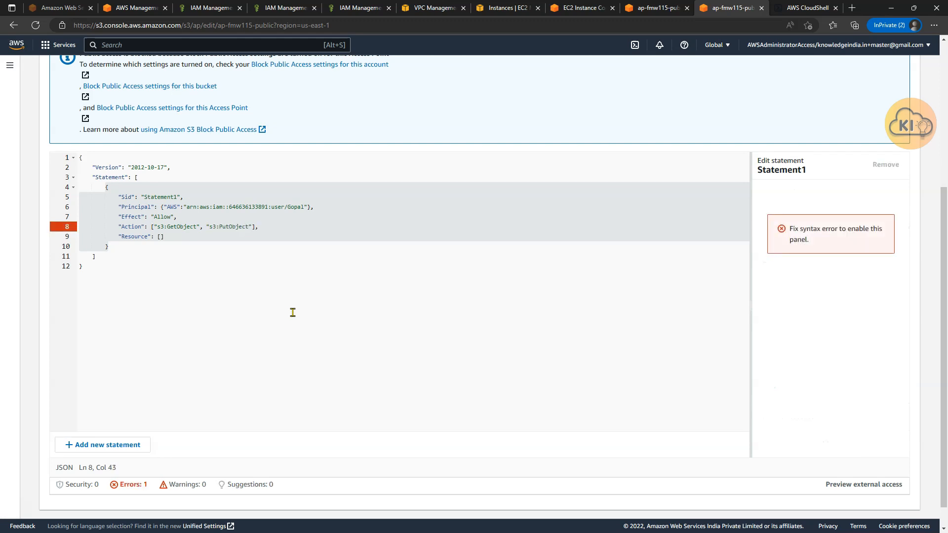
Step: Set the statement's resource to the copied access point ARN followed by /object/* and save the access point policy
{"action": "key", "text": "Down"}
{"action": "key", "text": "Left"}
{"action": "scroll", "coordinate": [293, 312], "scroll_direction": "up", "scroll_amount": 3}
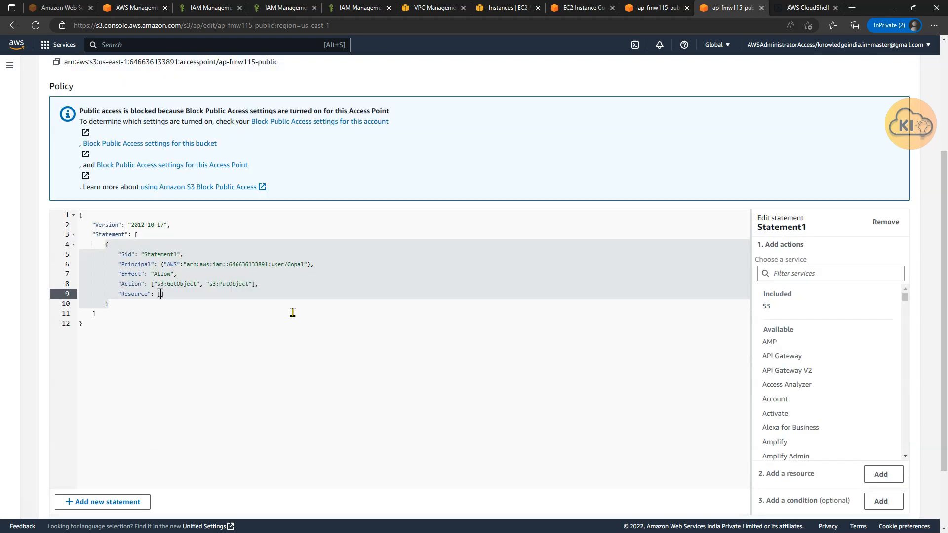
{"action": "left_click", "coordinate": [56, 159]}
{"action": "scroll", "coordinate": [229, 307], "scroll_direction": "down", "scroll_amount": 4}
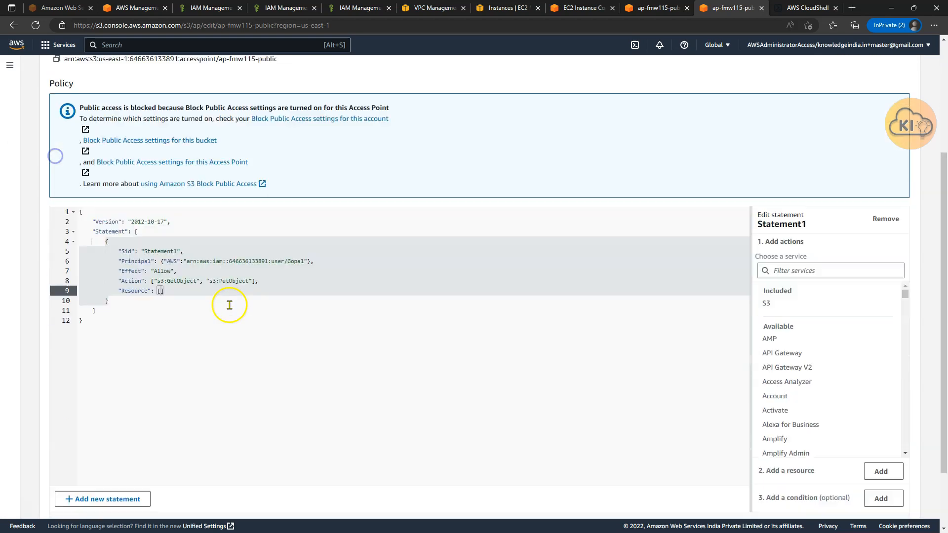
{"action": "left_click", "coordinate": [161, 209]}
{"action": "type", "text": "\""}
{"action": "key", "text": "ctrl+v"}
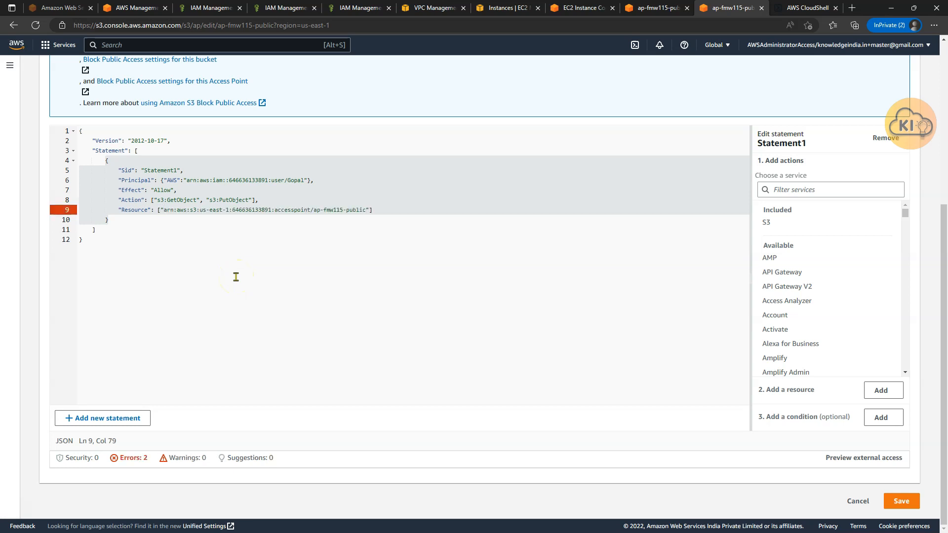
{"action": "type", "text": "/object/*"}
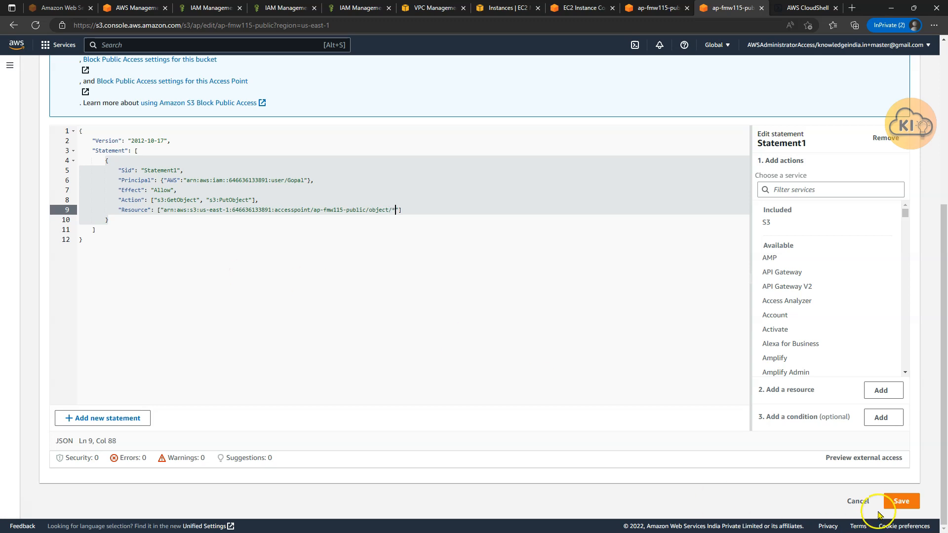
{"action": "left_click", "coordinate": [899, 502]}
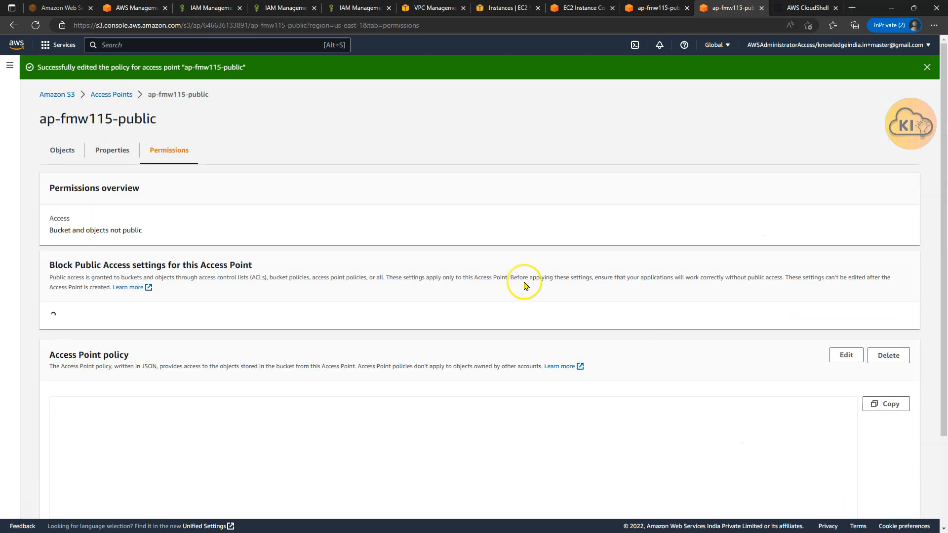
Step: Retry uploading gfile to the ap-fmw115-public access point from the IAM user's CloudShell
{"action": "scroll", "coordinate": [303, 282], "scroll_direction": "down", "scroll_amount": 5}
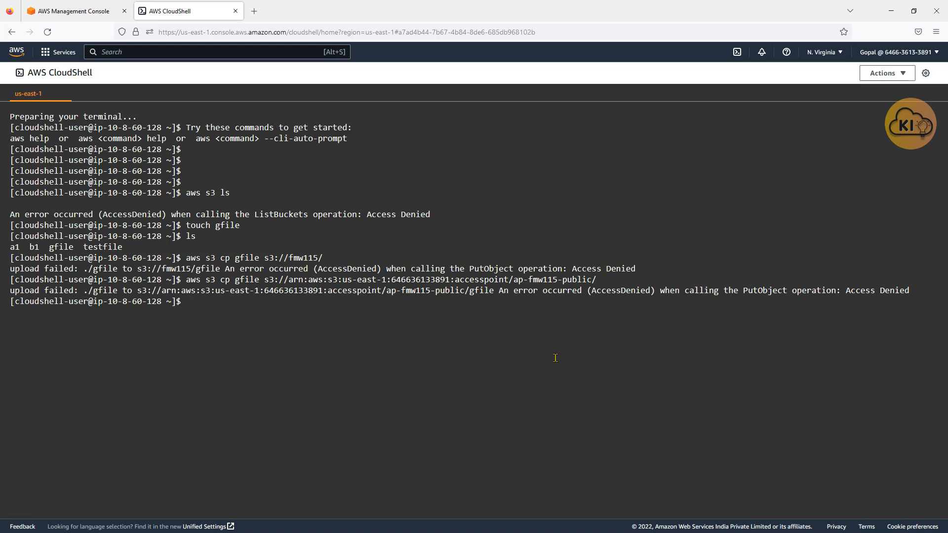
{"action": "key", "text": "Up"}
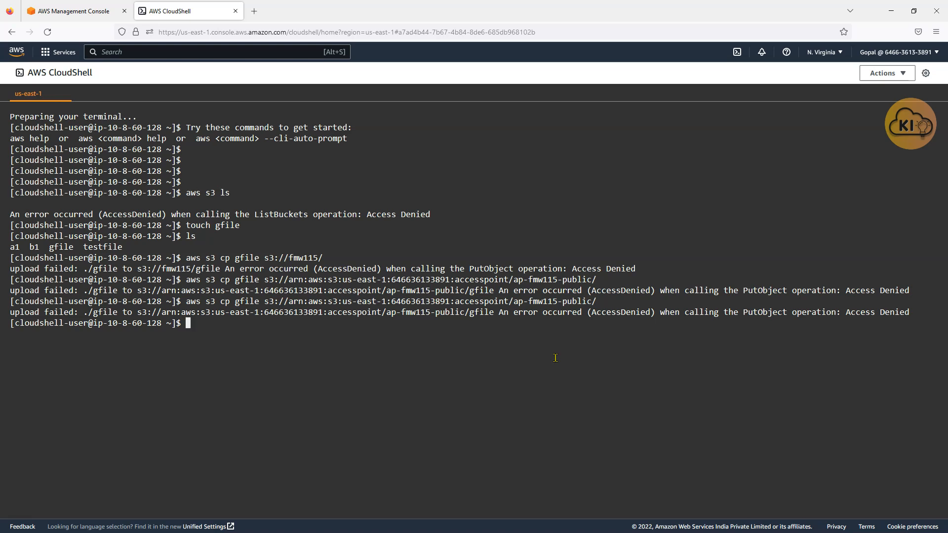
{"action": "key", "text": "alt+Tab"}
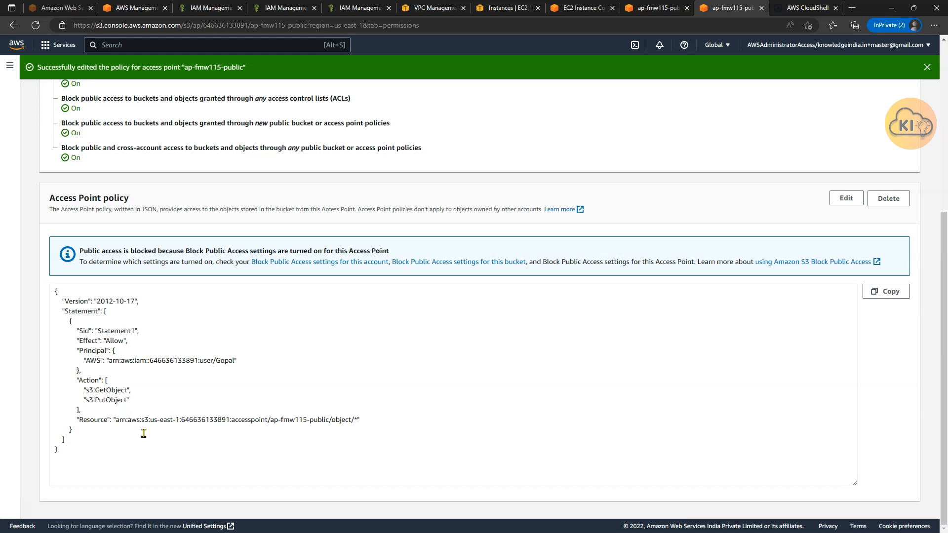
Step: Switch to the S3 console and open the fmw115 bucket's policy for editing
{"action": "left_click", "coordinate": [653, 8]}
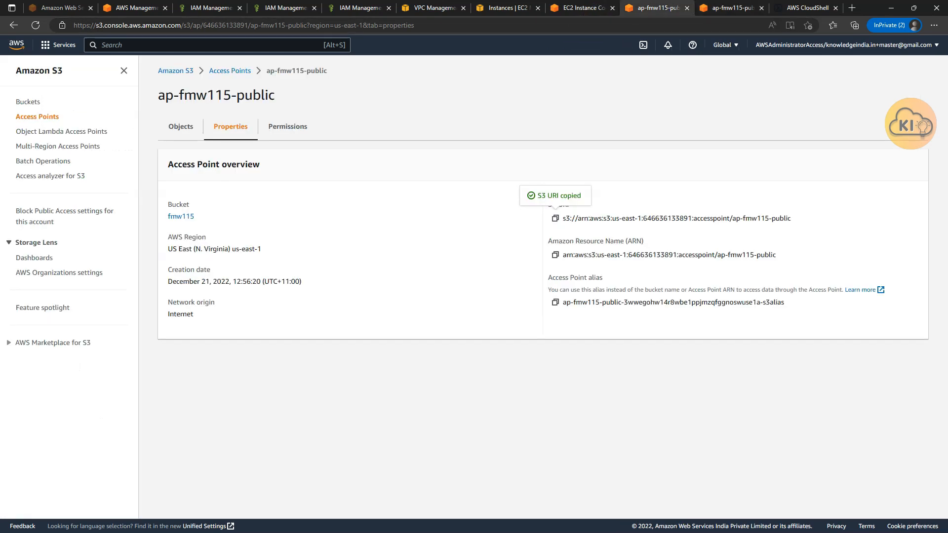
{"action": "left_click", "coordinate": [249, 73]}
{"action": "left_click", "coordinate": [183, 71]}
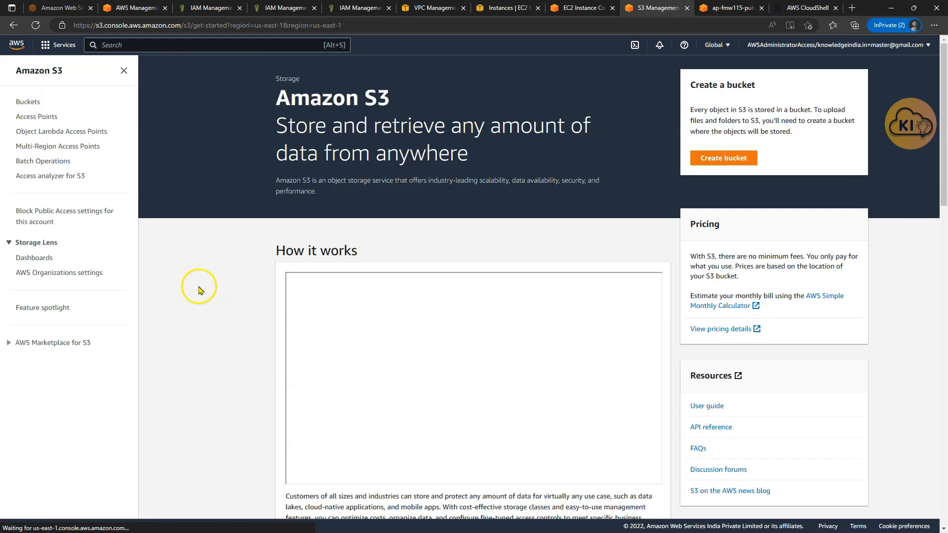
{"action": "left_click", "coordinate": [29, 102]}
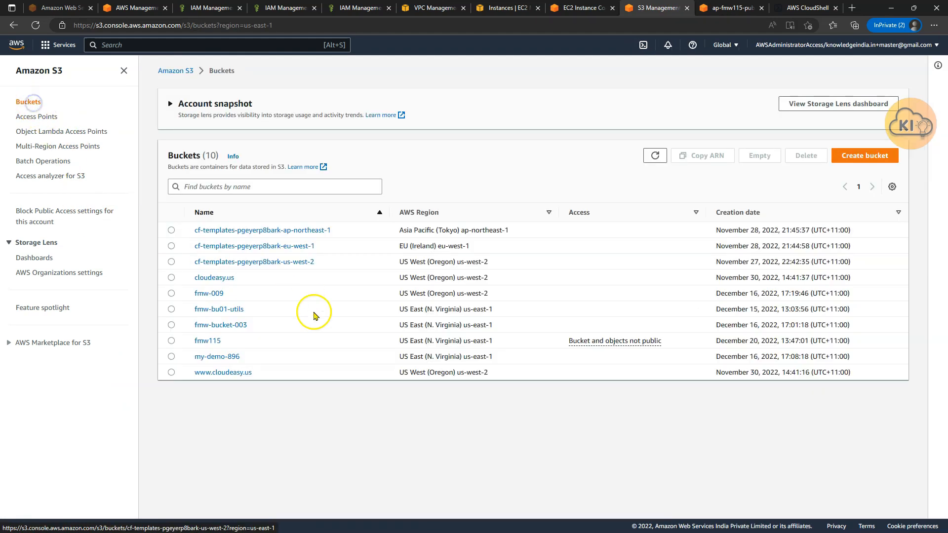
{"action": "left_click", "coordinate": [208, 341]}
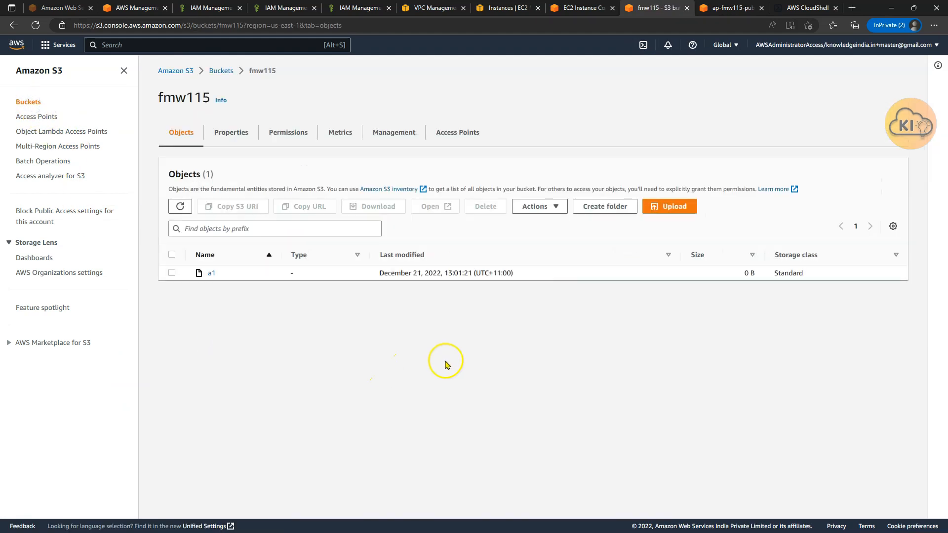
{"action": "left_click", "coordinate": [282, 142]}
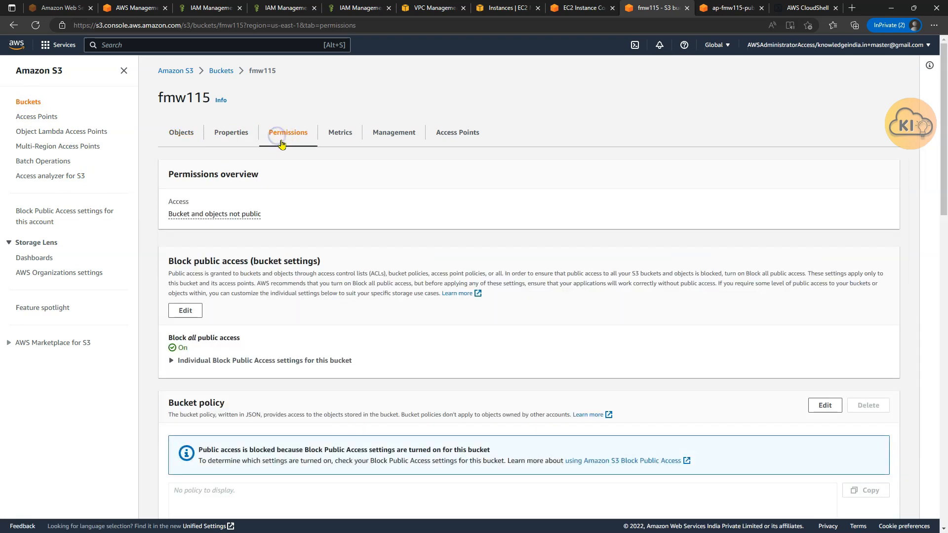
{"action": "scroll", "coordinate": [324, 237], "scroll_direction": "down", "scroll_amount": 5}
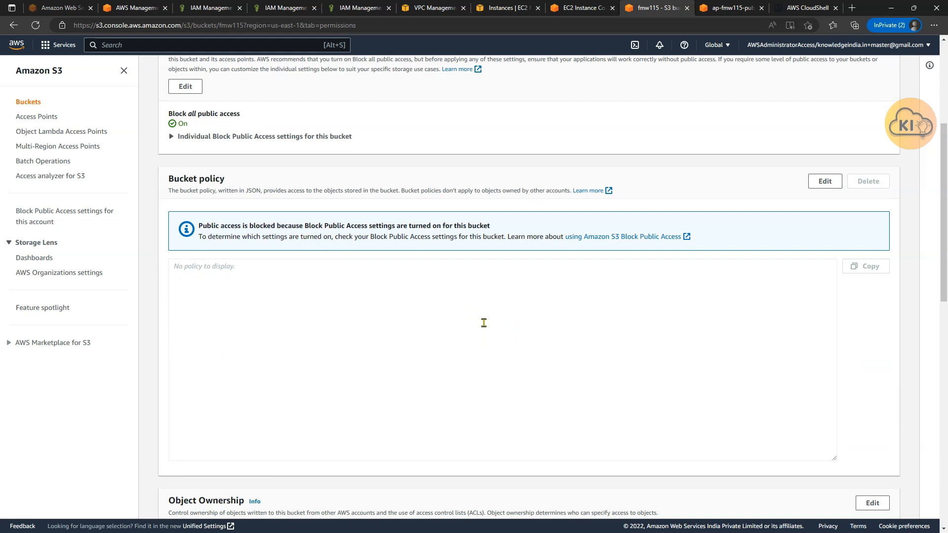
{"action": "left_click", "coordinate": [825, 181]}
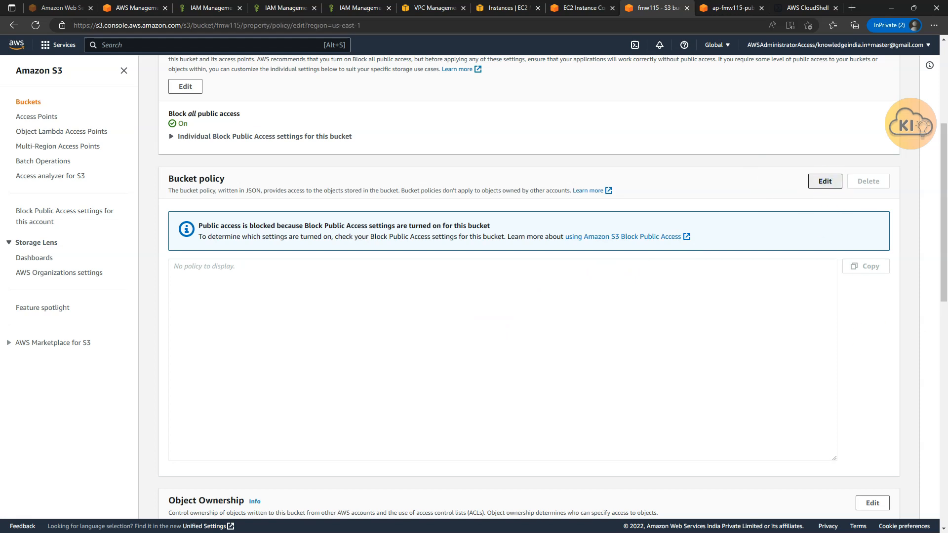
Step: Paste the access point delegation policy template and replace both Bucket ARN placeholders with the fmw115 bucket ARN, keeping the /* suffix
{"action": "left_click", "coordinate": [335, 296]}
{"action": "key", "text": "ctrl+v"}
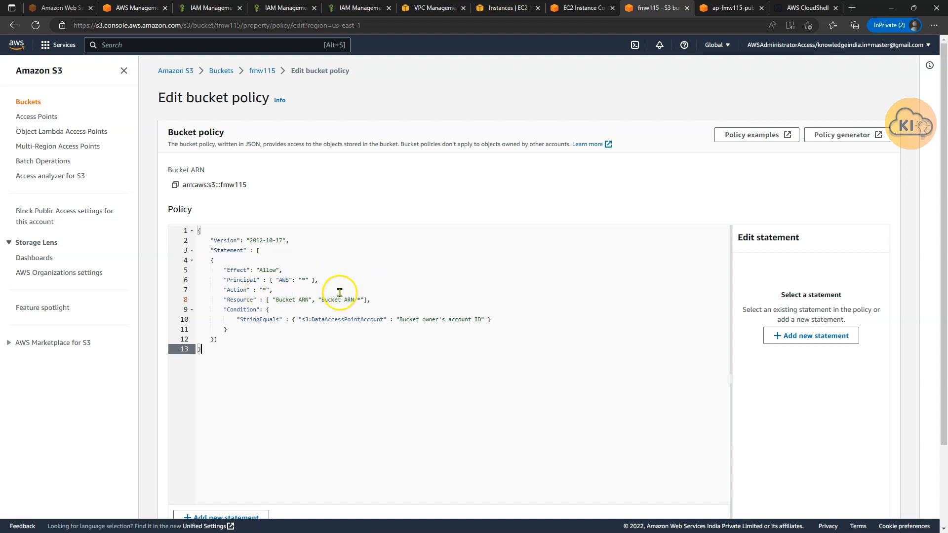
{"action": "left_click", "coordinate": [286, 300]}
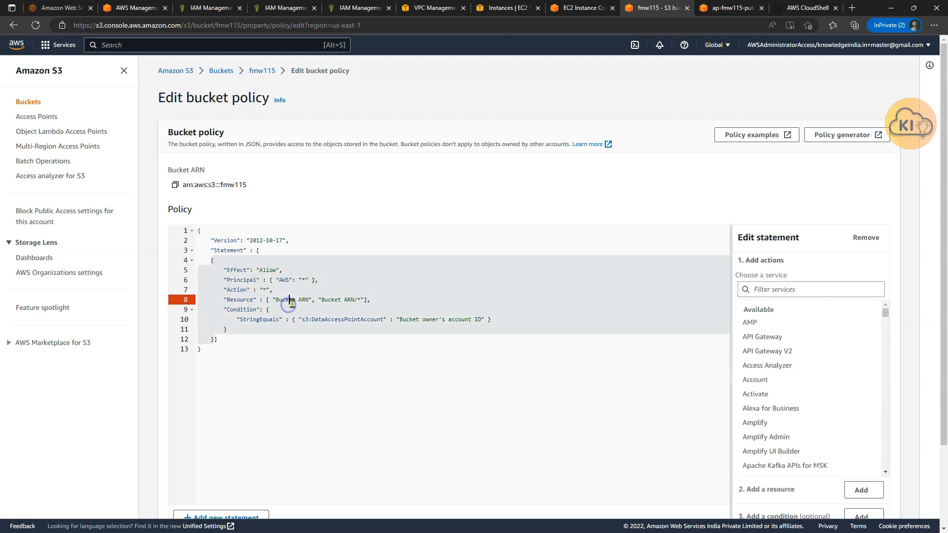
{"action": "left_click", "coordinate": [175, 185]}
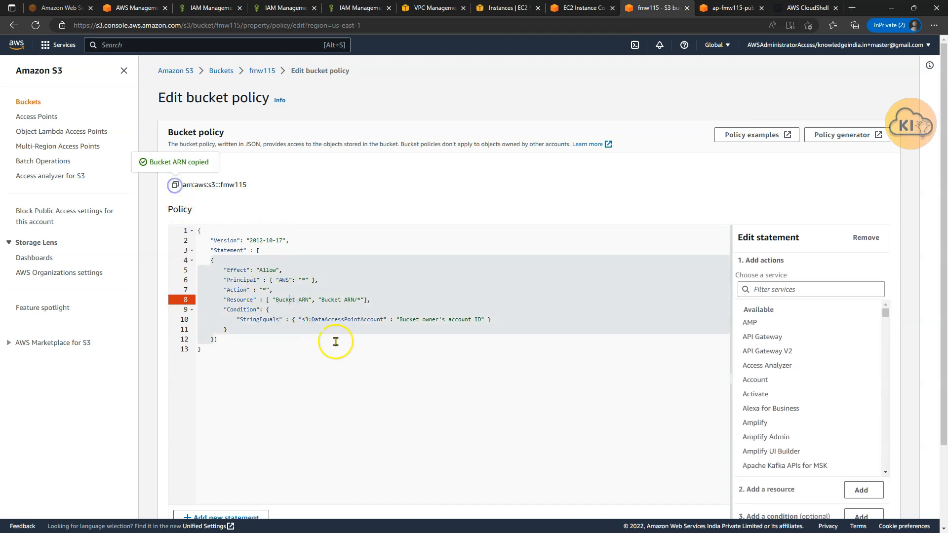
{"action": "left_click_drag", "start_coordinate": [275, 300], "coordinate": [388, 300]}
{"action": "key", "text": "ctrl+v"}
{"action": "key", "text": "ctrl+v"}
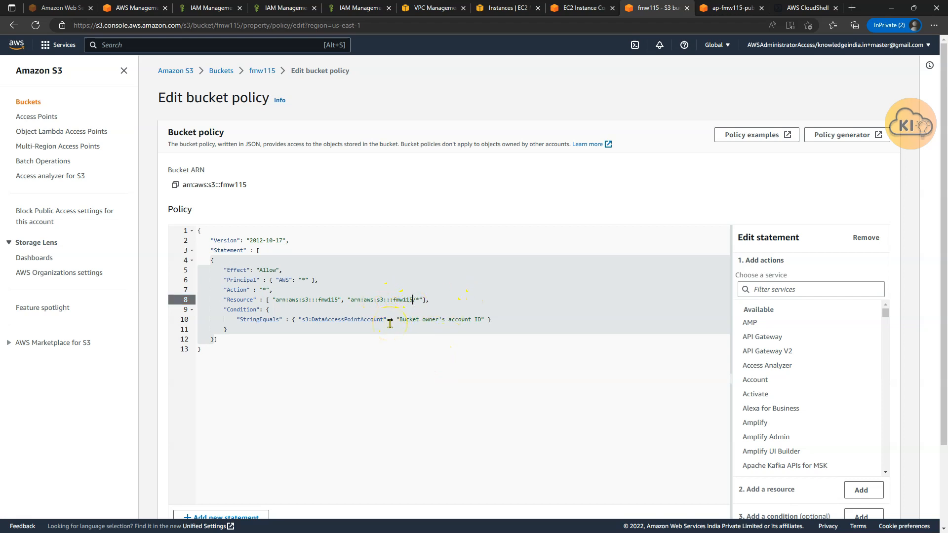
{"action": "left_click", "coordinate": [412, 300]}
Step: Replace the account ID placeholder in the s3:DataAccessPointAccount condition with the account ID copied from the account details
{"action": "left_click_drag", "start_coordinate": [312, 319], "coordinate": [383, 320]}
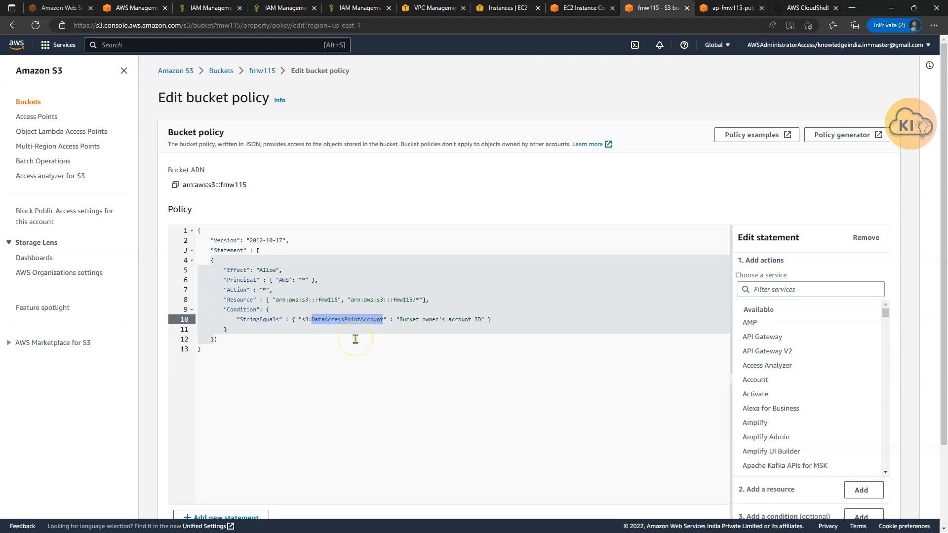
{"action": "left_click", "coordinate": [366, 339]}
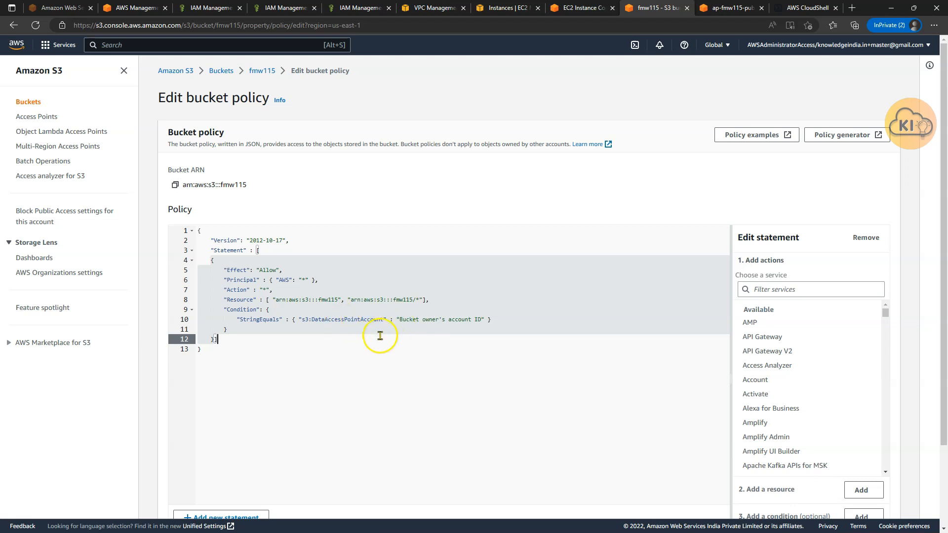
{"action": "left_click", "coordinate": [425, 320]}
{"action": "double_click", "coordinate": [403, 320]}
{"action": "left_click", "coordinate": [481, 320], "text": "shift"}
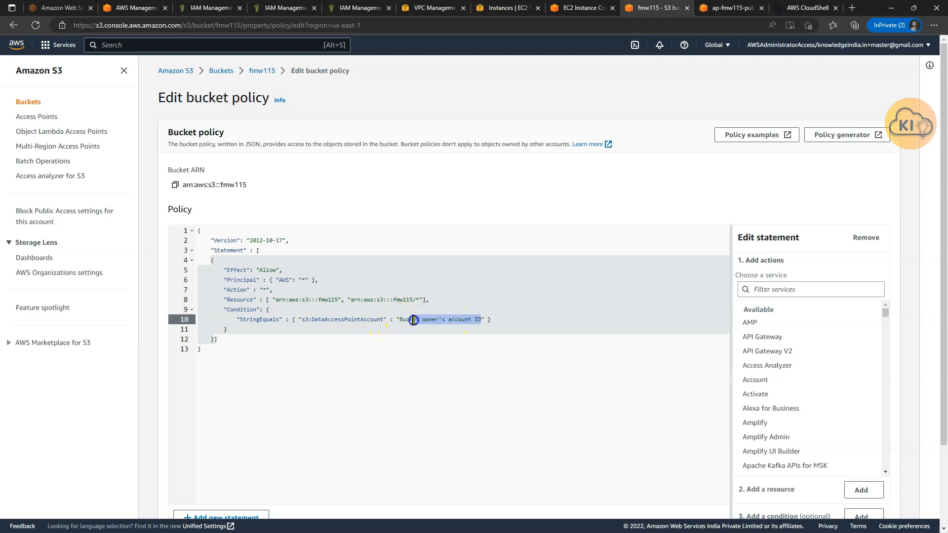
{"action": "key", "text": "BackSpace"}
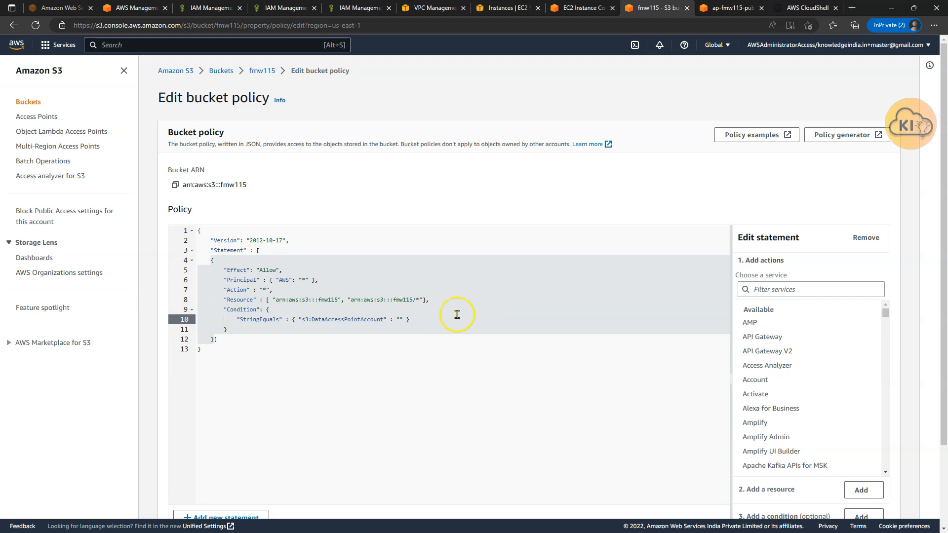
{"action": "left_click", "coordinate": [874, 45]}
{"action": "left_click", "coordinate": [844, 69]}
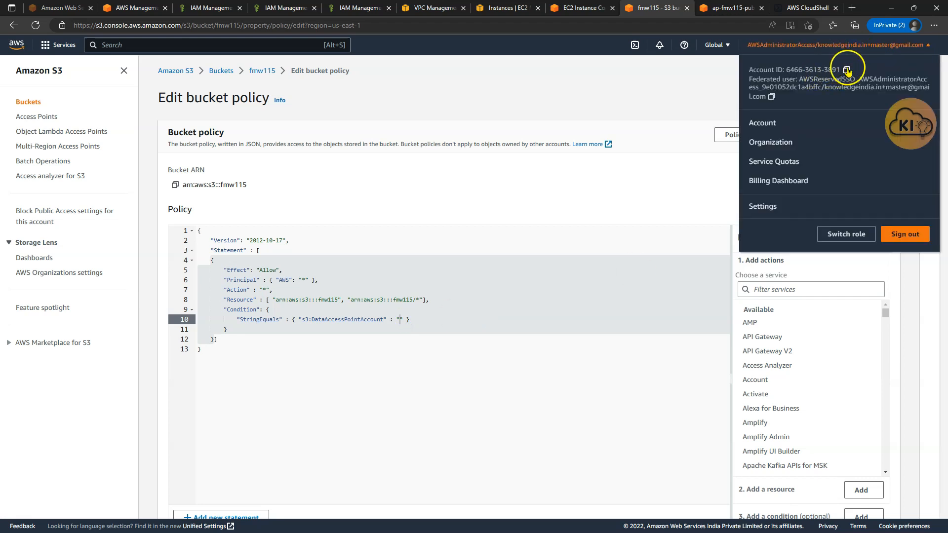
{"action": "left_click", "coordinate": [400, 320]}
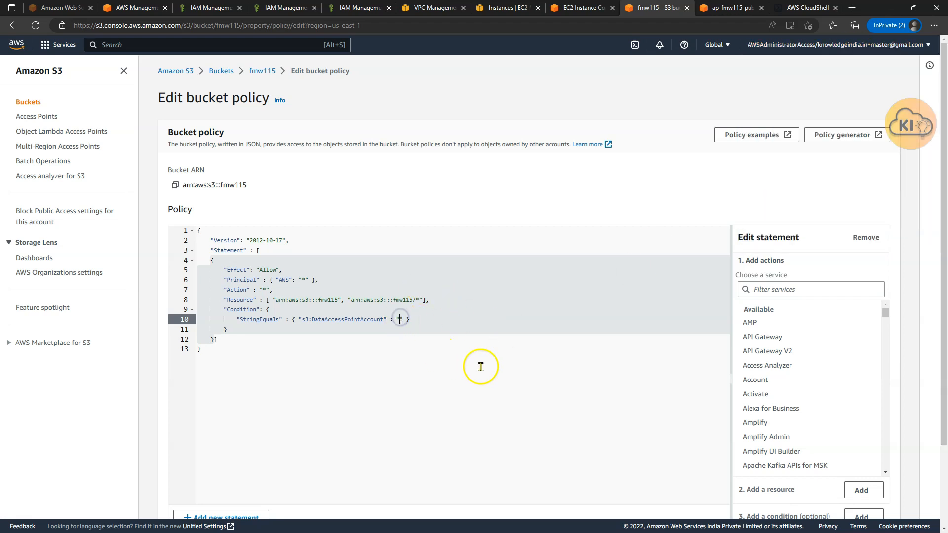
{"action": "key", "text": "ctrl+v"}
Step: Review the statement and its account condition and save the fmw115 bucket policy
{"action": "left_click", "coordinate": [410, 367]}
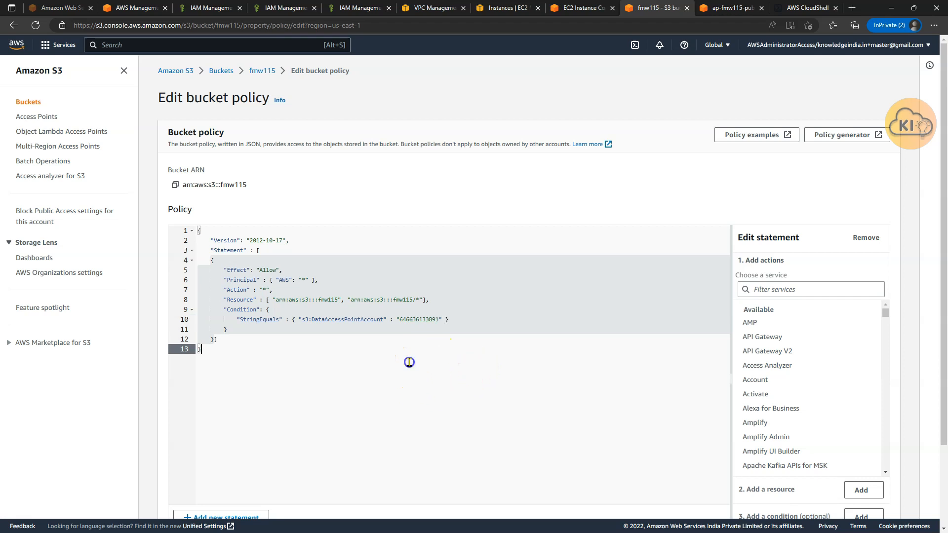
{"action": "left_click_drag", "start_coordinate": [263, 270], "coordinate": [446, 306]}
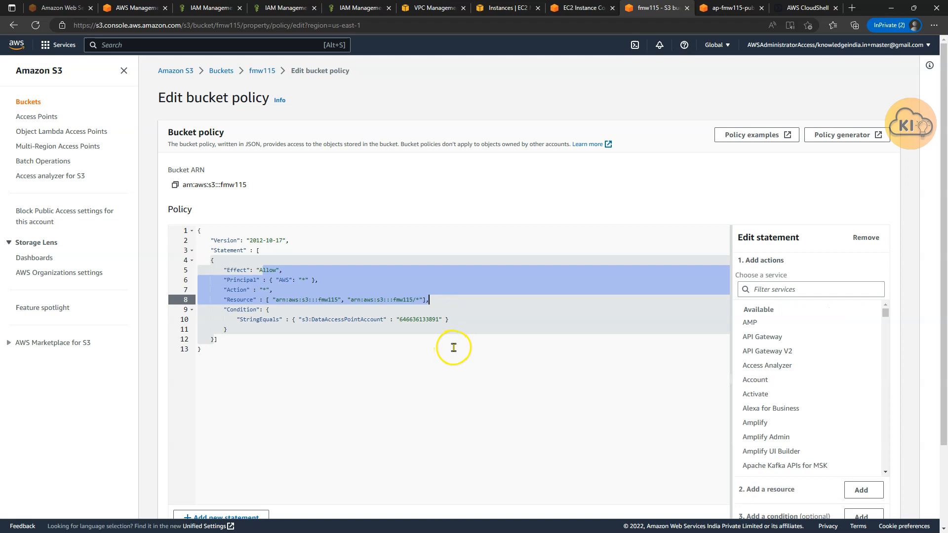
{"action": "left_click", "coordinate": [452, 347]}
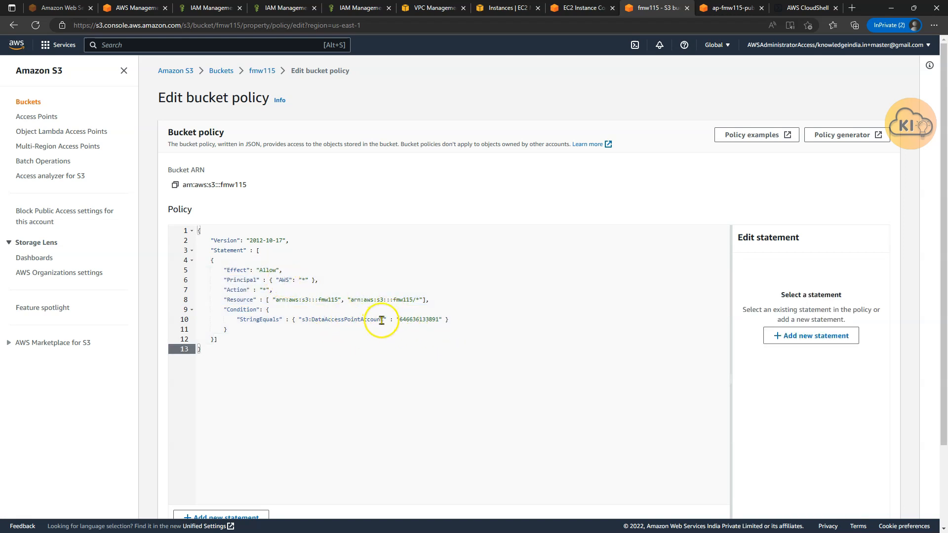
{"action": "left_click_drag", "start_coordinate": [401, 320], "coordinate": [440, 320]}
{"action": "left_click", "coordinate": [424, 334]}
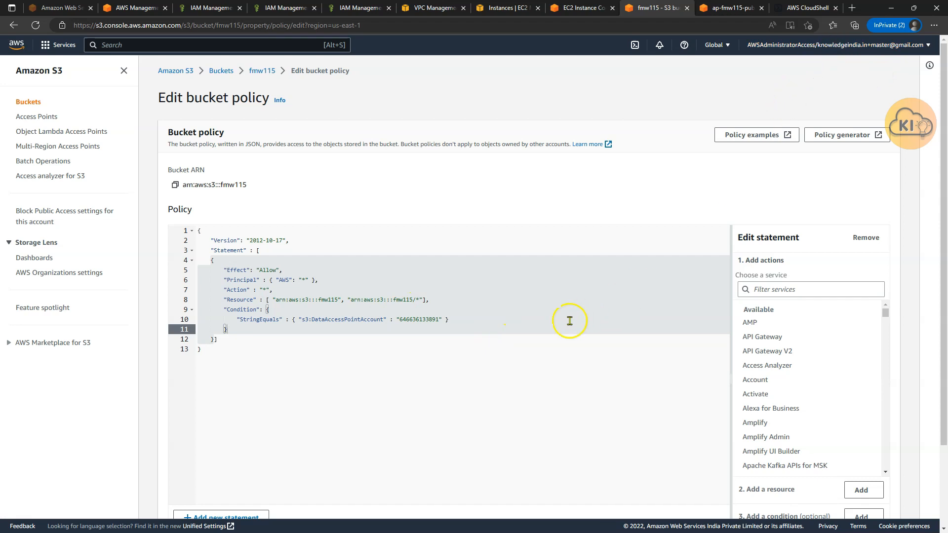
{"action": "scroll", "coordinate": [307, 294], "scroll_direction": "down", "scroll_amount": 2}
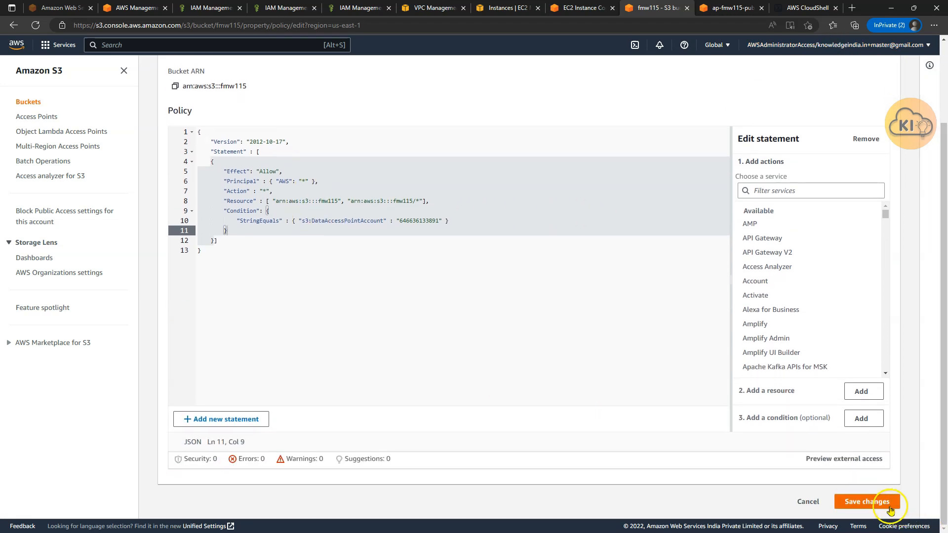
{"action": "left_click", "coordinate": [862, 501]}
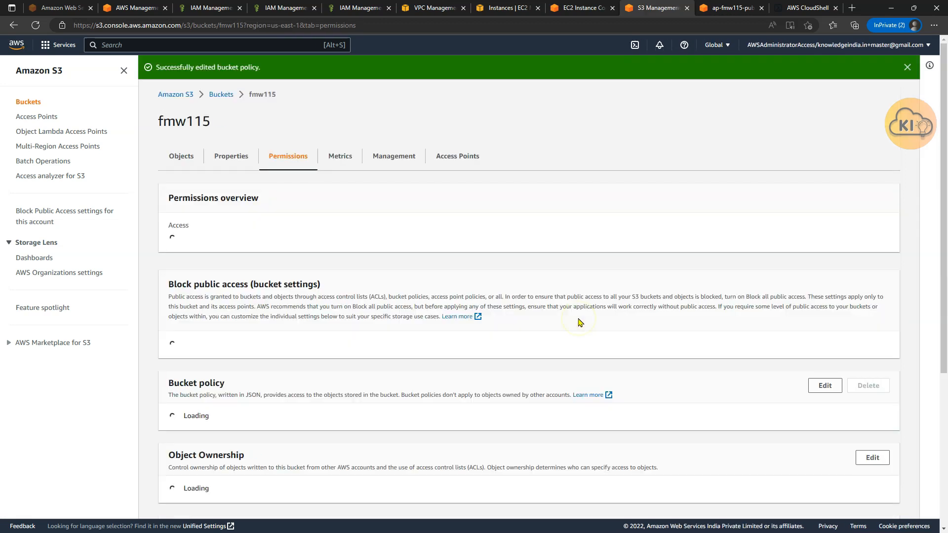
Step: Review the saved fmw115 bucket policy, including its s3:DataAccessPointAccount condition
{"action": "scroll", "coordinate": [434, 229], "scroll_direction": "down", "scroll_amount": 5}
{"action": "scroll", "coordinate": [431, 240], "scroll_direction": "down", "scroll_amount": 3}
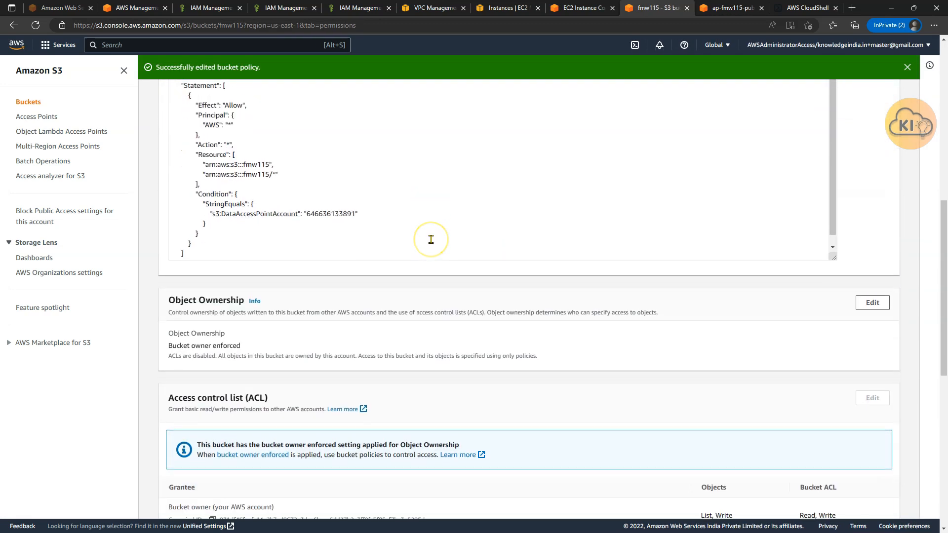
{"action": "scroll", "coordinate": [430, 237], "scroll_direction": "up", "scroll_amount": 3}
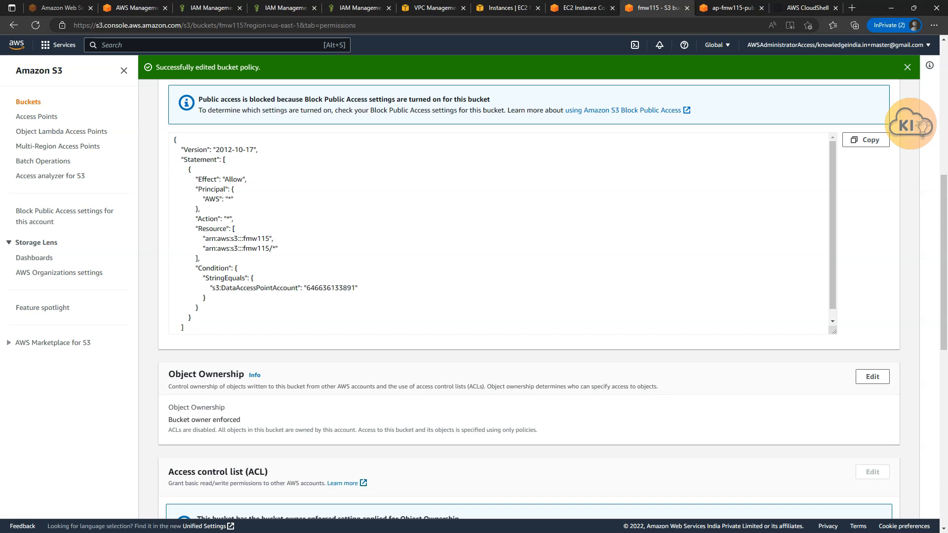
{"action": "key", "text": "alt+Tab"}
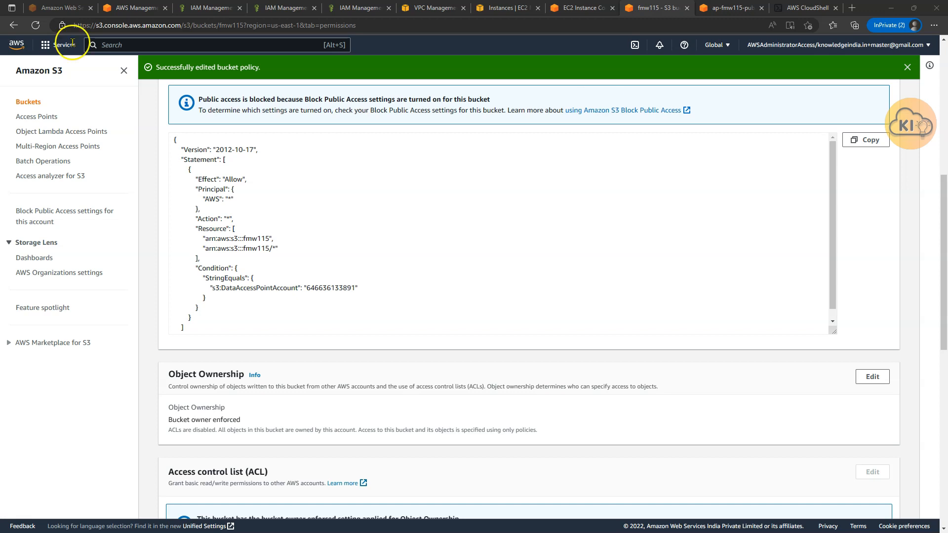
{"action": "left_click", "coordinate": [374, 227]}
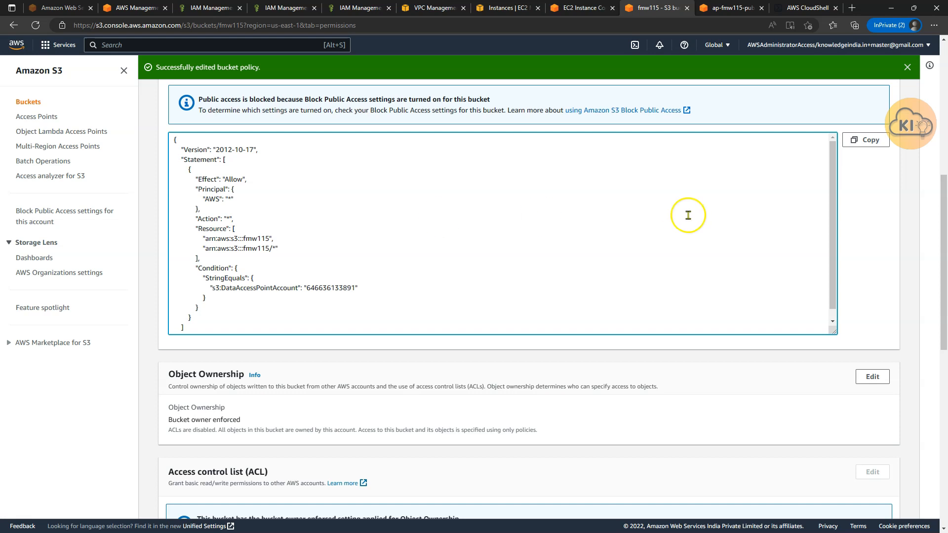
{"action": "key", "text": "alt+Tab"}
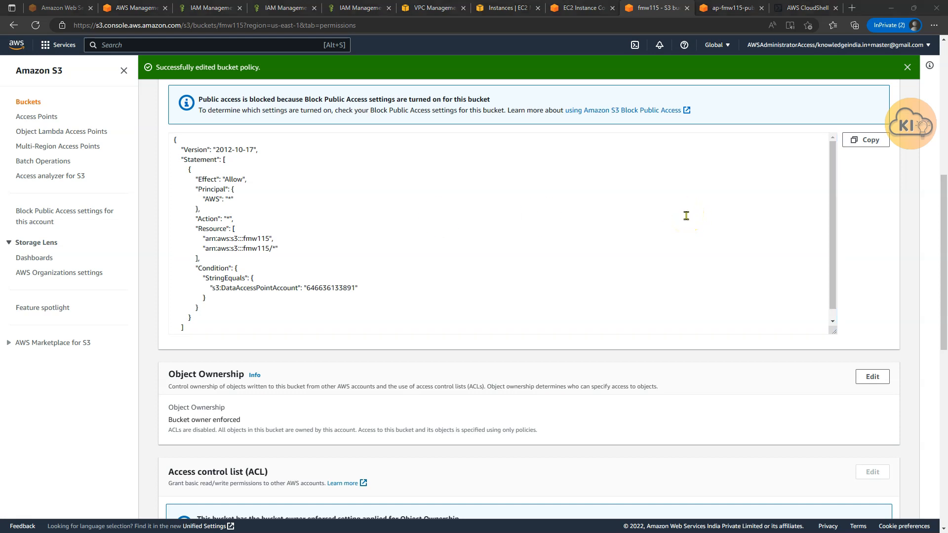
Step: Switch to the IAM user's CloudShell and rerun the copy of gfile to the ap-fmw115-public access point
{"action": "key", "text": "alt+Tab"}
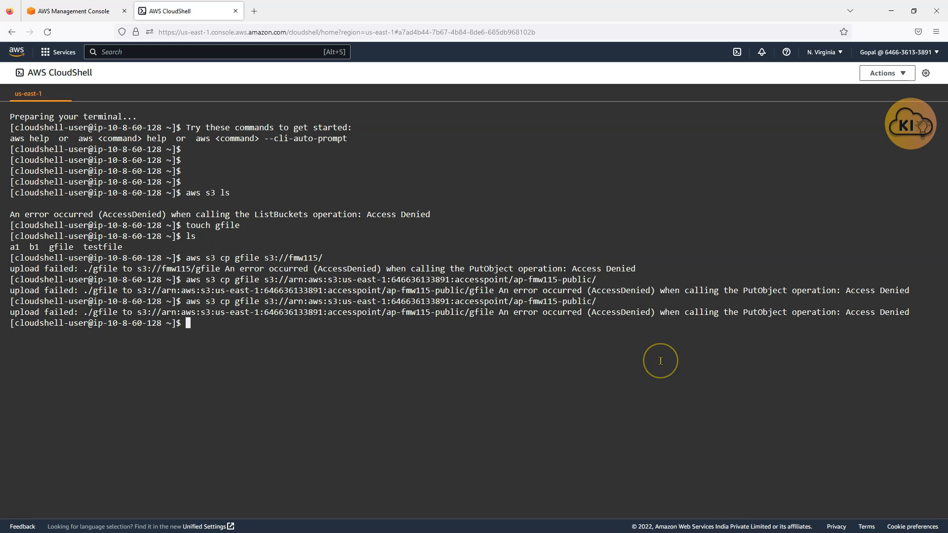
{"action": "key", "text": "Up"}
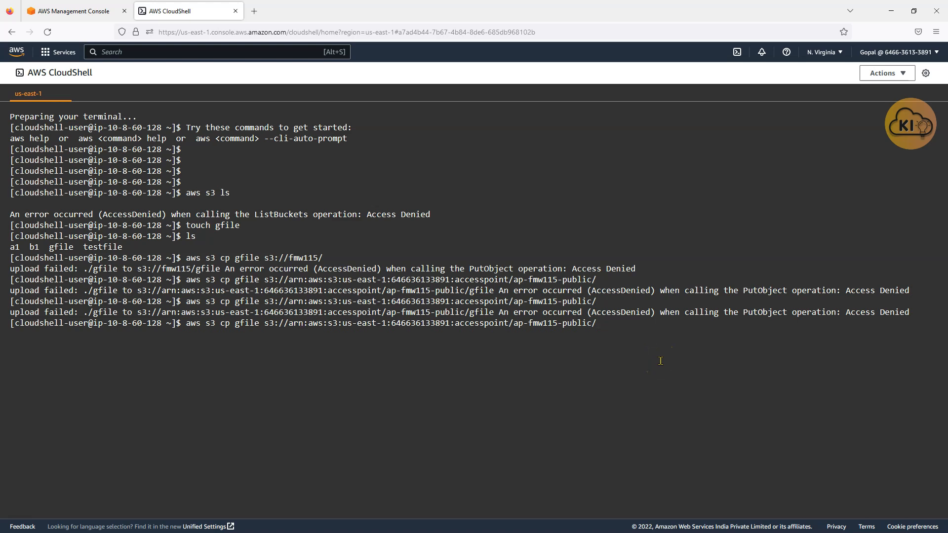
{"action": "key", "text": "Return"}
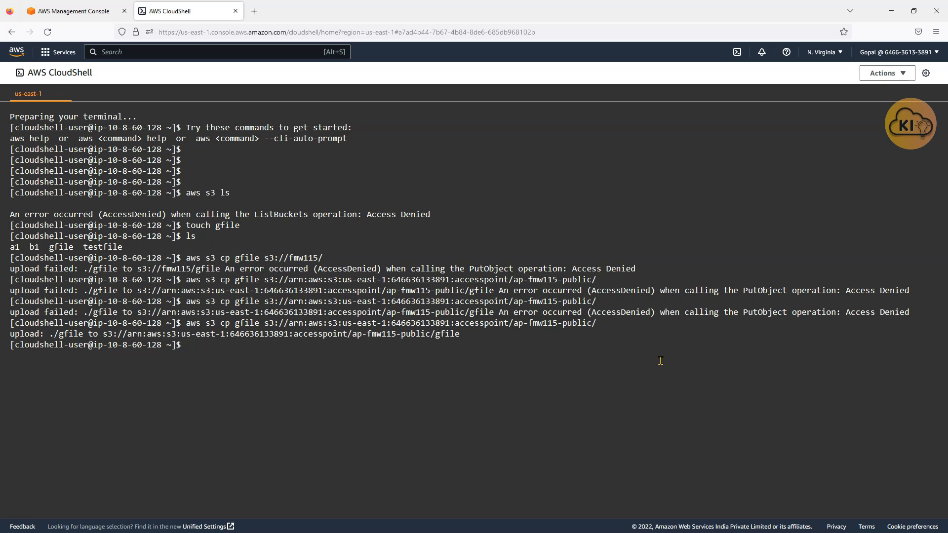
{"action": "type", "text": "aws s3 ls"}
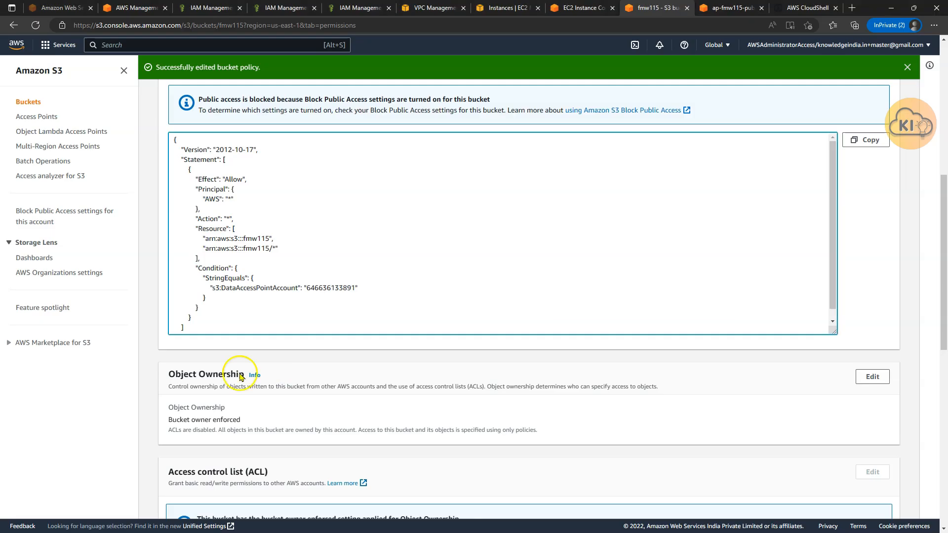
Step: Return to the S3 console and refresh the fmw115 bucket's object list to check for gfile
{"action": "scroll", "coordinate": [268, 186], "scroll_direction": "up", "scroll_amount": 8}
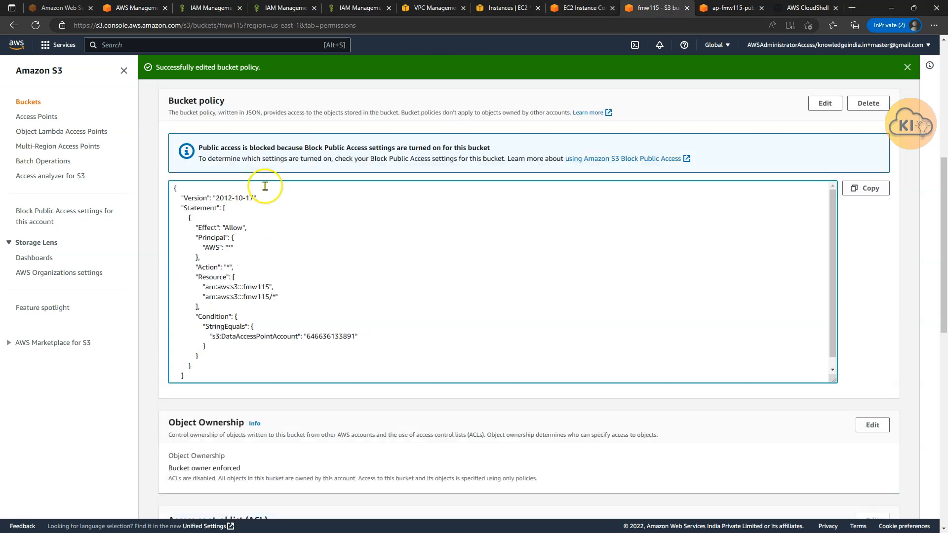
{"action": "left_click", "coordinate": [173, 157]}
{"action": "left_click", "coordinate": [180, 211]}
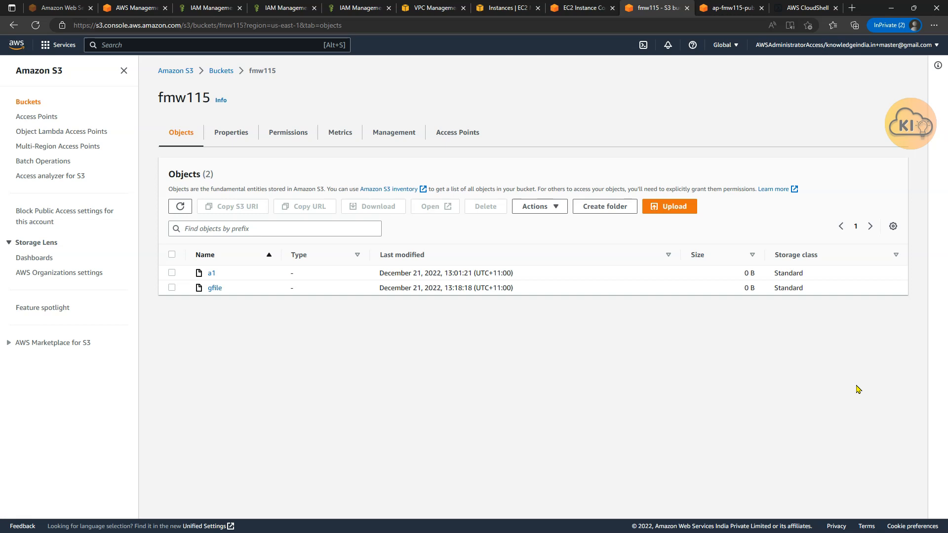
Step: In the IAM console, review the actions and resource in the user's fmw115-getput-policy and detach that policy from the user
{"action": "left_click", "coordinate": [210, 7]}
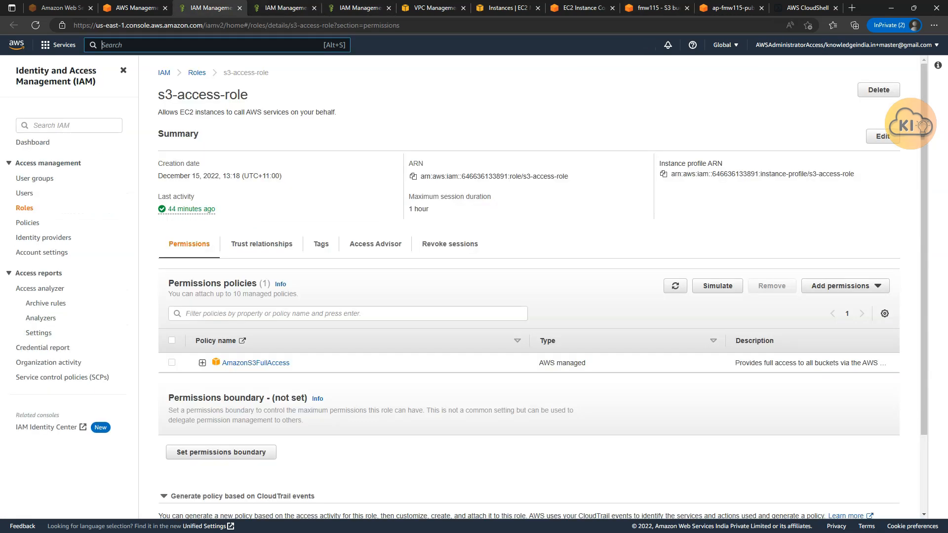
{"action": "left_click", "coordinate": [292, 8]}
{"action": "left_click", "coordinate": [167, 331]}
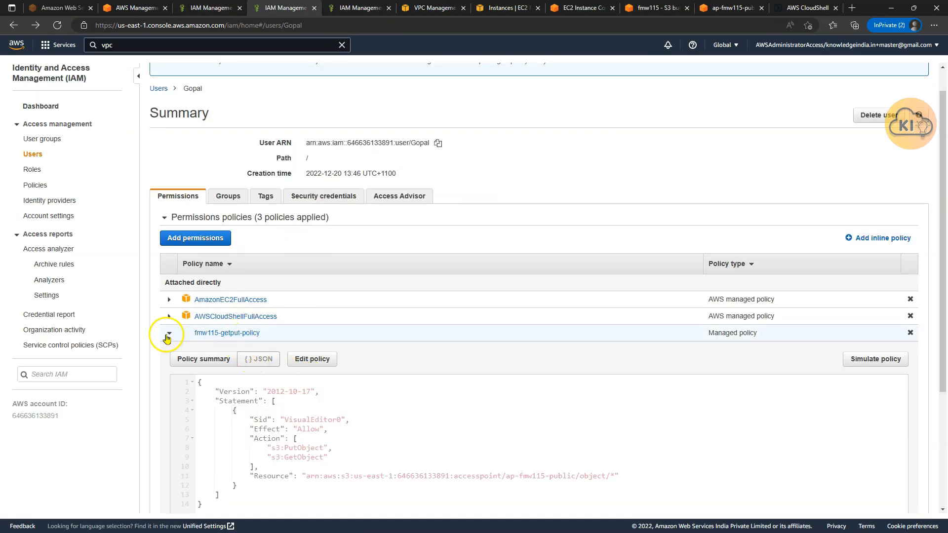
{"action": "left_click", "coordinate": [169, 362]}
{"action": "scroll", "coordinate": [395, 368], "scroll_direction": "down", "scroll_amount": 4}
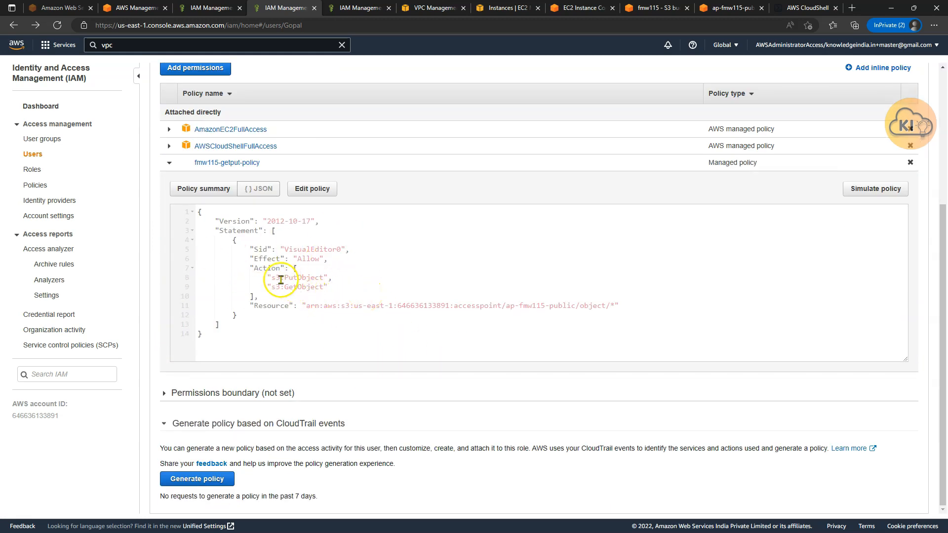
{"action": "left_click_drag", "start_coordinate": [271, 286], "coordinate": [314, 278]}
{"action": "left_click_drag", "start_coordinate": [482, 307], "coordinate": [604, 306]}
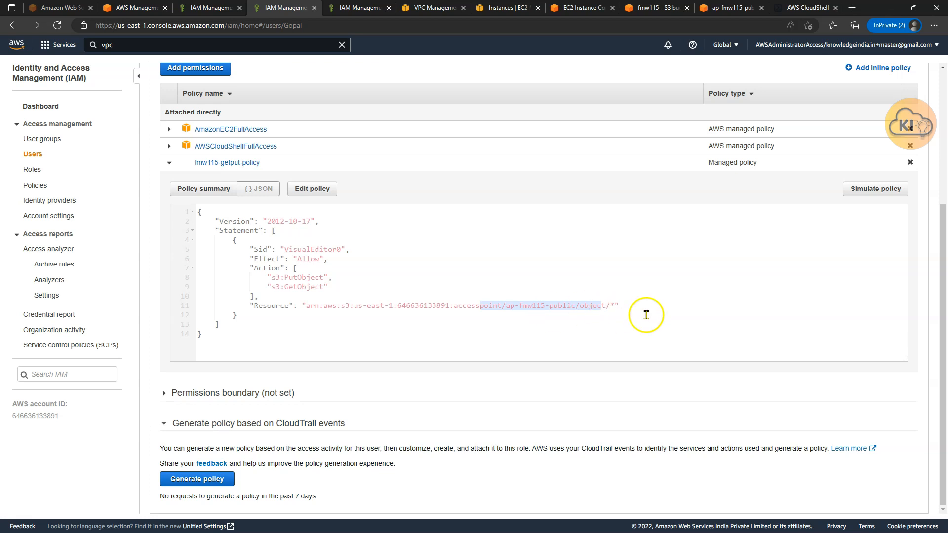
{"action": "left_click", "coordinate": [609, 324]}
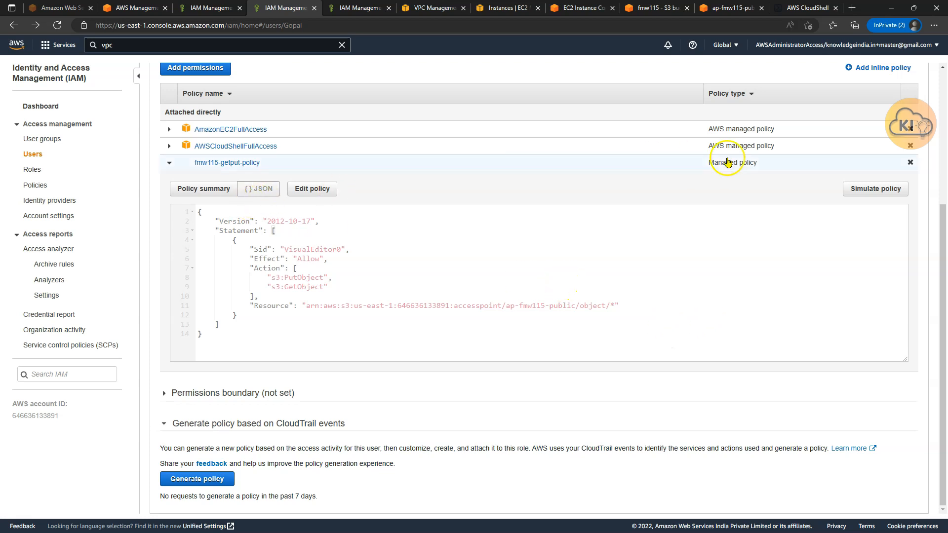
{"action": "left_click", "coordinate": [911, 163]}
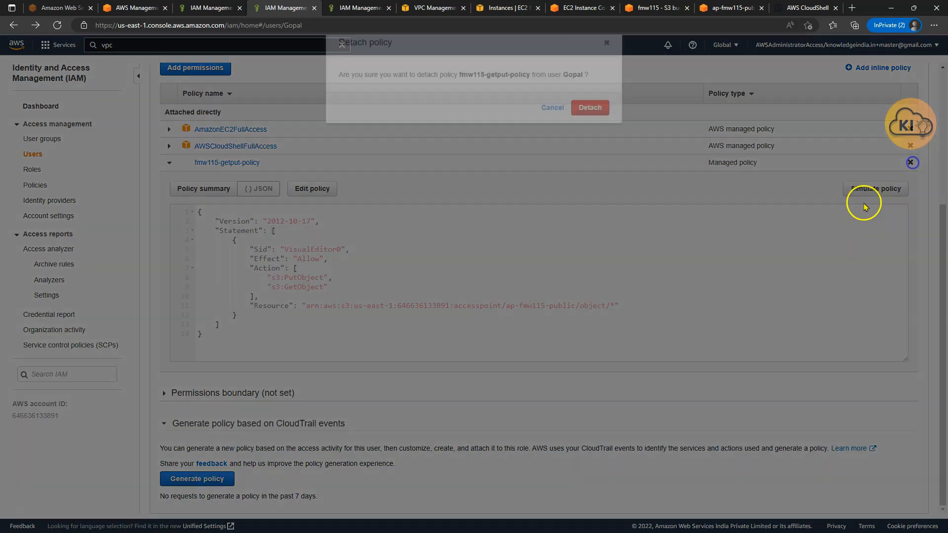
{"action": "left_click", "coordinate": [587, 155]}
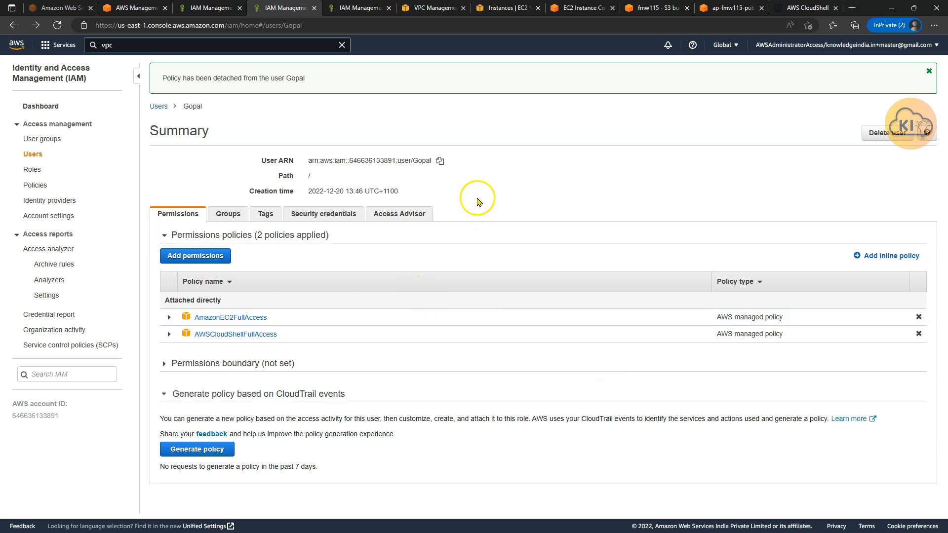
Step: Review the ap-fmw115-public access point policy, checking its user principal, allowed GetObject and PutObject actions, and resource
{"action": "left_click", "coordinate": [745, 7]}
{"action": "scroll", "coordinate": [494, 227], "scroll_direction": "up", "scroll_amount": 9}
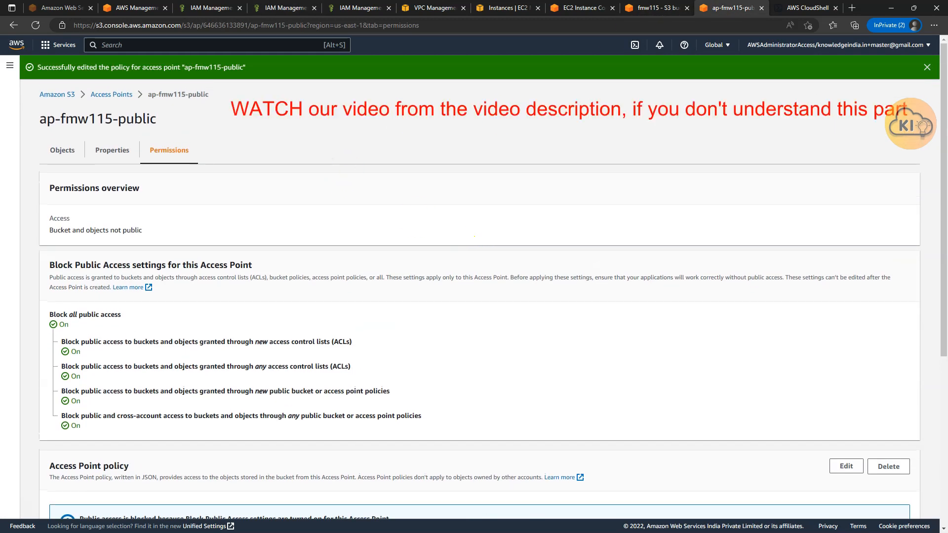
{"action": "left_click", "coordinate": [927, 67]}
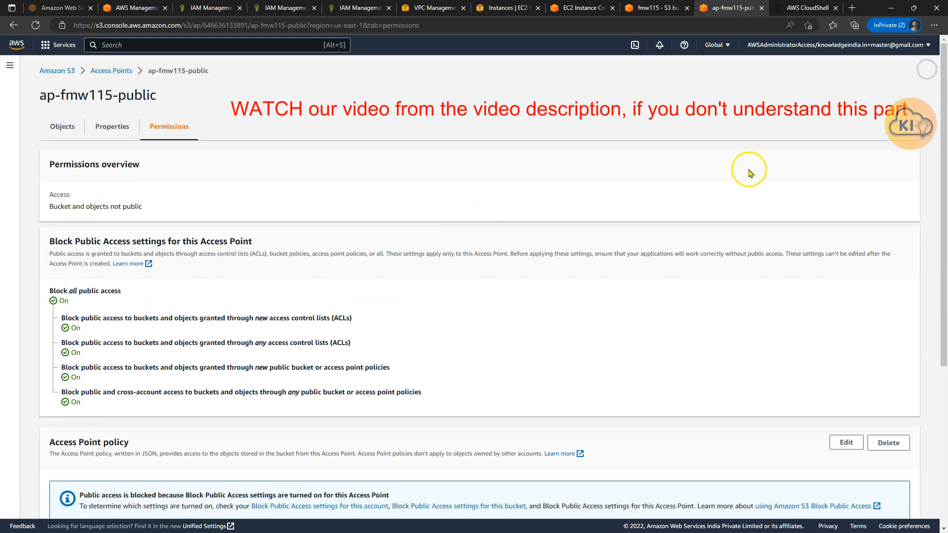
{"action": "scroll", "coordinate": [748, 180], "scroll_direction": "down", "scroll_amount": 5}
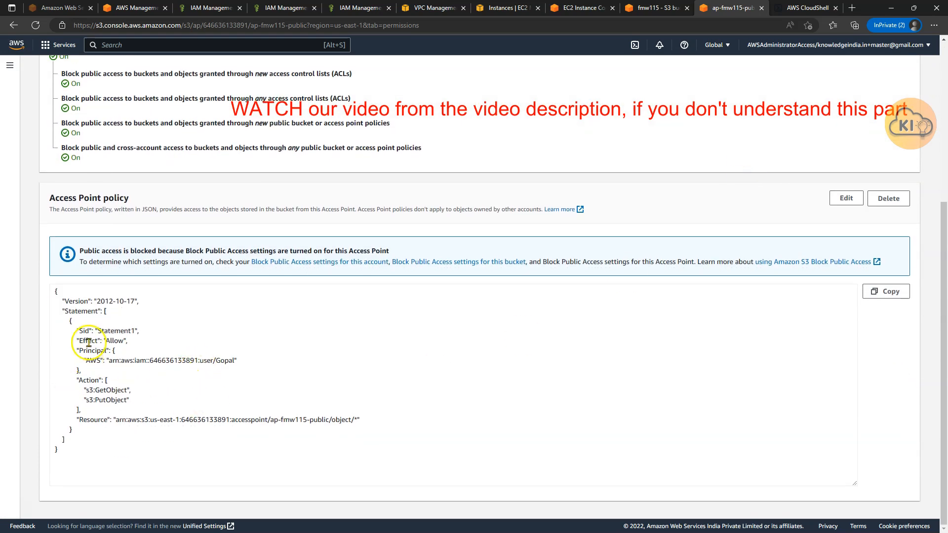
{"action": "scroll", "coordinate": [86, 343], "scroll_direction": "up", "scroll_amount": 5}
{"action": "left_click_drag", "start_coordinate": [66, 75], "coordinate": [155, 75]}
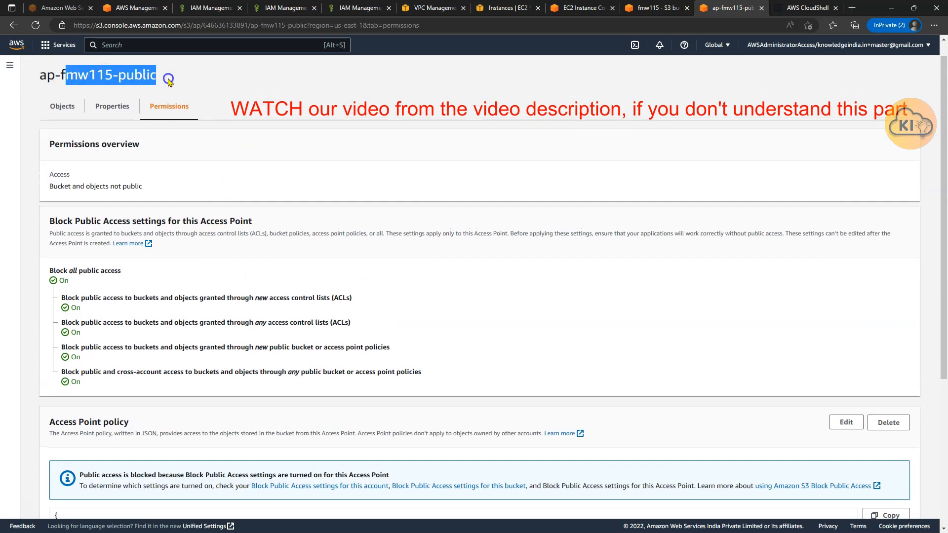
{"action": "scroll", "coordinate": [409, 293], "scroll_direction": "down", "scroll_amount": 5}
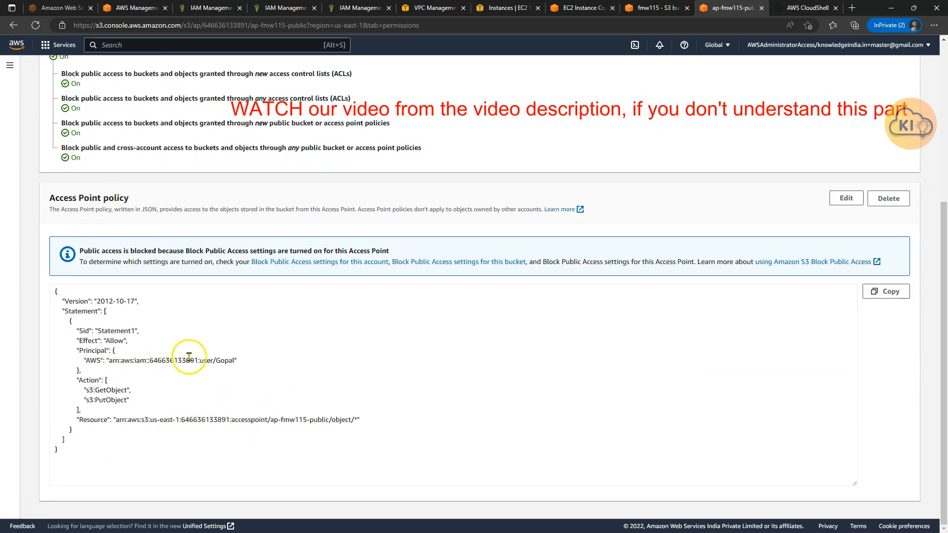
{"action": "left_click_drag", "start_coordinate": [239, 360], "coordinate": [106, 360]}
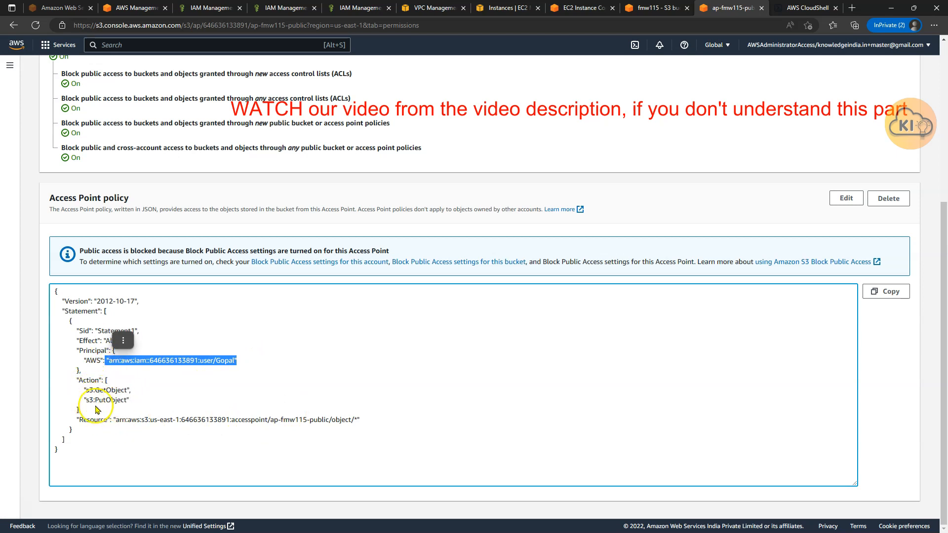
{"action": "left_click", "coordinate": [279, 400]}
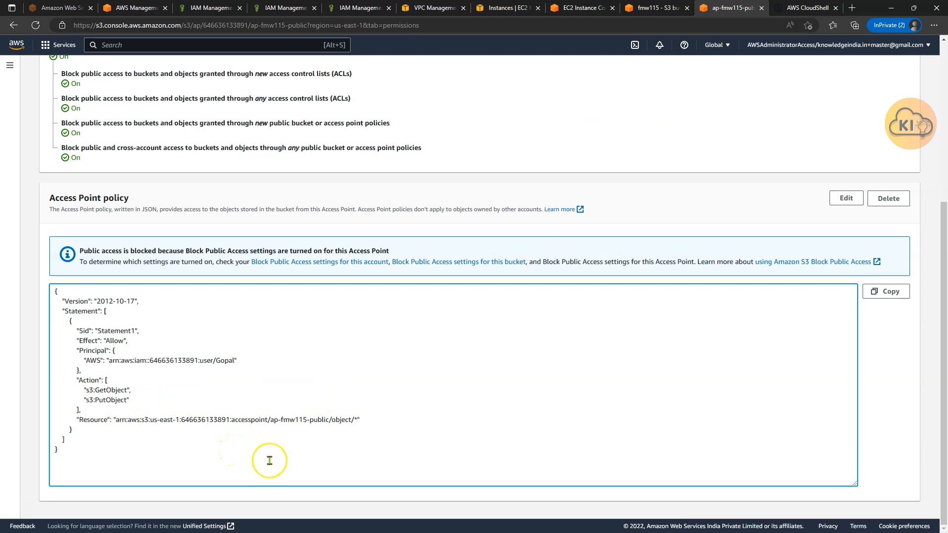
Step: Switch to the IAM user's CloudShell and create an empty file with touch dfile
{"action": "key", "text": "alt+Tab"}
{"action": "key", "text": "Return"}
{"action": "key", "text": "Return"}
{"action": "key", "text": "Return"}
{"action": "type", "text": "touch "}
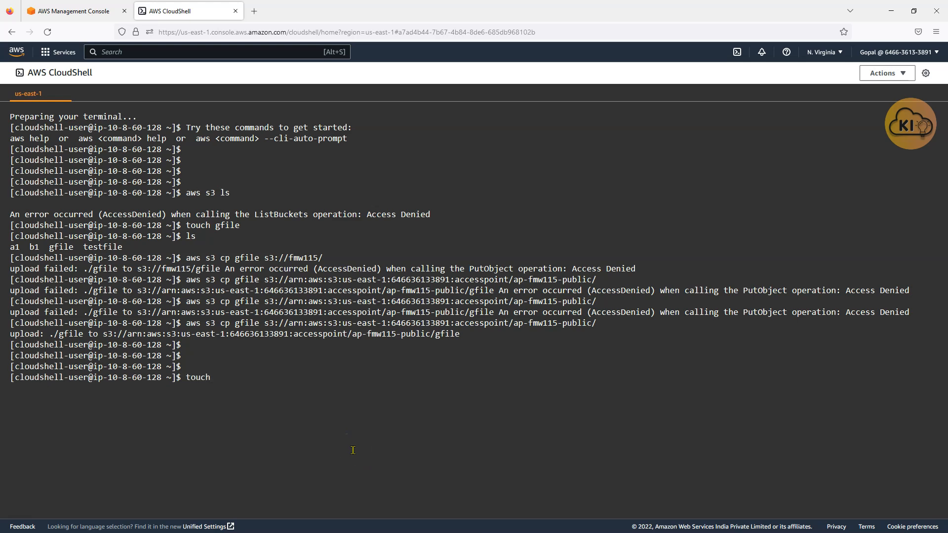
{"action": "type", "text": "dfile"}
{"action": "key", "text": "Return"}
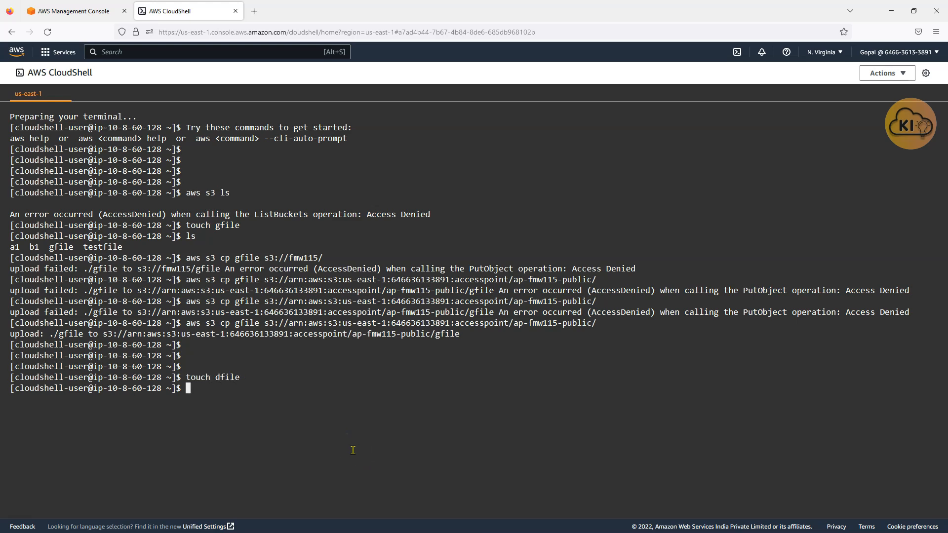
Step: Reuse the earlier aws s3 cp command with dfile as the source to upload it to the ap-fmw115-public access point
{"action": "key", "text": "Up"}
{"action": "key", "text": "Up"}
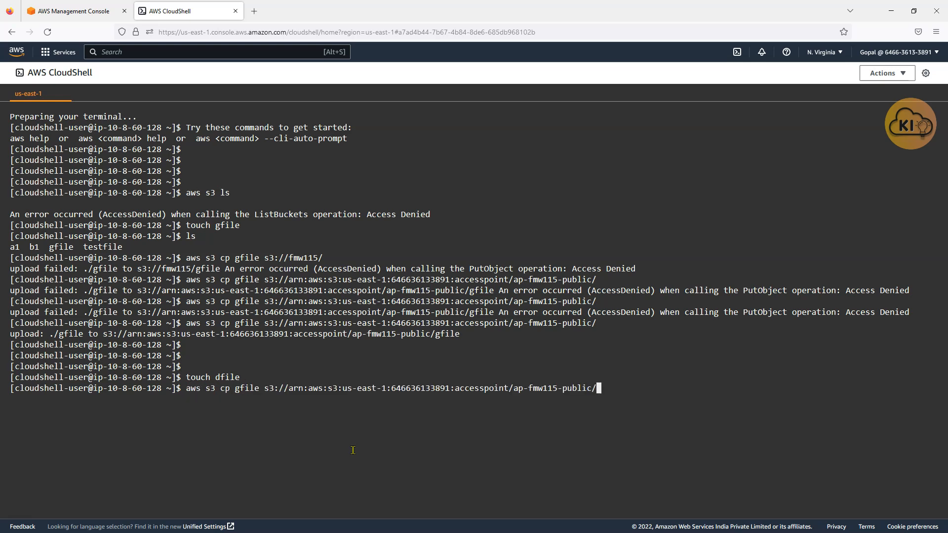
{"action": "key", "text": "Left"}
{"action": "key", "text": "Left"}
{"action": "key", "text": "Left"}
{"action": "key", "text": "Left"}
{"action": "key", "text": "Left"}
{"action": "key", "text": "Left"}
{"action": "key", "text": "Left"}
{"action": "key", "text": "Left"}
{"action": "key", "text": "Left"}
{"action": "key", "text": "Left"}
{"action": "key", "text": "Left"}
{"action": "key", "text": "Left"}
{"action": "key", "text": "Left"}
{"action": "key", "text": "Left"}
{"action": "key", "text": "Left"}
{"action": "key", "text": "Left"}
{"action": "key", "text": "Left"}
{"action": "key", "text": "Left"}
{"action": "key", "text": "Left"}
{"action": "key", "text": "Left"}
{"action": "key", "text": "Left"}
{"action": "key", "text": "Left"}
{"action": "key", "text": "Left"}
{"action": "key", "text": "Left"}
{"action": "key", "text": "Left"}
{"action": "key", "text": "Left"}
{"action": "key", "text": "Left"}
{"action": "key", "text": "Left"}
{"action": "key", "text": "Left"}
{"action": "key", "text": "Left"}
{"action": "key", "text": "Left"}
{"action": "key", "text": "Left"}
{"action": "key", "text": "Left"}
{"action": "key", "text": "Left"}
{"action": "key", "text": "Left"}
{"action": "key", "text": "Left"}
{"action": "key", "text": "Left"}
{"action": "key", "text": "Left"}
{"action": "key", "text": "Left"}
{"action": "key", "text": "Left"}
{"action": "key", "text": "BackSpace"}
{"action": "type", "text": "d"}
{"action": "key", "text": "Return"}
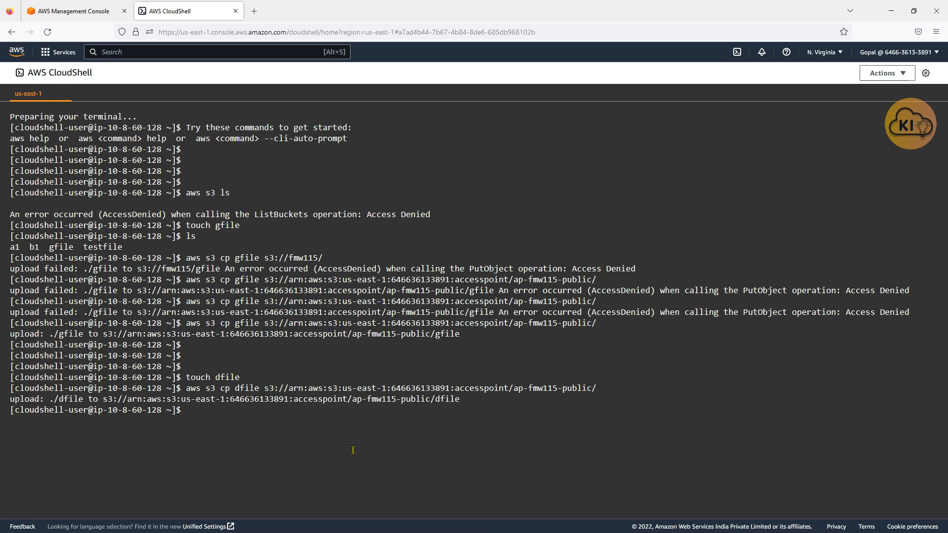
Step: Refresh the fmw115 object list to check for dfile and look over the IAM user's remaining attached policies
{"action": "key", "text": "alt+Tab"}
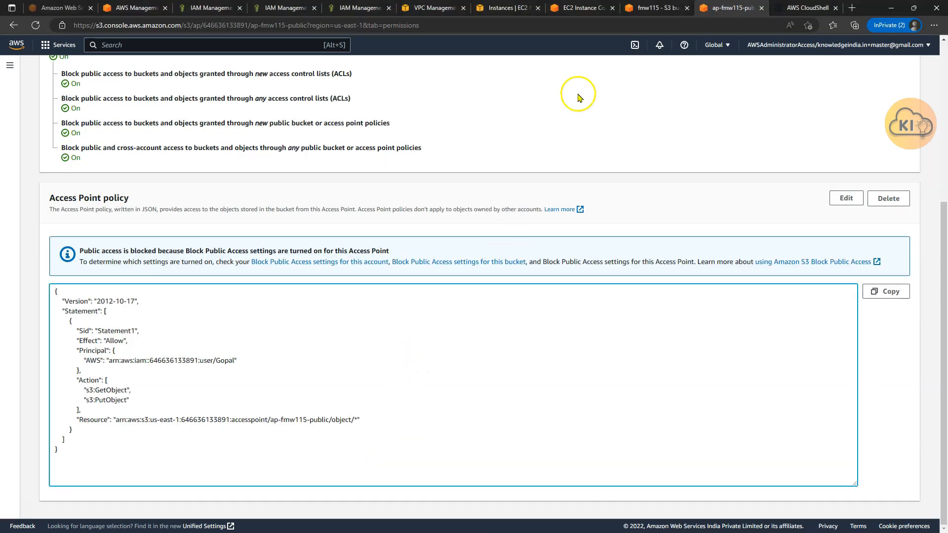
{"action": "left_click", "coordinate": [650, 7]}
{"action": "left_click", "coordinate": [180, 206]}
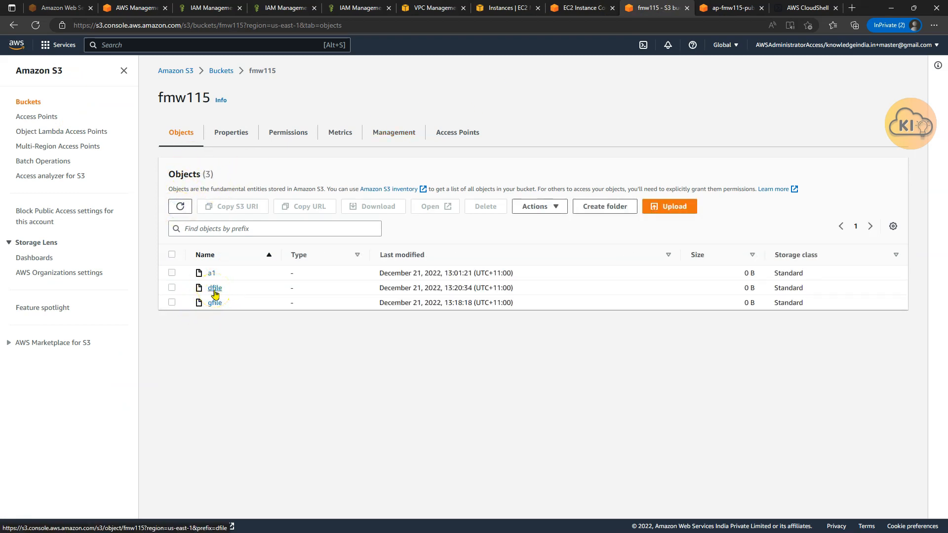
{"action": "left_click", "coordinate": [279, 7]}
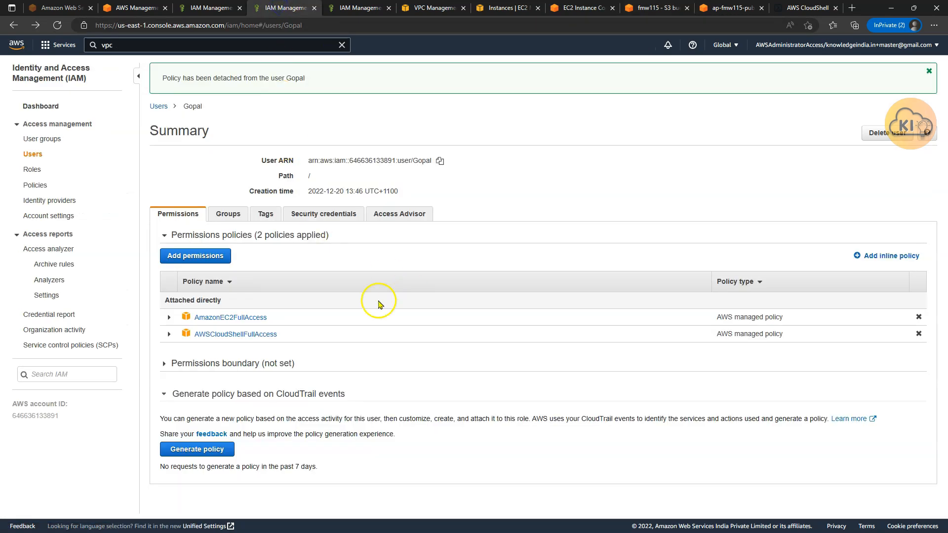
{"action": "left_click", "coordinate": [266, 372]}
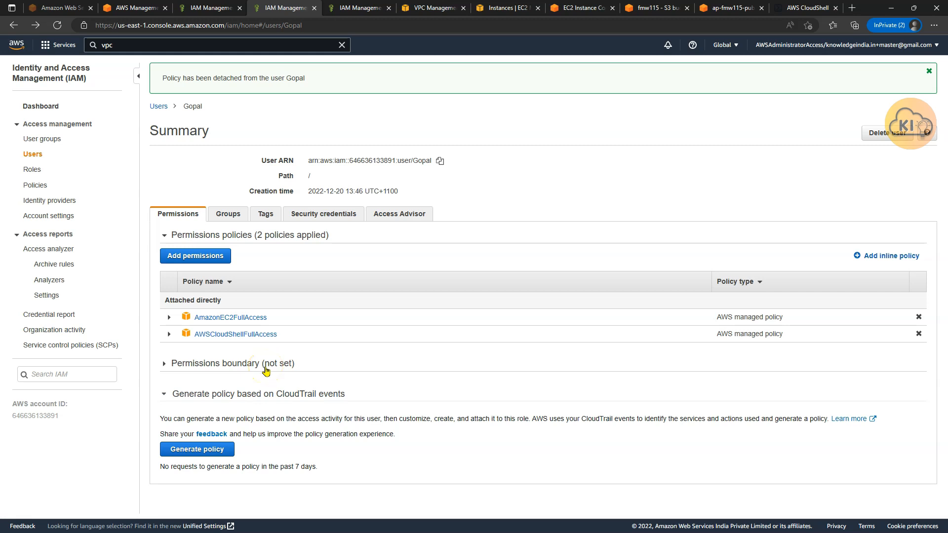
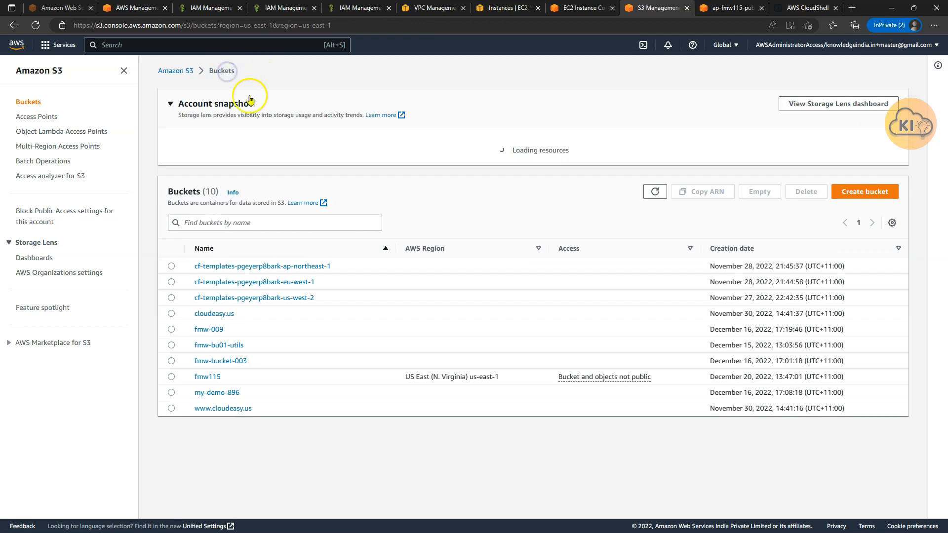
Step: Create a folder named read-only in the fmw115 bucket, leaving server-side encryption disabled
{"action": "left_click", "coordinate": [211, 377]}
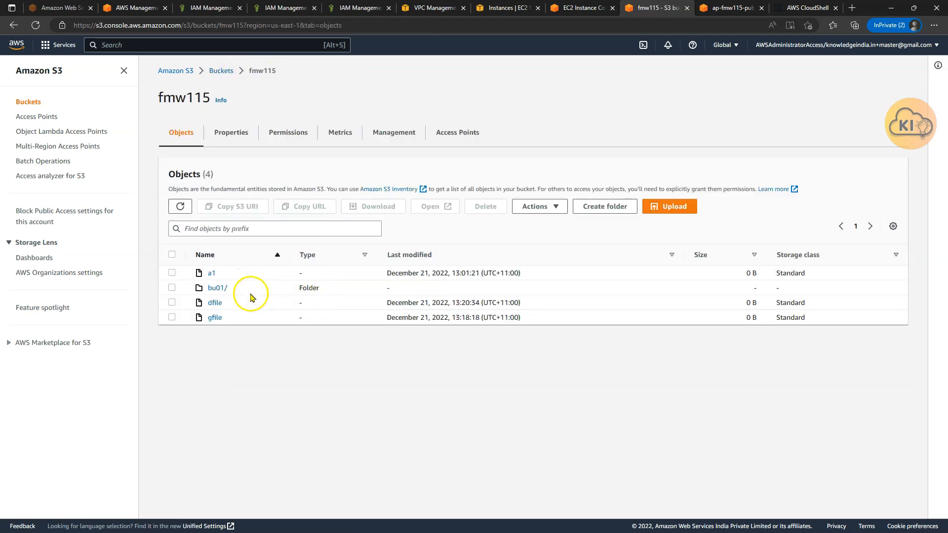
{"action": "left_click", "coordinate": [600, 208]}
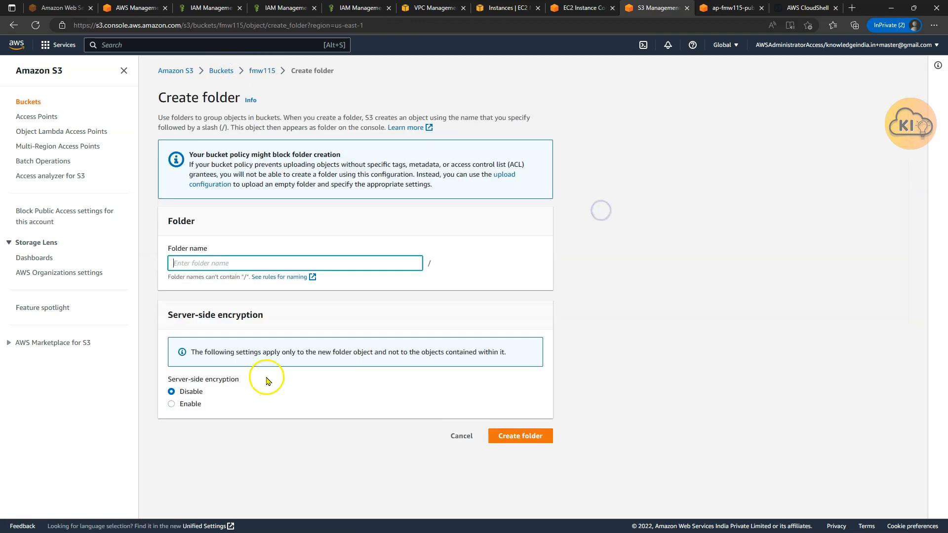
{"action": "type", "text": "read-only"}
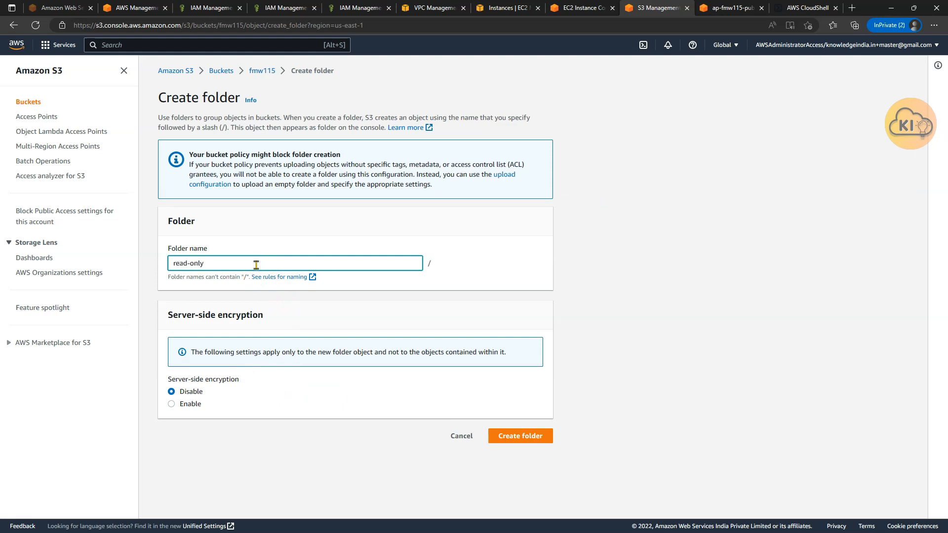
{"action": "left_click", "coordinate": [516, 437]}
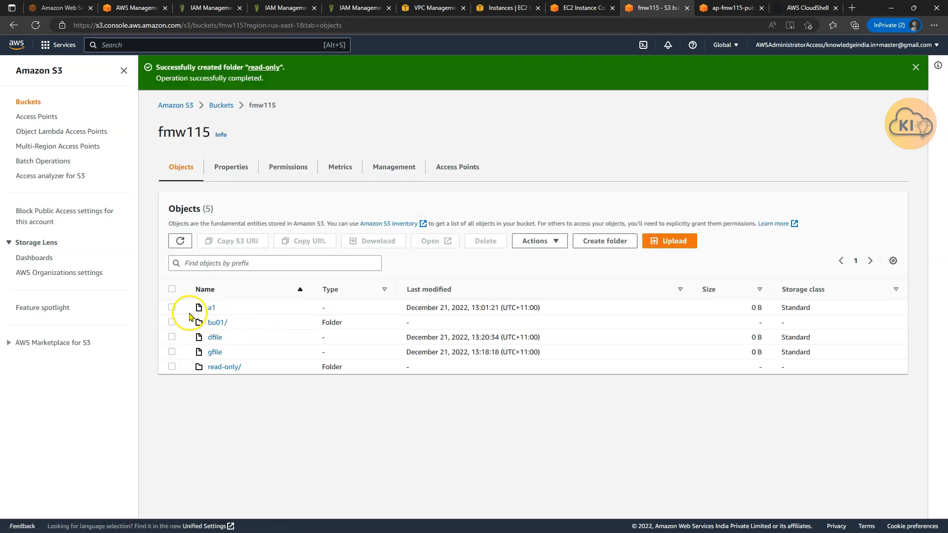
Step: Upload Picture1.png into the read-only folder of fmw115 and close the upload status
{"action": "left_click", "coordinate": [227, 367]}
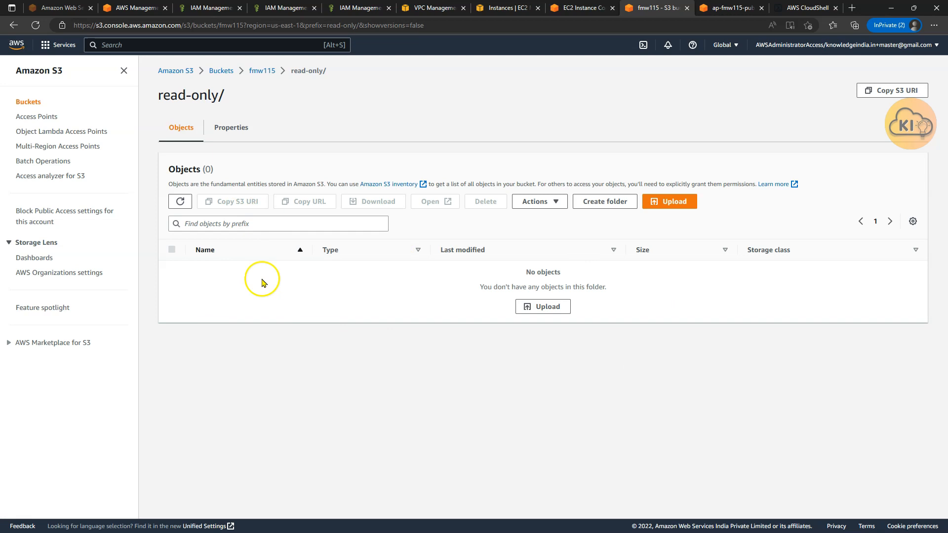
{"action": "left_click", "coordinate": [665, 206]}
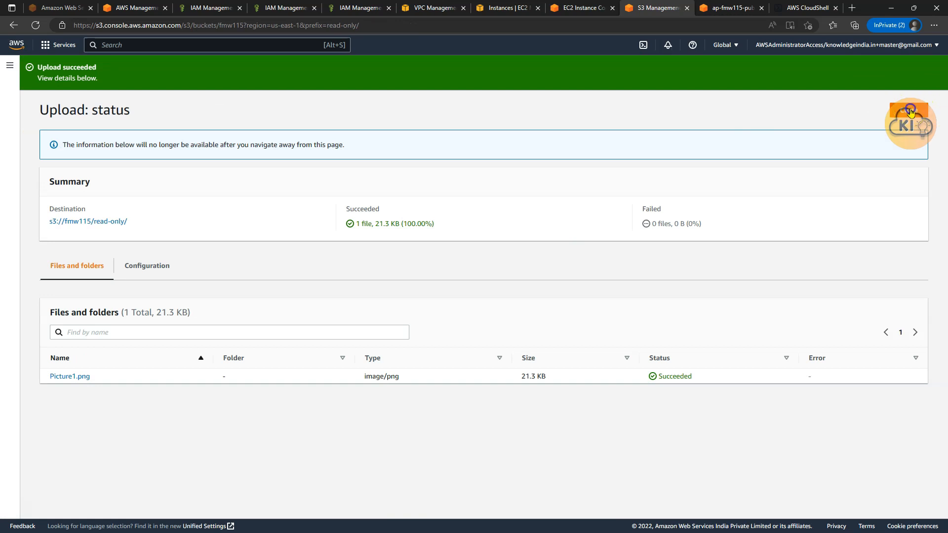
{"action": "left_click", "coordinate": [910, 110]}
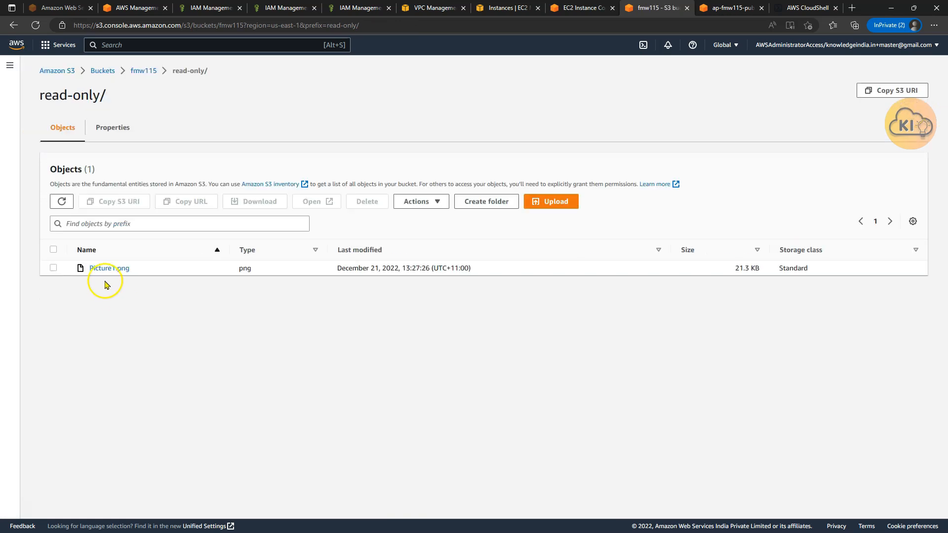
Step: Open the fmw115 bucket policy for editing and add a new statement below the existing Allow statement
{"action": "left_click", "coordinate": [142, 70]}
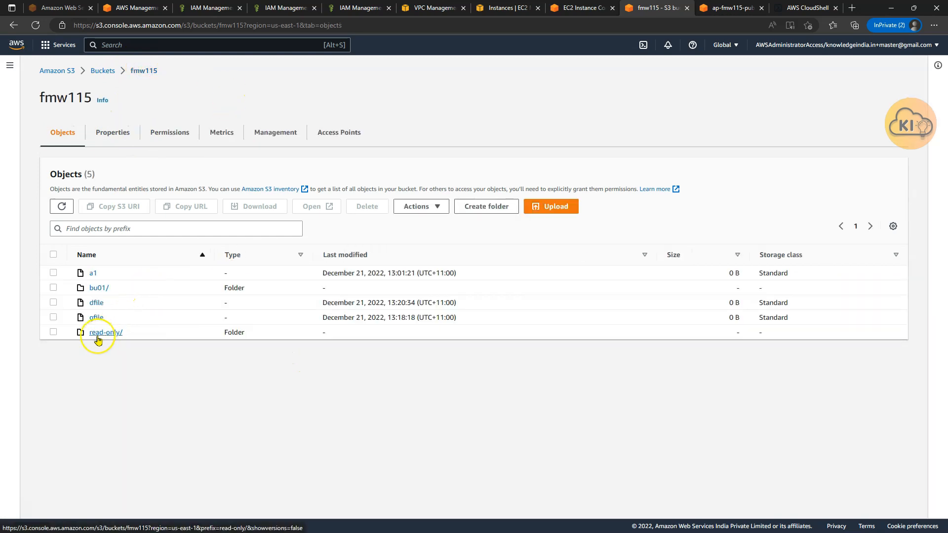
{"action": "left_click", "coordinate": [168, 132]}
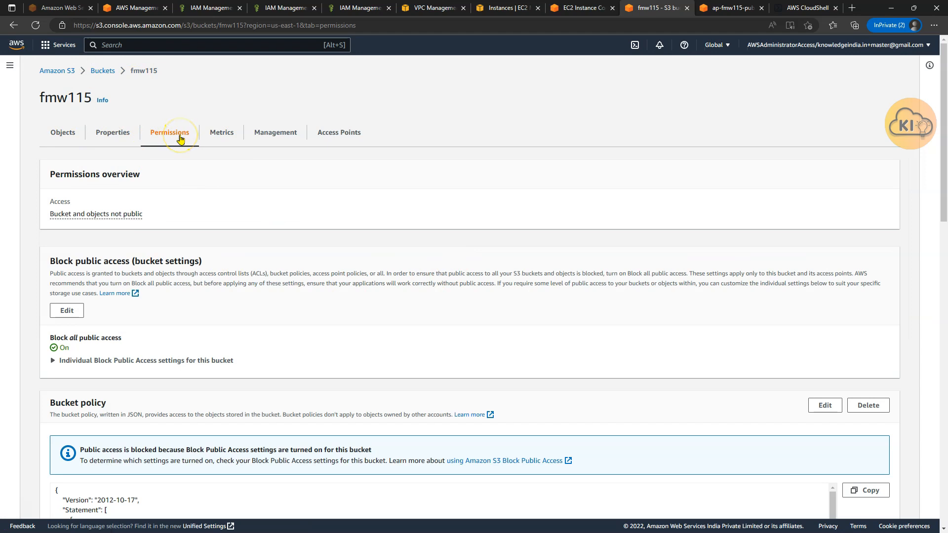
{"action": "scroll", "coordinate": [181, 139], "scroll_direction": "down", "scroll_amount": 5}
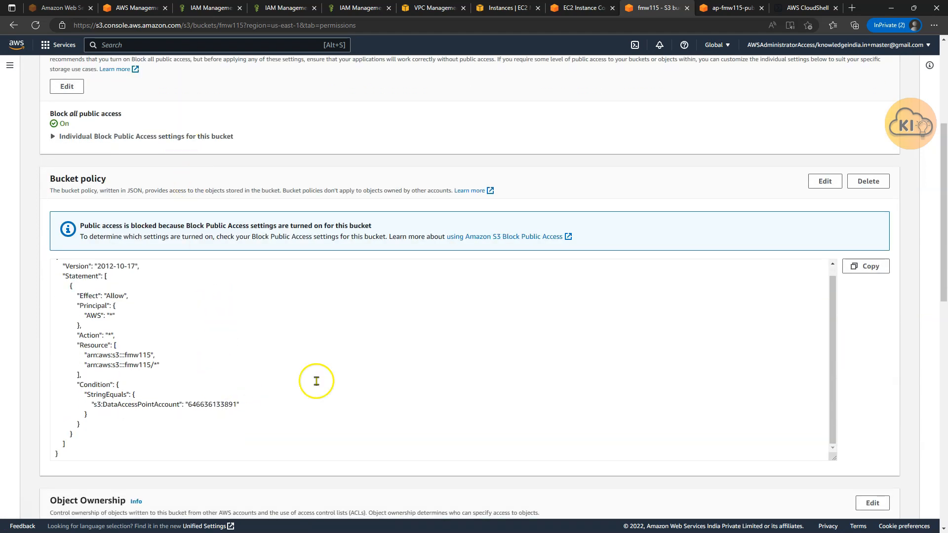
{"action": "left_click", "coordinate": [827, 183]}
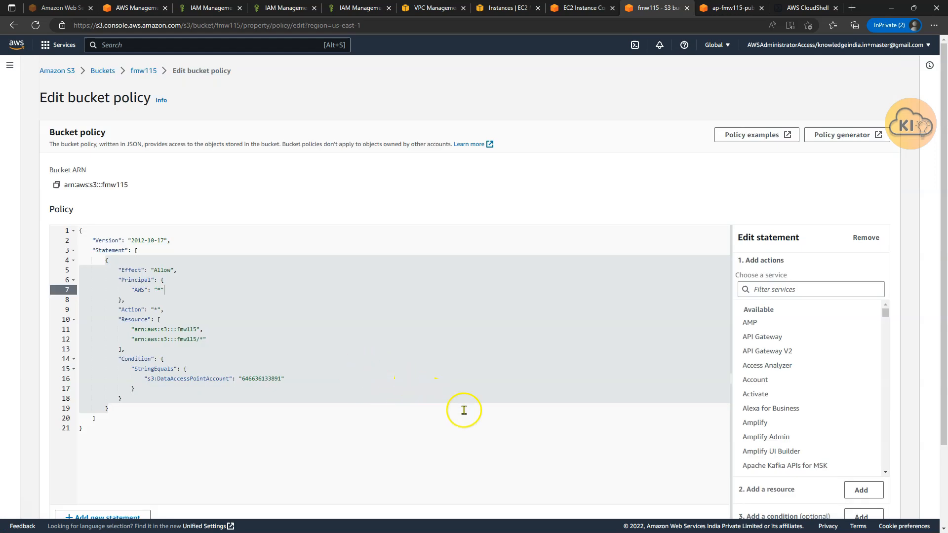
{"action": "scroll", "coordinate": [859, 499], "scroll_direction": "down", "scroll_amount": 2}
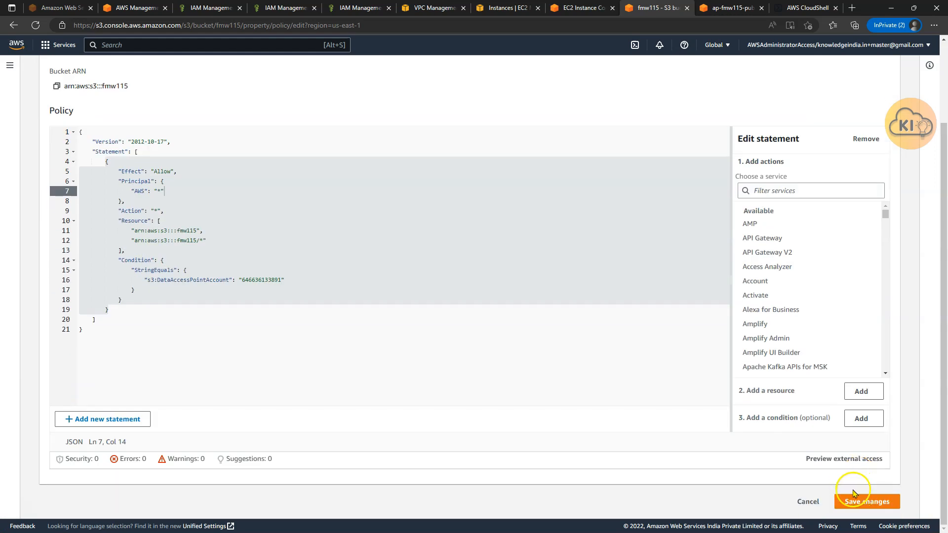
{"action": "left_click", "coordinate": [111, 420]}
{"action": "left_click", "coordinate": [151, 329]}
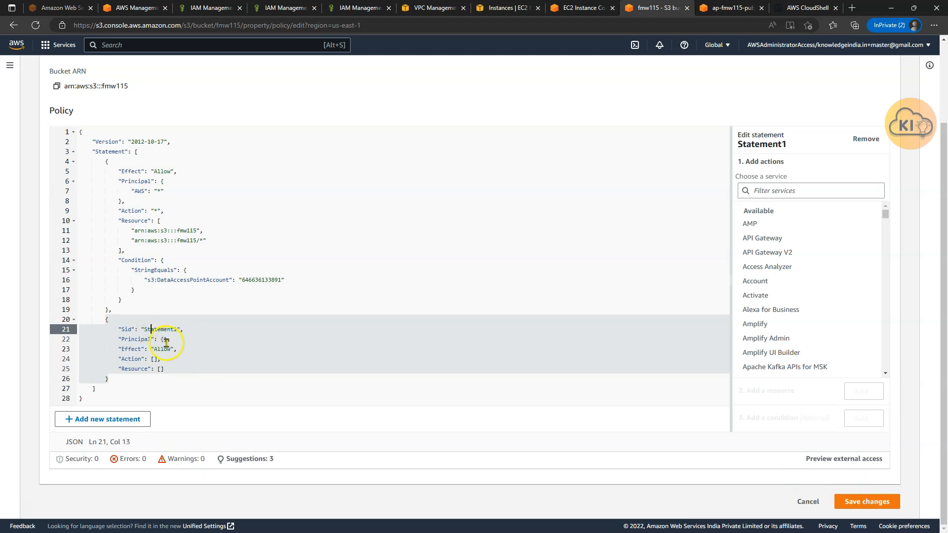
Step: Set the new bucket policy statement's principal to {"AWS":"*"}
{"action": "left_click", "coordinate": [163, 340]}
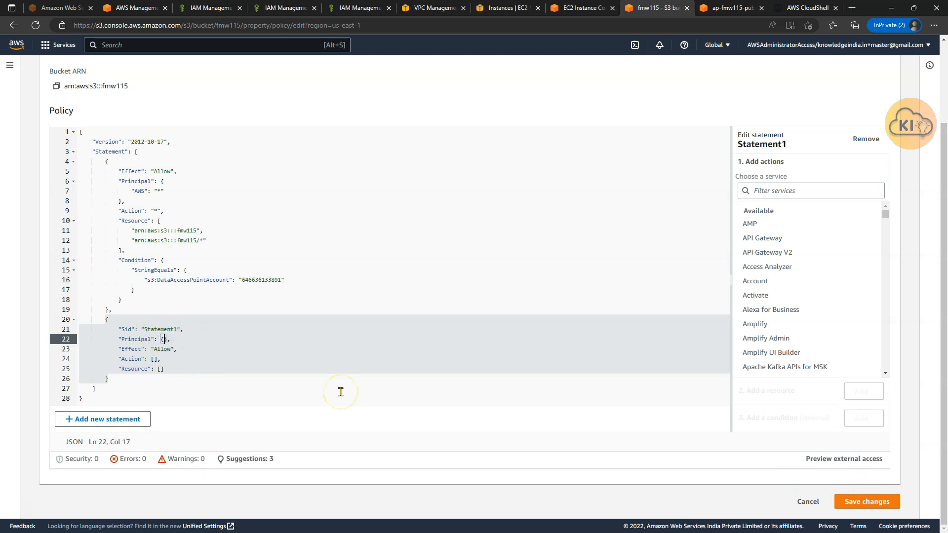
{"action": "type", "text": "\""}
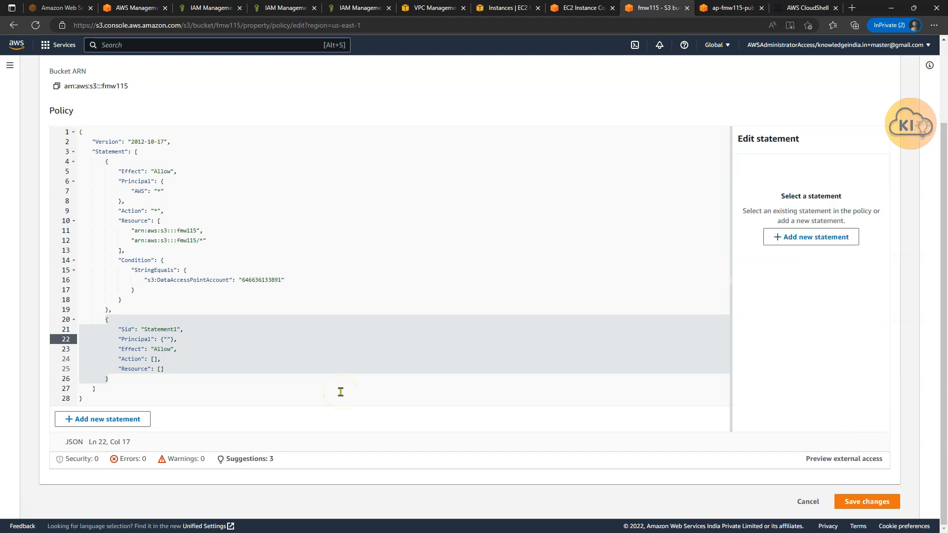
{"action": "type", "text": "AWS\":"}
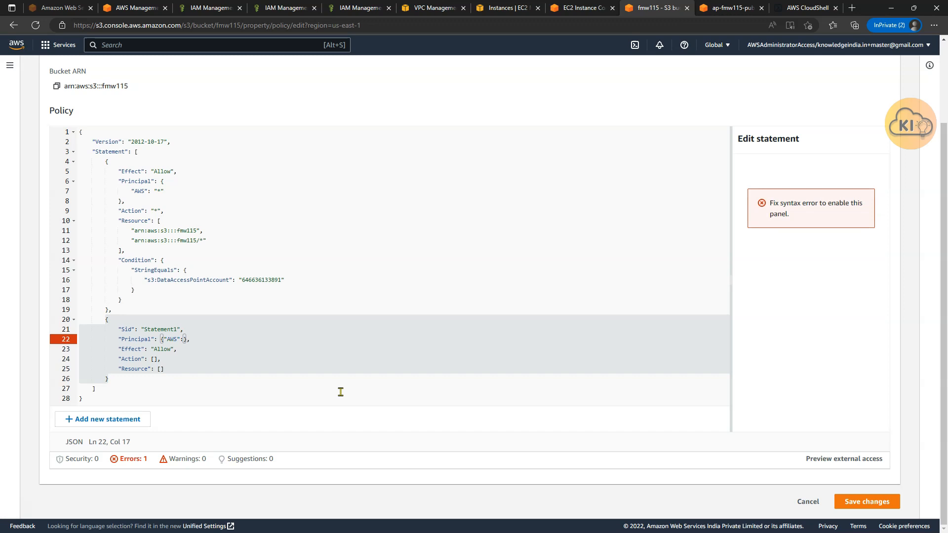
{"action": "type", "text": "\"*"}
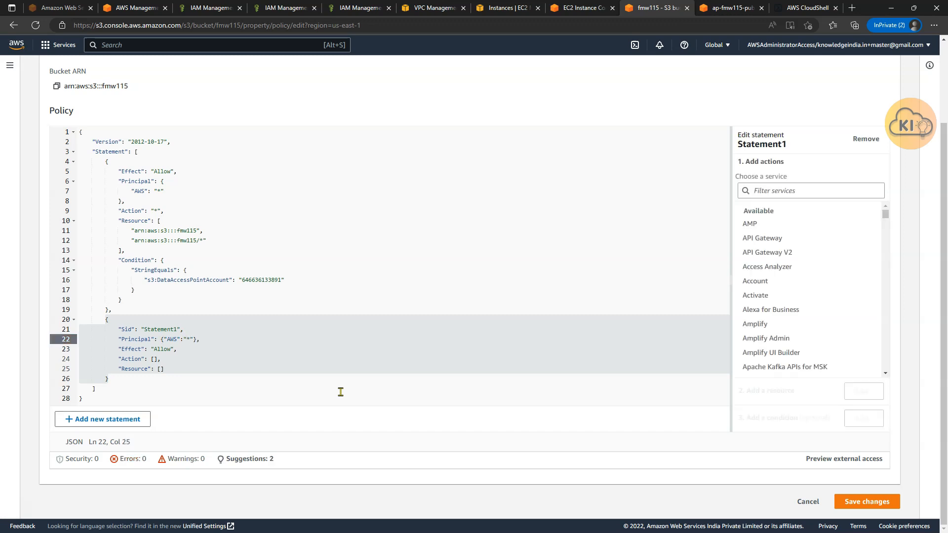
Step: Set the new bucket policy statement's effect to Deny and its action to s3:DeleteObject
{"action": "key", "text": "Down"}
{"action": "key", "text": "Left"}
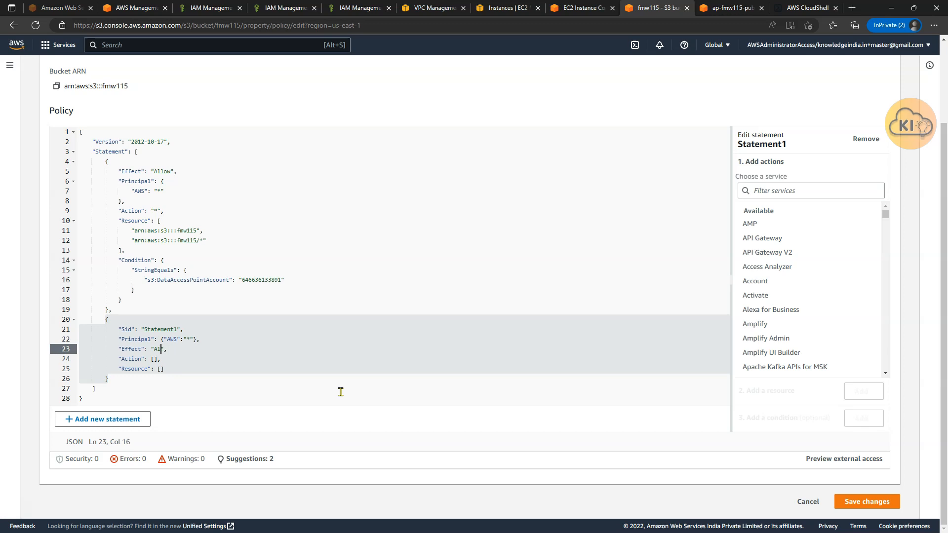
{"action": "type", "text": "Deny"}
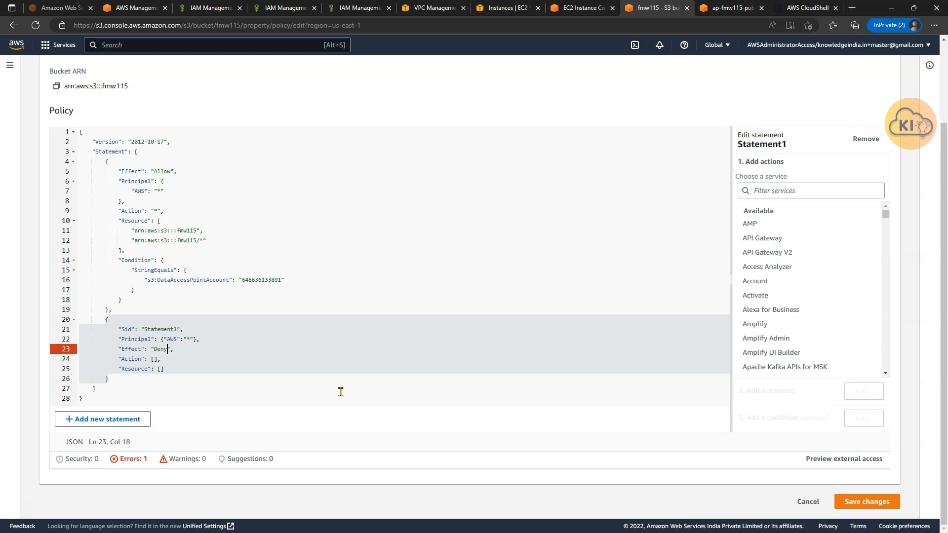
{"action": "key", "text": "Down"}
{"action": "type", "text": "\"s3:"}
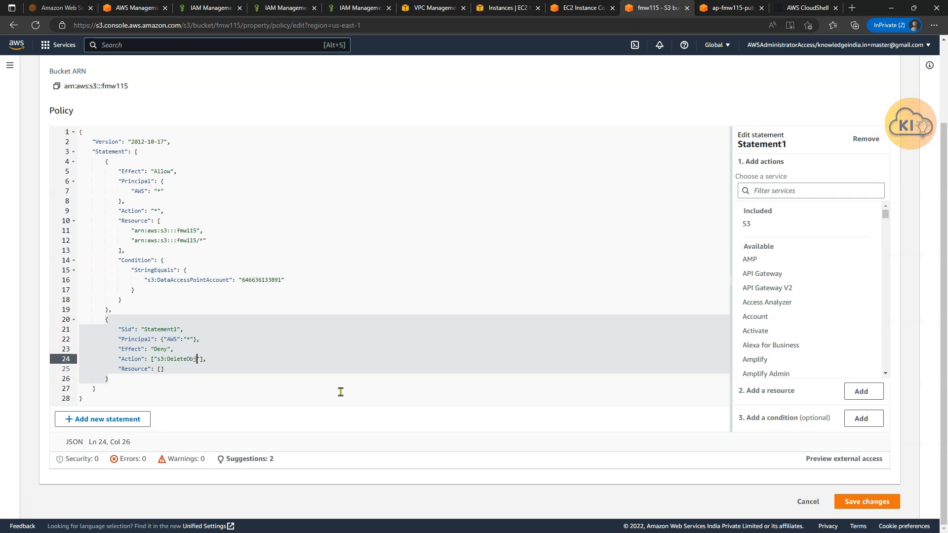
{"action": "key", "text": "Down"}
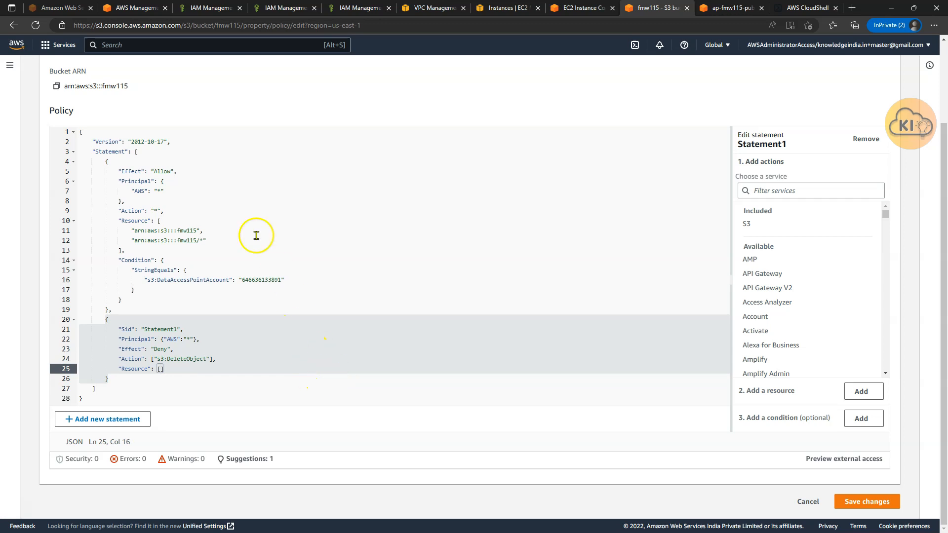
Step: Set the Deny statement's resource to arn:aws:s3:::fmw115/read-only/*, based on the first statement's object ARN, and save the bucket policy
{"action": "left_click", "coordinate": [133, 241]}
{"action": "left_click_drag", "start_coordinate": [133, 241], "coordinate": [209, 241]}
{"action": "key", "text": "ctrl+c"}
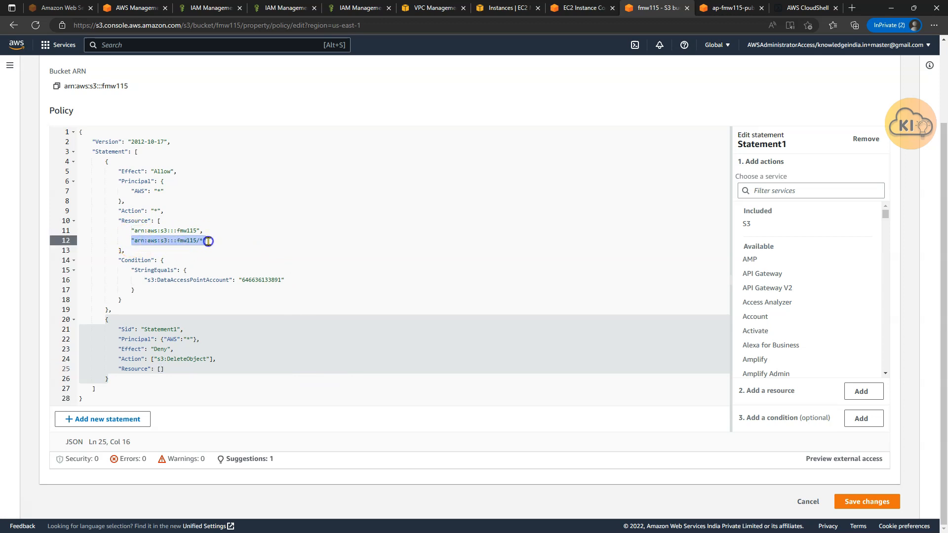
{"action": "left_click", "coordinate": [161, 369]}
{"action": "key", "text": "ctrl+v"}
{"action": "left_click", "coordinate": [230, 370]}
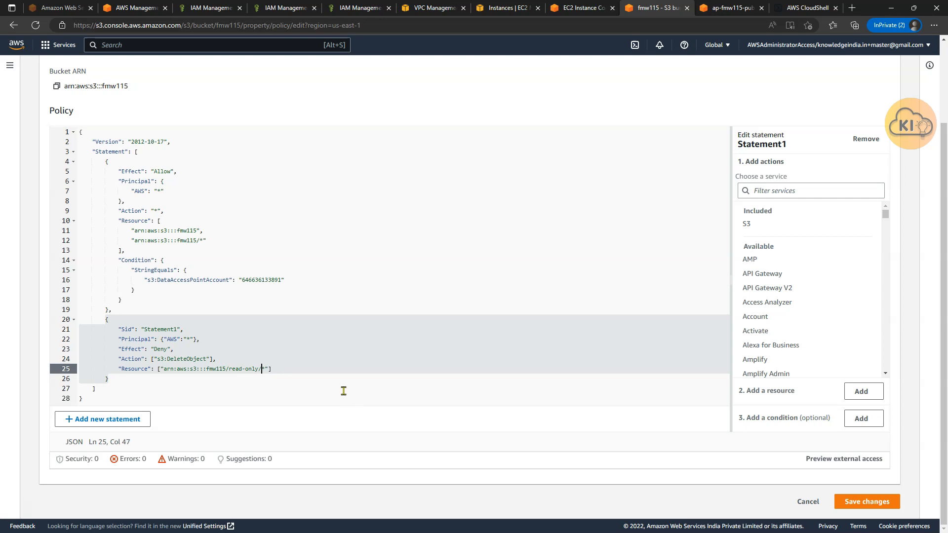
{"action": "left_click", "coordinate": [230, 370]}
{"action": "left_click", "coordinate": [223, 369]}
{"action": "left_click_drag", "start_coordinate": [258, 369], "coordinate": [241, 370]}
{"action": "left_click", "coordinate": [848, 502]}
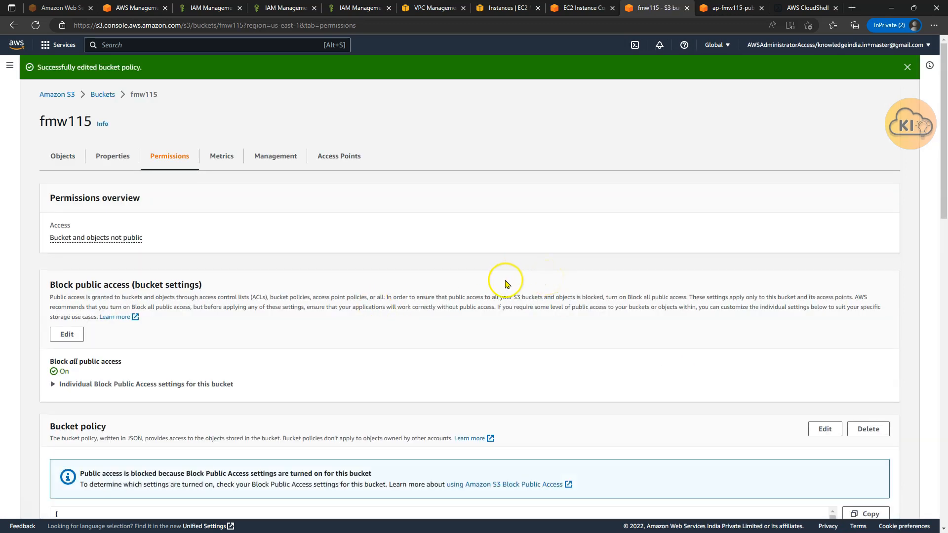
Step: Edit the ap-fmw115-public access point policy and add s3:DeleteObject to its allowed actions after s3:PutObject
{"action": "left_click", "coordinate": [732, 9]}
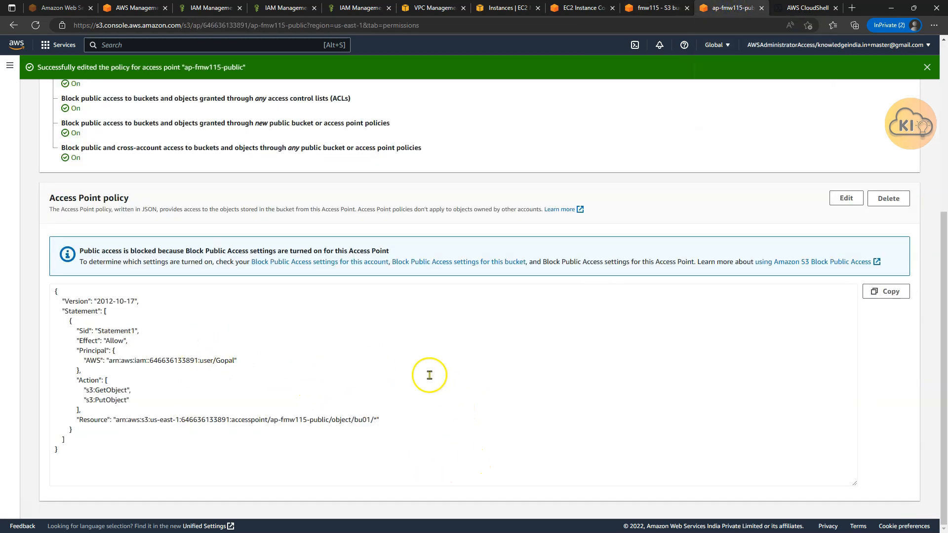
{"action": "left_click", "coordinate": [847, 200]}
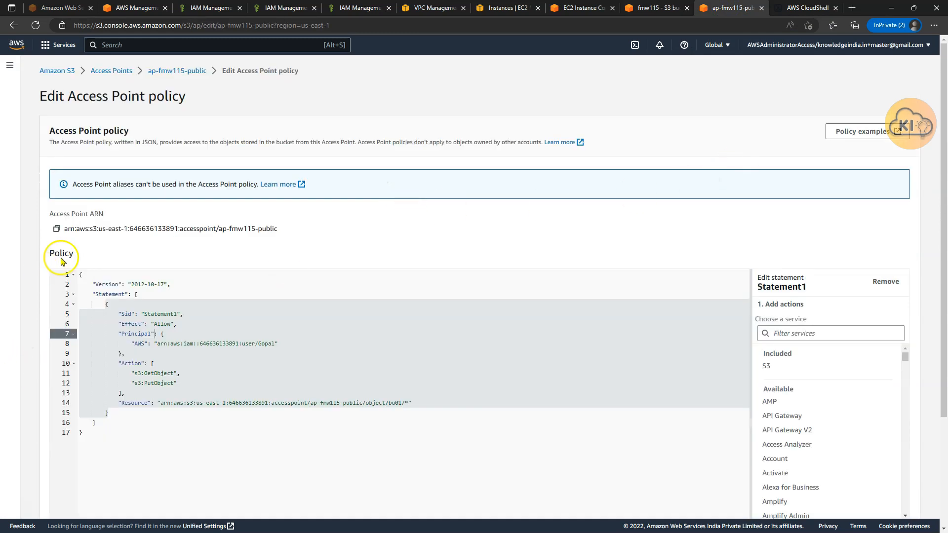
{"action": "left_click", "coordinate": [196, 380]}
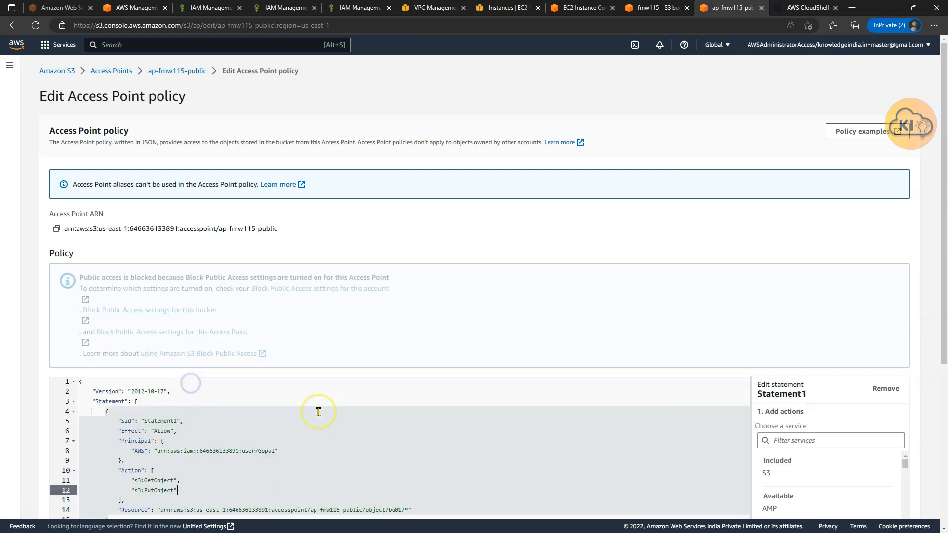
{"action": "type", "text": ","}
{"action": "key", "text": "Return"}
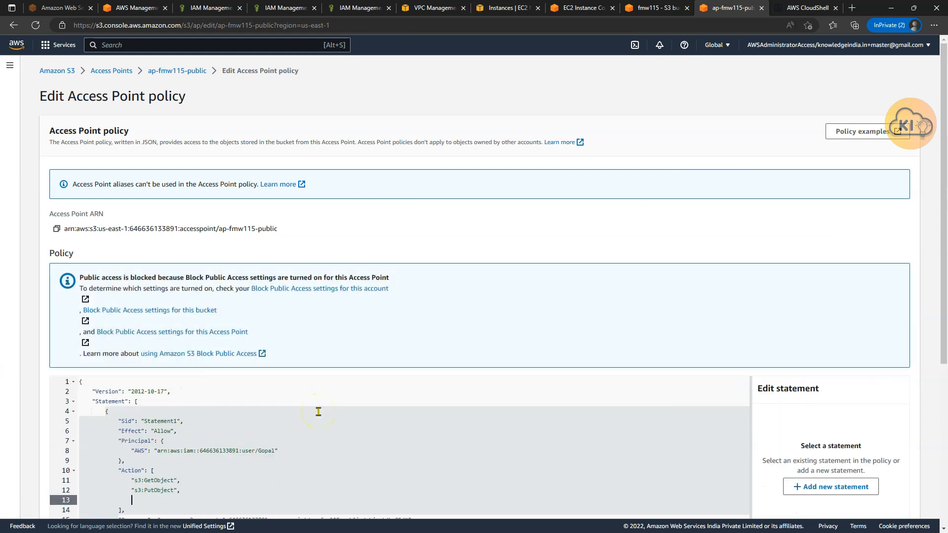
{"action": "type", "text": "\""}
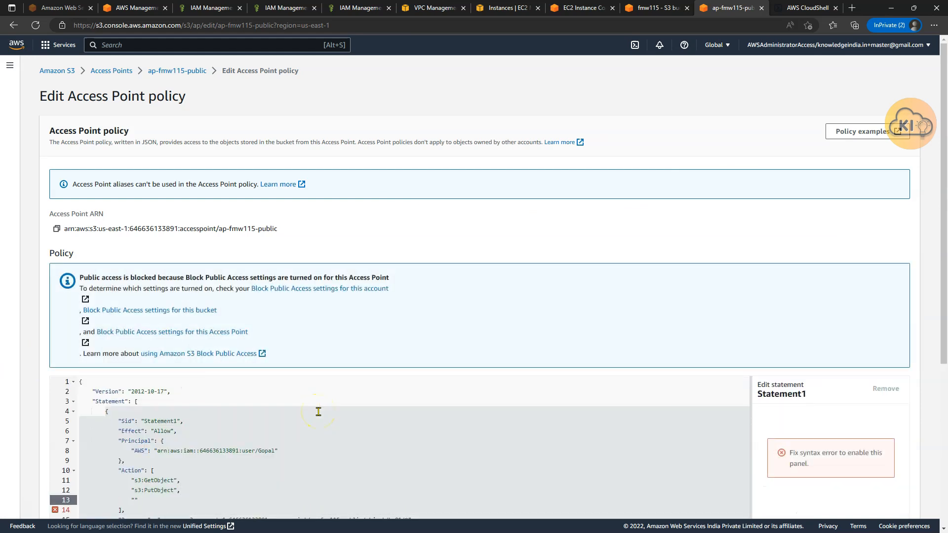
{"action": "type", "text": "s3:DeleteObject"}
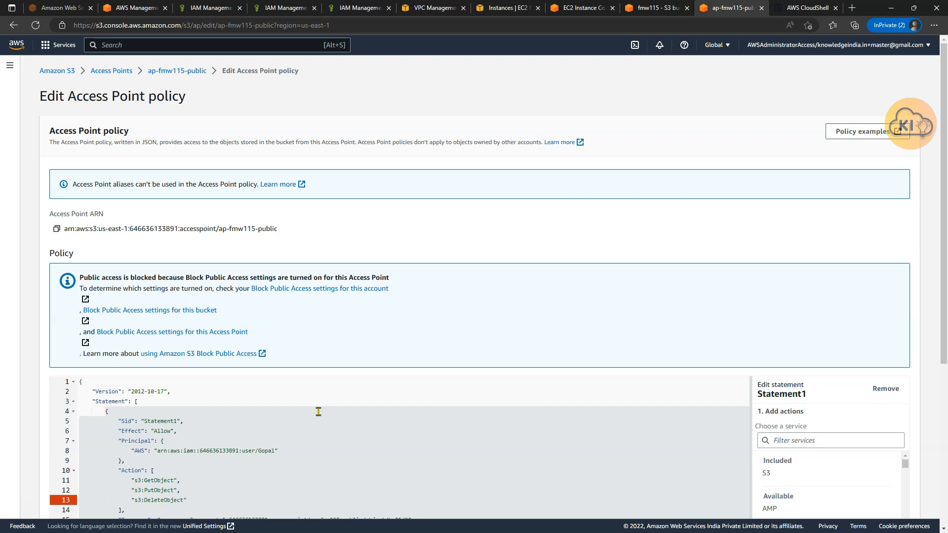
Step: Remove the bu01/ prefix from the access point policy's resource so it ends in object/*, and save the policy
{"action": "scroll", "coordinate": [318, 412], "scroll_direction": "down", "scroll_amount": 5}
{"action": "left_click", "coordinate": [205, 286]}
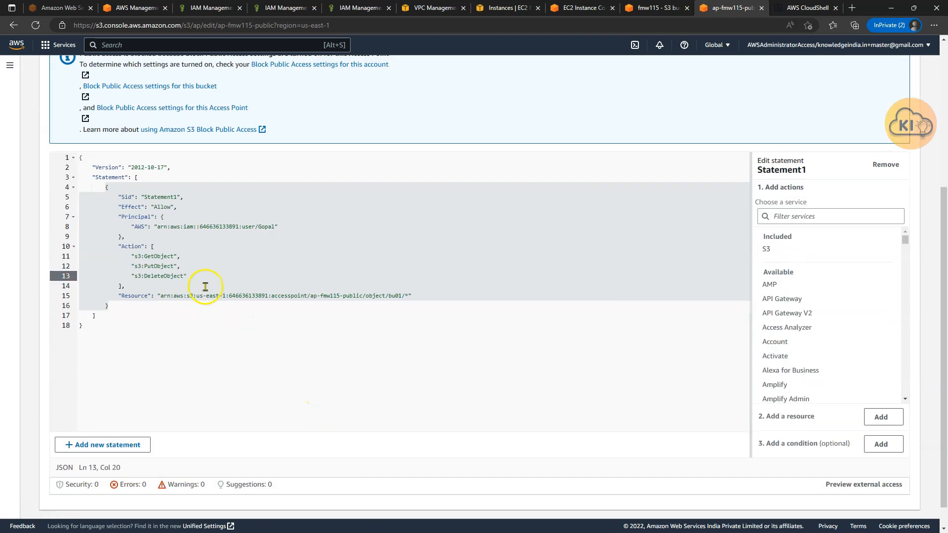
{"action": "left_click", "coordinate": [218, 278]}
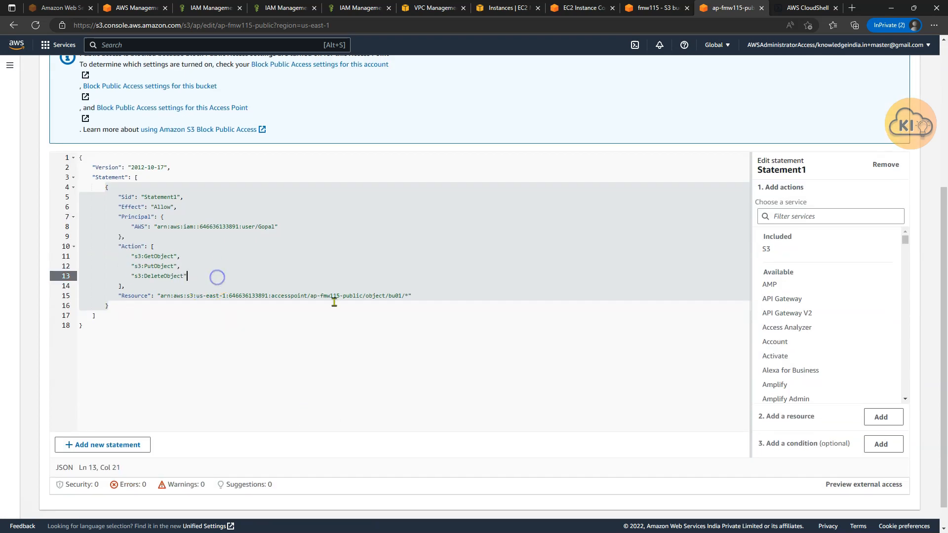
{"action": "double_click", "coordinate": [395, 295]}
{"action": "key", "text": "BackSpace"}
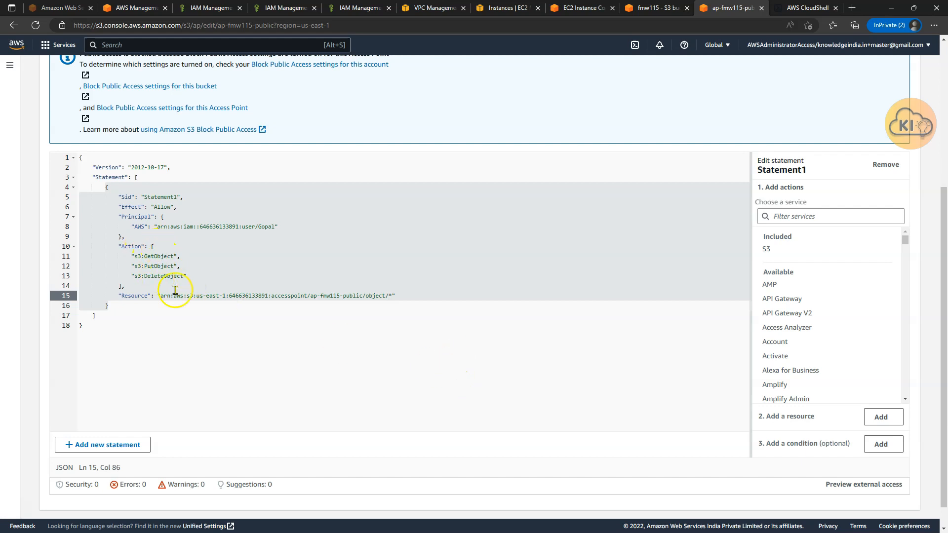
{"action": "scroll", "coordinate": [529, 376], "scroll_direction": "down", "scroll_amount": 1}
{"action": "left_click", "coordinate": [903, 503]}
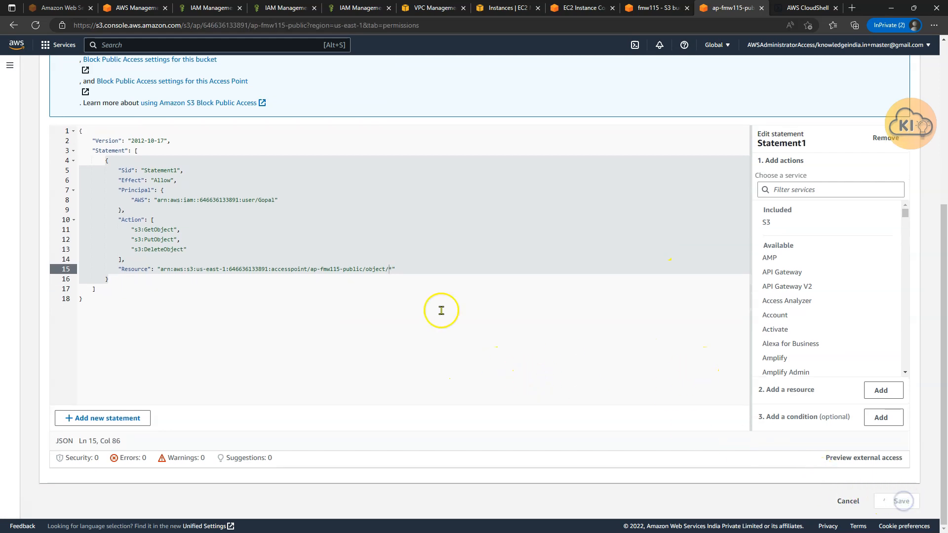
{"action": "scroll", "coordinate": [434, 313], "scroll_direction": "down", "scroll_amount": 5}
{"action": "scroll", "coordinate": [395, 321], "scroll_direction": "up", "scroll_amount": 5}
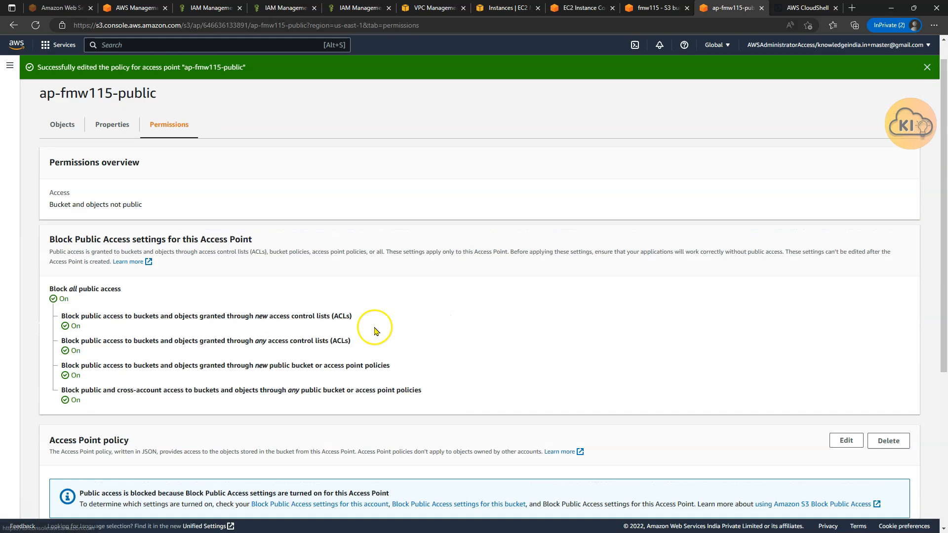
Step: Review the allowed actions and resource in the saved ap-fmw115-public access point policy
{"action": "scroll", "coordinate": [188, 113], "scroll_direction": "down", "scroll_amount": 4}
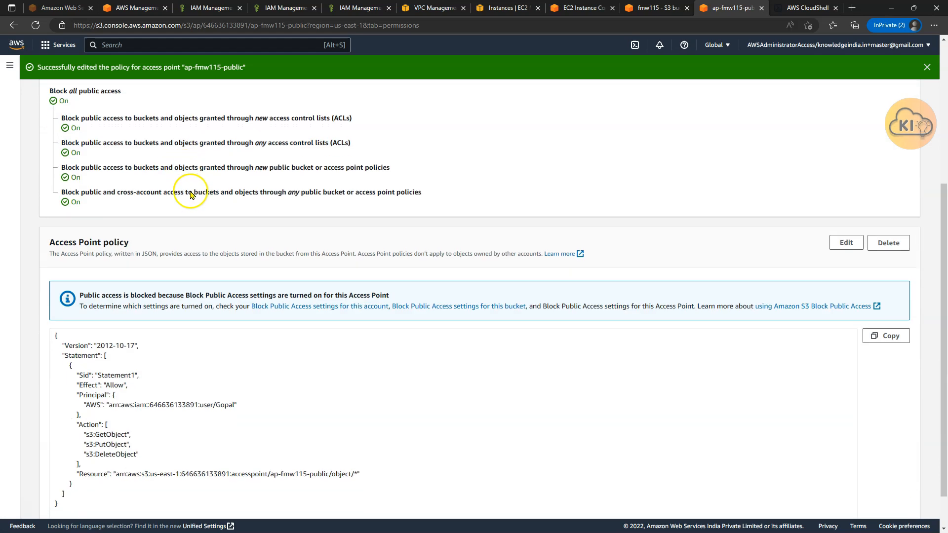
{"action": "scroll", "coordinate": [159, 245], "scroll_direction": "down", "scroll_amount": 1}
{"action": "left_click_drag", "start_coordinate": [84, 390], "coordinate": [148, 412]}
{"action": "left_click", "coordinate": [121, 423]}
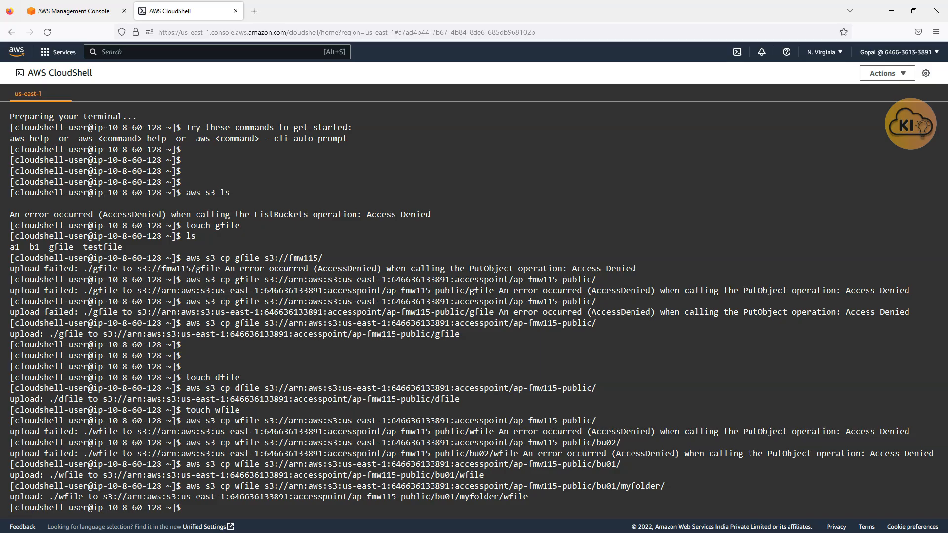
Step: Switch to the IAM user's CloudShell, restore its window to a smaller size, and clear the terminal
{"action": "double_click", "coordinate": [651, 11]}
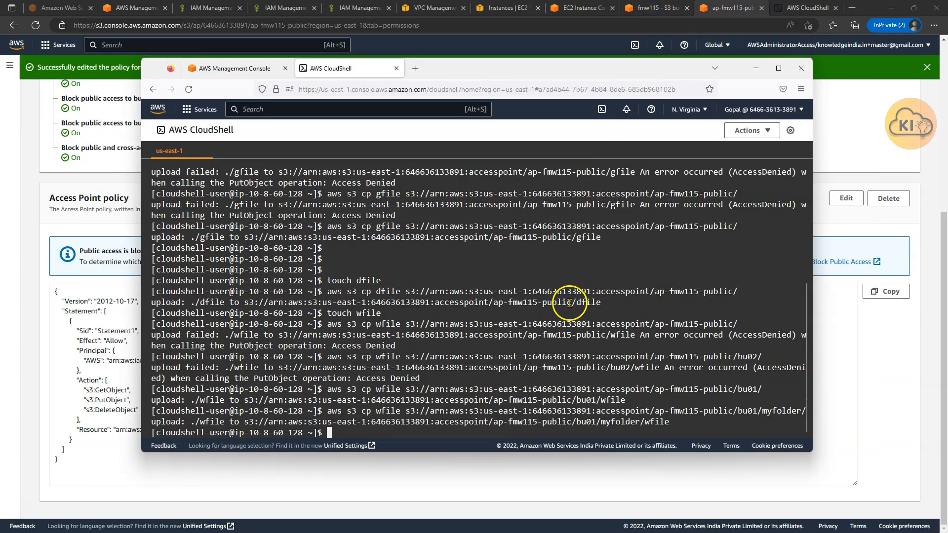
{"action": "key", "text": "Return"}
{"action": "key", "text": "Return"}
{"action": "key", "text": "Return"}
{"action": "key", "text": "Return"}
{"action": "key", "text": "Return"}
{"action": "type", "text": "clear"}
{"action": "key", "text": "Return"}
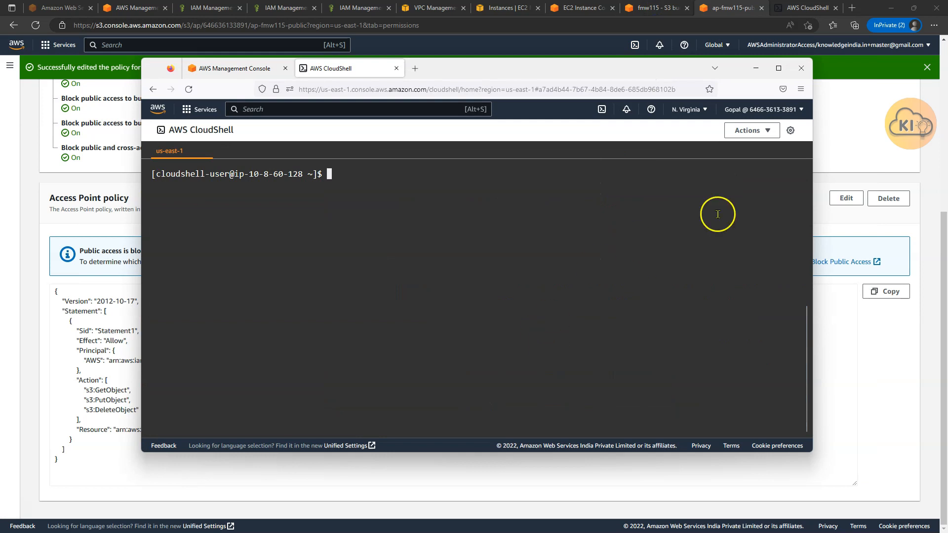
{"action": "left_click_drag", "start_coordinate": [632, 74], "coordinate": [705, 82]}
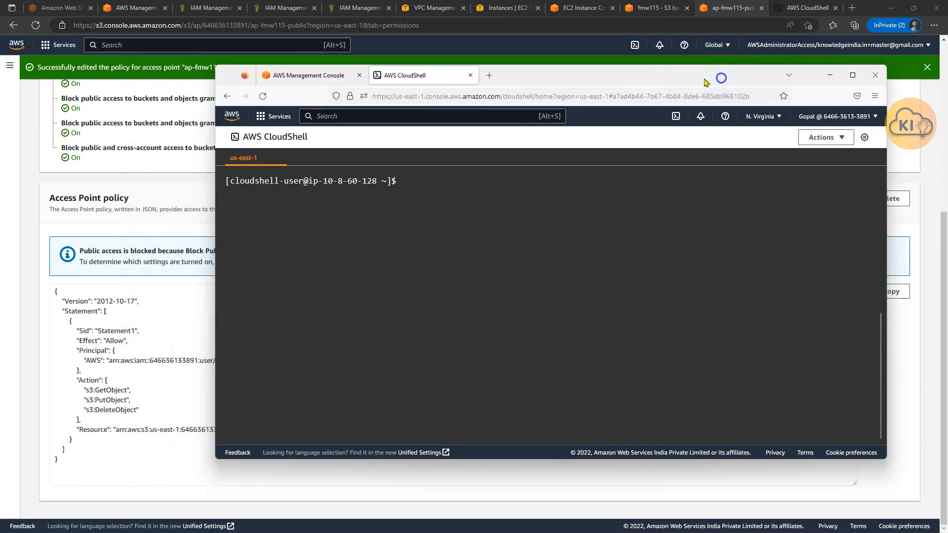
Step: Check the root objects of the fmw115 bucket and begin an aws s3 rm command in the user's CloudShell
{"action": "left_click", "coordinate": [623, 9]}
{"action": "left_click", "coordinate": [62, 161]}
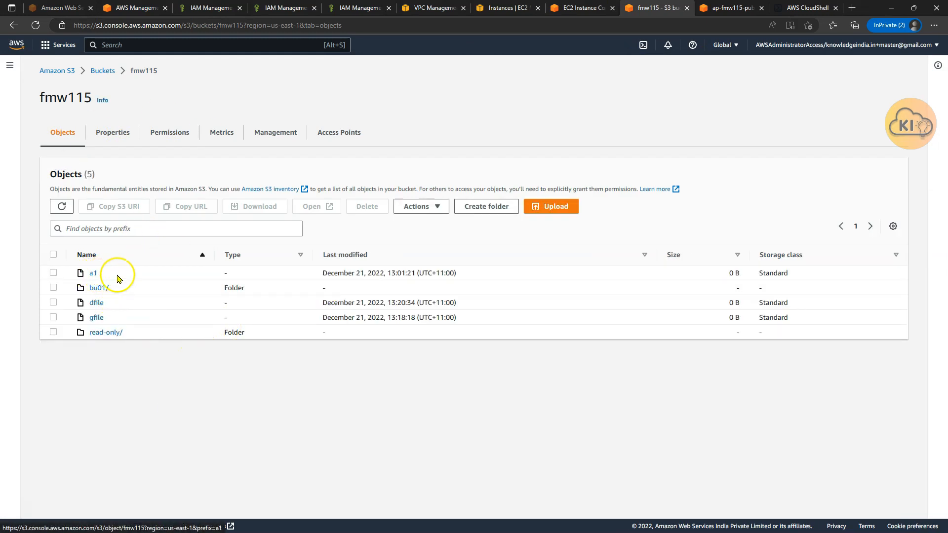
{"action": "key", "text": "alt+Tab"}
{"action": "type", "text": "aws s3 rm"}
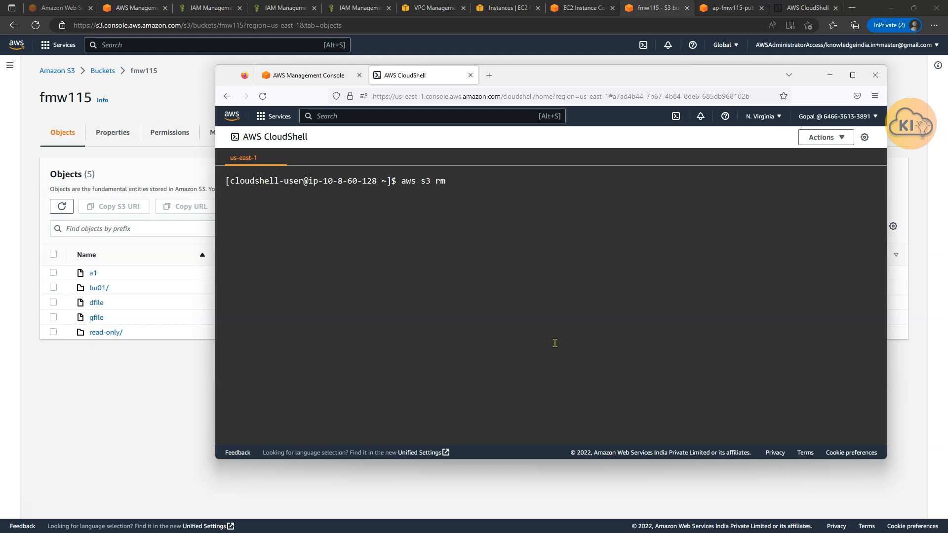
Step: Copy the ap-fmw115-public access point's ARN and append it to the rm command as an s3:// URI
{"action": "left_click", "coordinate": [738, 8]}
{"action": "scroll", "coordinate": [200, 136], "scroll_direction": "up", "scroll_amount": 6}
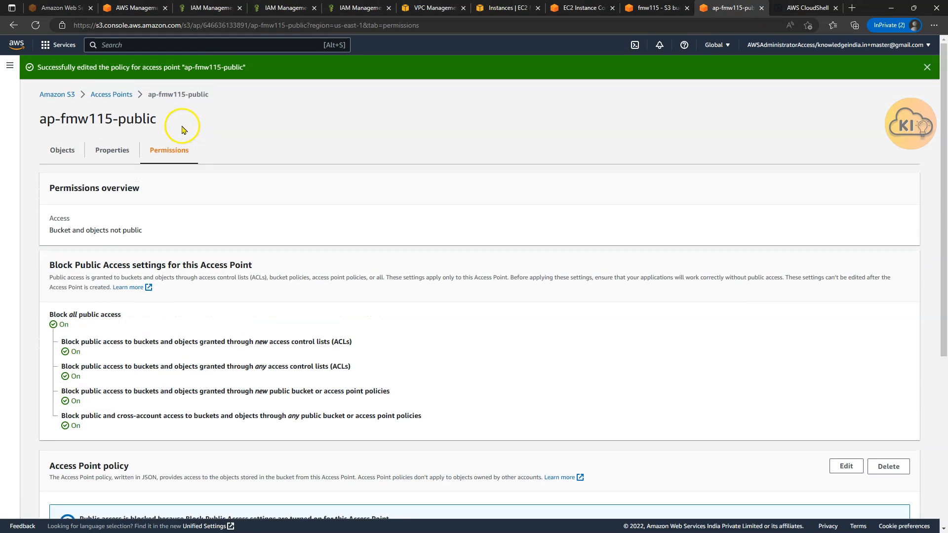
{"action": "left_click", "coordinate": [106, 147]}
{"action": "left_click", "coordinate": [494, 218]}
{"action": "left_click", "coordinate": [652, 8]}
{"action": "key", "text": "alt+Tab"}
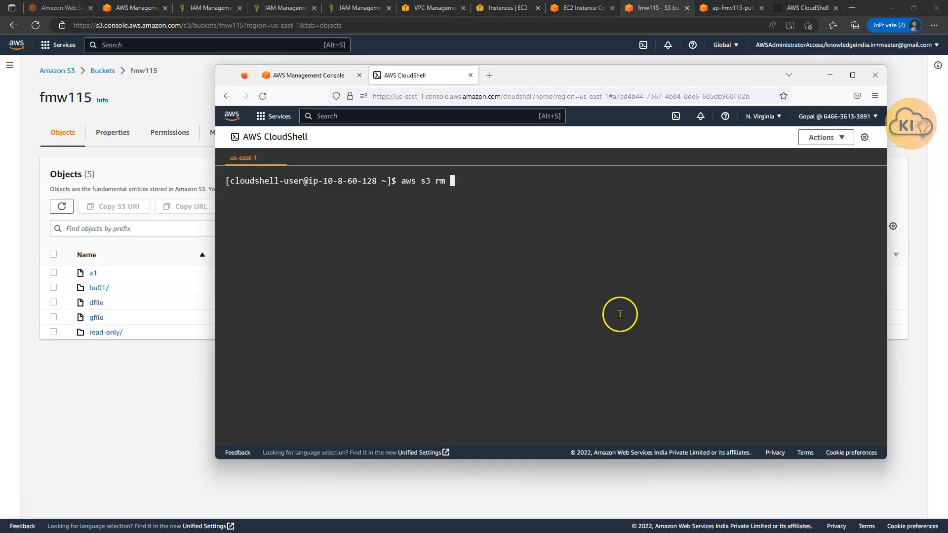
{"action": "key", "text": "ctrl+v"}
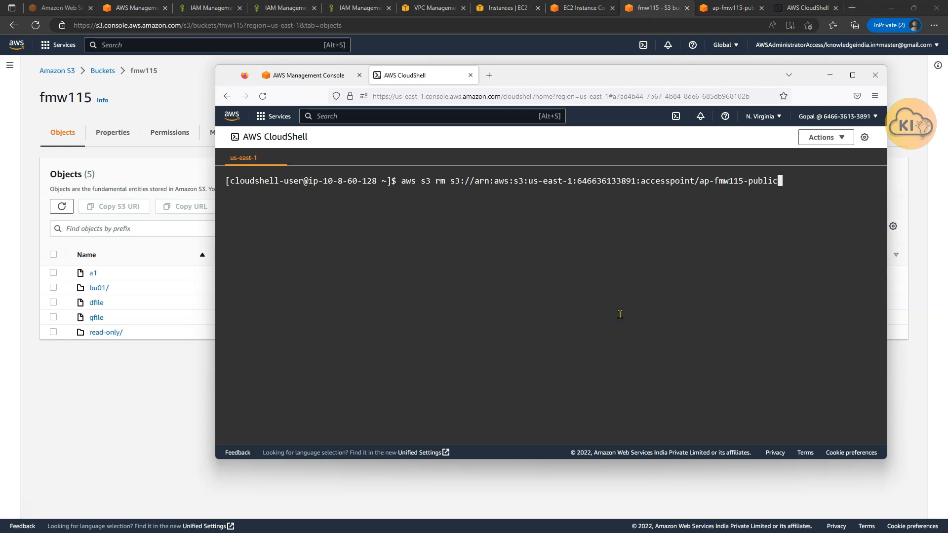
Step: Complete the URI with /a1, run the command to delete that object, and refresh the fmw115 object list
{"action": "type", "text": "/"}
{"action": "type", "text": "object"}
{"action": "key", "text": "BackSpace"}
{"action": "key", "text": "BackSpace"}
{"action": "key", "text": "BackSpace"}
{"action": "key", "text": "BackSpace"}
{"action": "key", "text": "BackSpace"}
{"action": "key", "text": "BackSpace"}
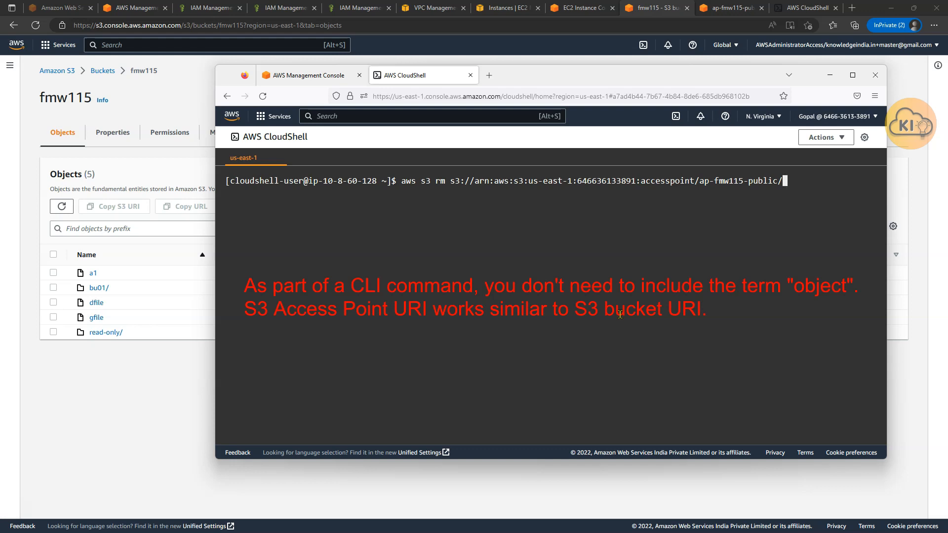
{"action": "type", "text": "a1"}
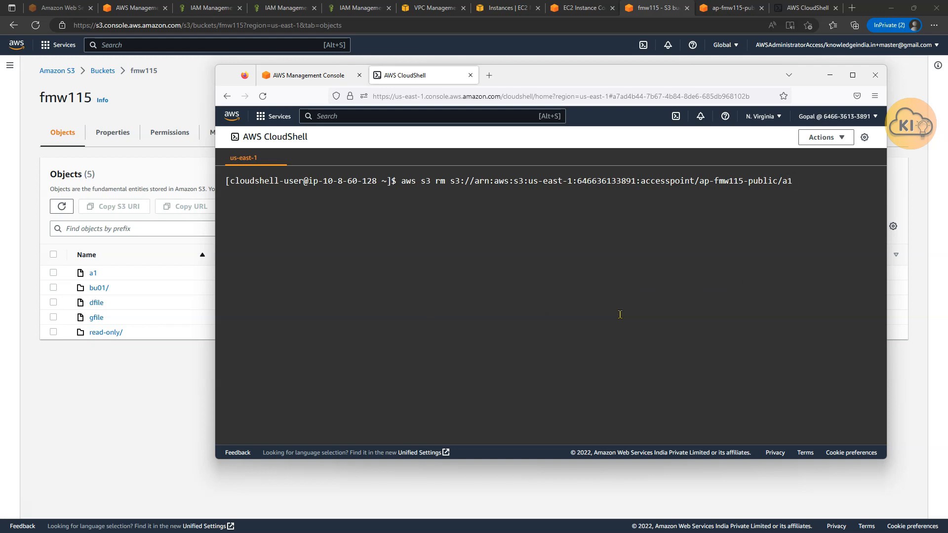
{"action": "key", "text": "Return"}
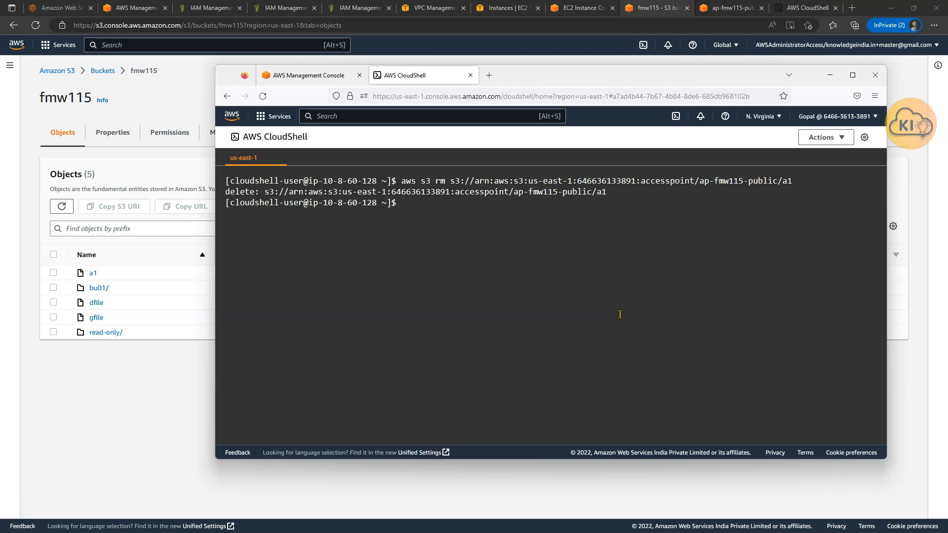
{"action": "left_click", "coordinate": [146, 404]}
{"action": "left_click", "coordinate": [61, 206]}
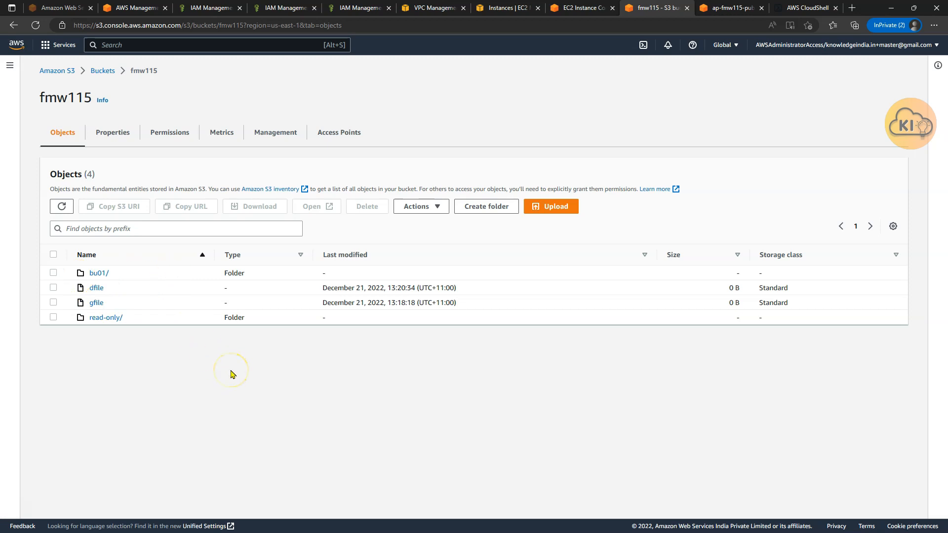
Step: Delete dfile through the ap-fmw115-public access point with aws s3 rm and refresh the bucket's object list
{"action": "key", "text": "alt+Tab"}
{"action": "key", "text": "Up"}
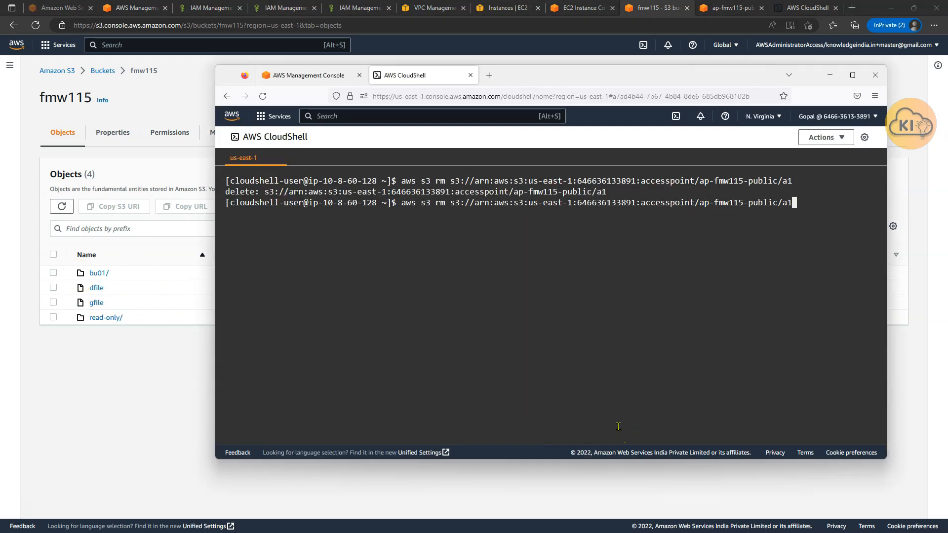
{"action": "key", "text": "BackSpace"}
{"action": "key", "text": "BackSpace"}
{"action": "type", "text": "dfile"}
{"action": "key", "text": "Return"}
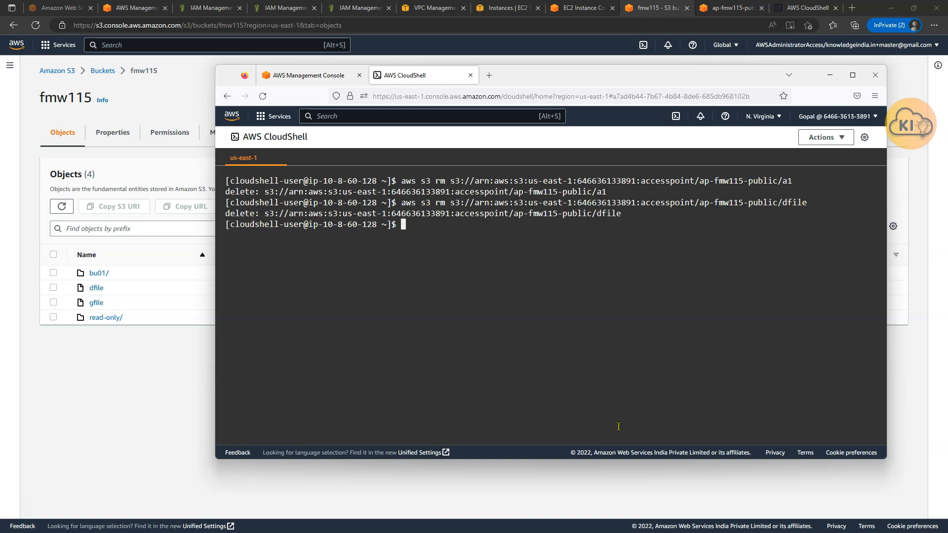
{"action": "left_click", "coordinate": [59, 210]}
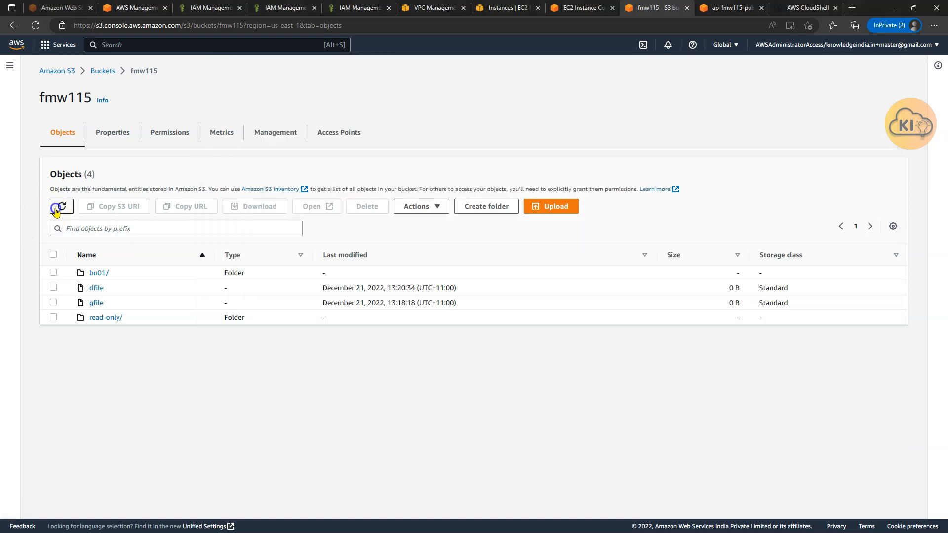
{"action": "key", "text": "alt+Tab"}
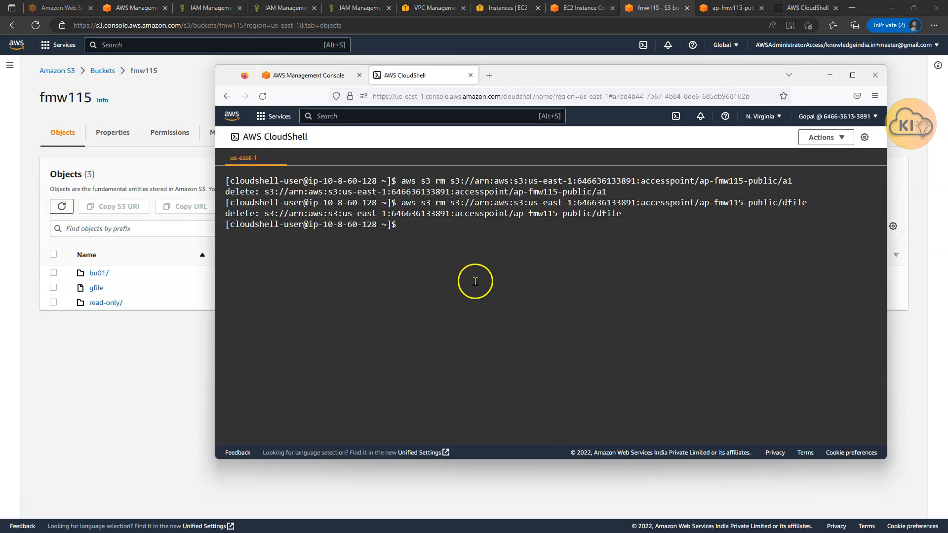
Step: Look up the file in the read-only folder and try to delete read-only/Picture1.png through the access point with aws s3 rm
{"action": "left_click", "coordinate": [107, 304]}
{"action": "left_click", "coordinate": [106, 304]}
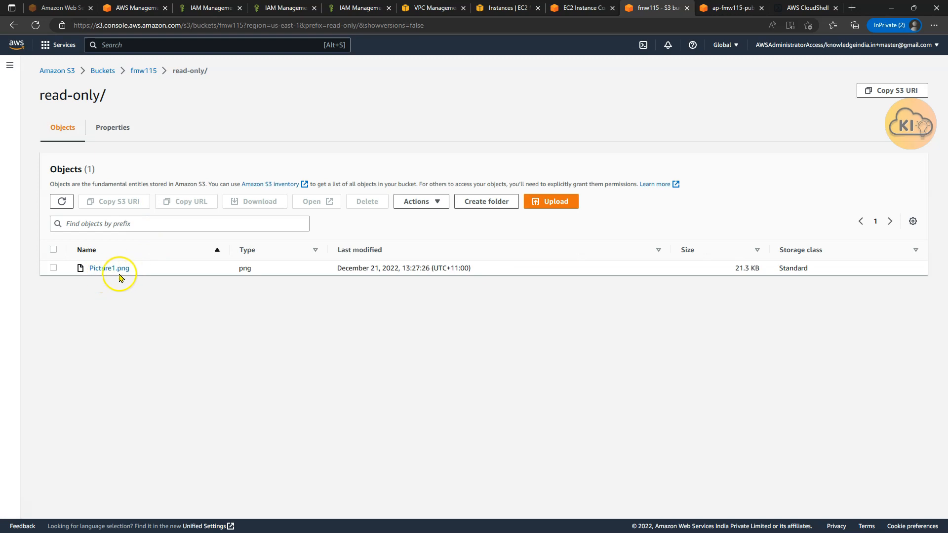
{"action": "key", "text": "alt+Tab"}
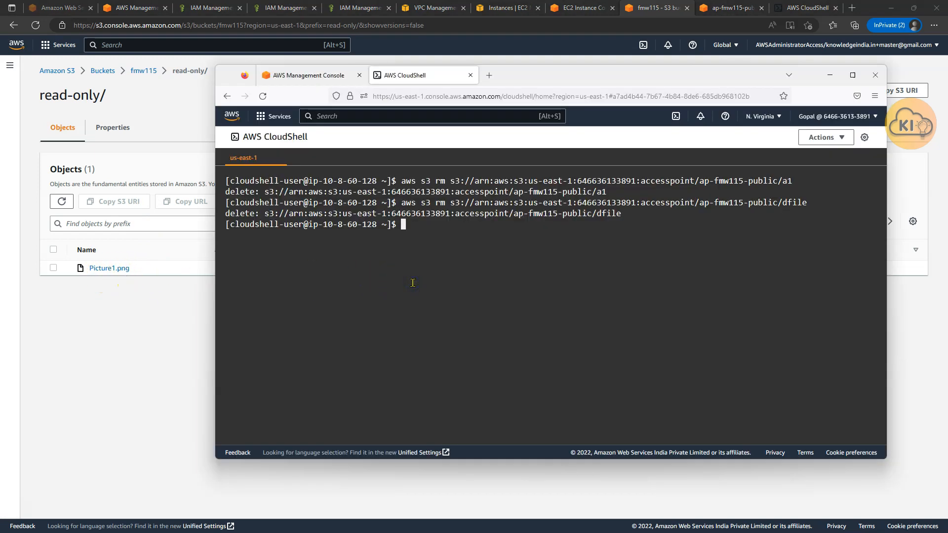
{"action": "key", "text": "Up"}
{"action": "key", "text": "BackSpace"}
{"action": "key", "text": "BackSpace"}
{"action": "key", "text": "BackSpace"}
{"action": "key", "text": "BackSpace"}
{"action": "key", "text": "BackSpace"}
{"action": "type", "text": "read-only/Picture1.png"}
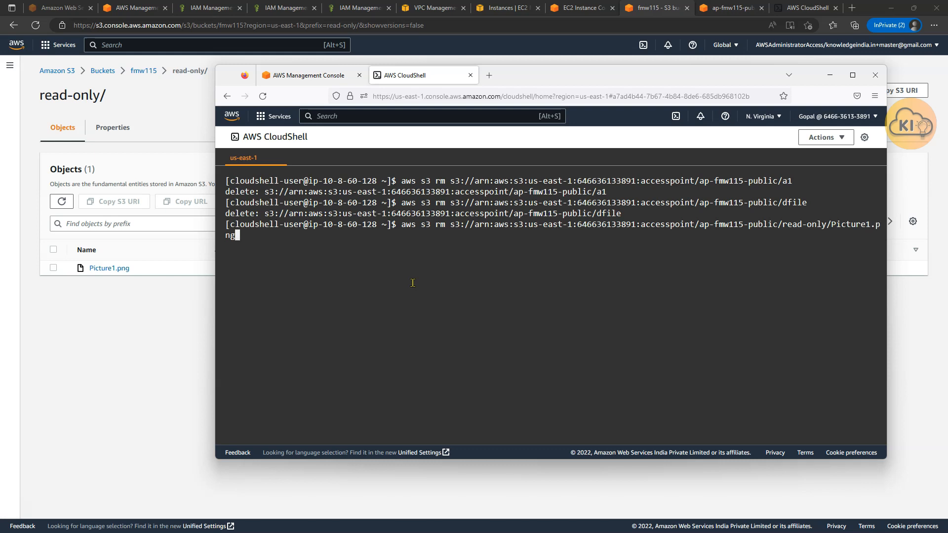
{"action": "key", "text": "Return"}
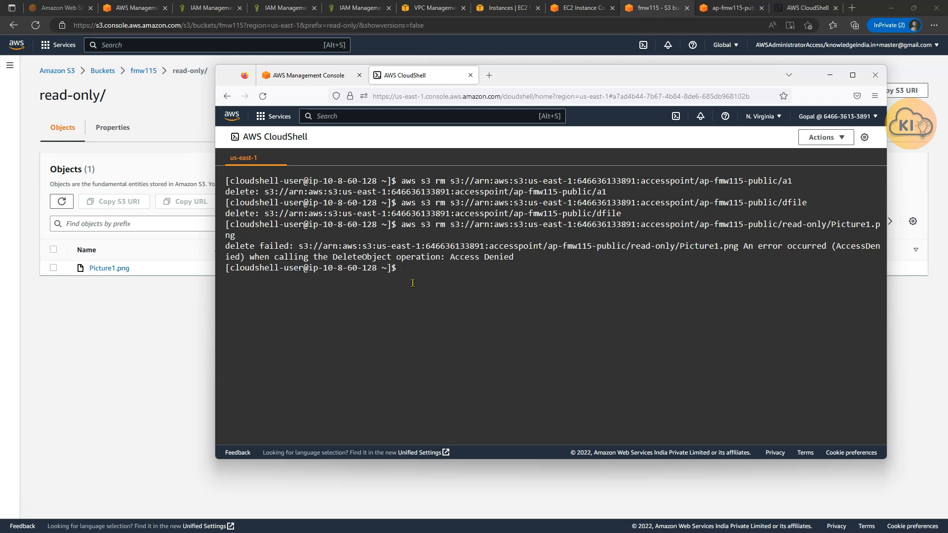
{"action": "left_click", "coordinate": [401, 274]}
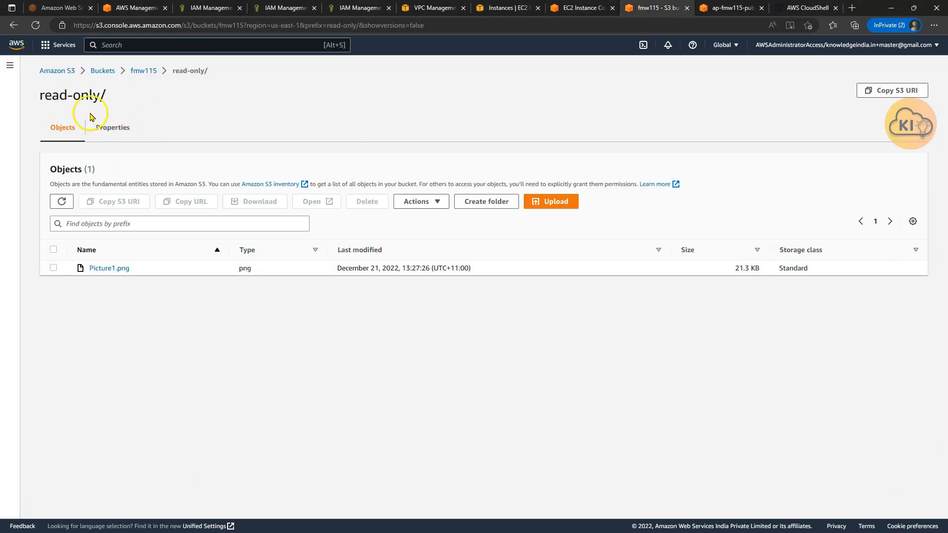
Step: Examine the fmw115 bucket policy, especially the principal, action and resource of its Deny statement
{"action": "left_click", "coordinate": [146, 71]}
{"action": "left_click", "coordinate": [160, 141]}
{"action": "scroll", "coordinate": [451, 303], "scroll_direction": "down", "scroll_amount": 10}
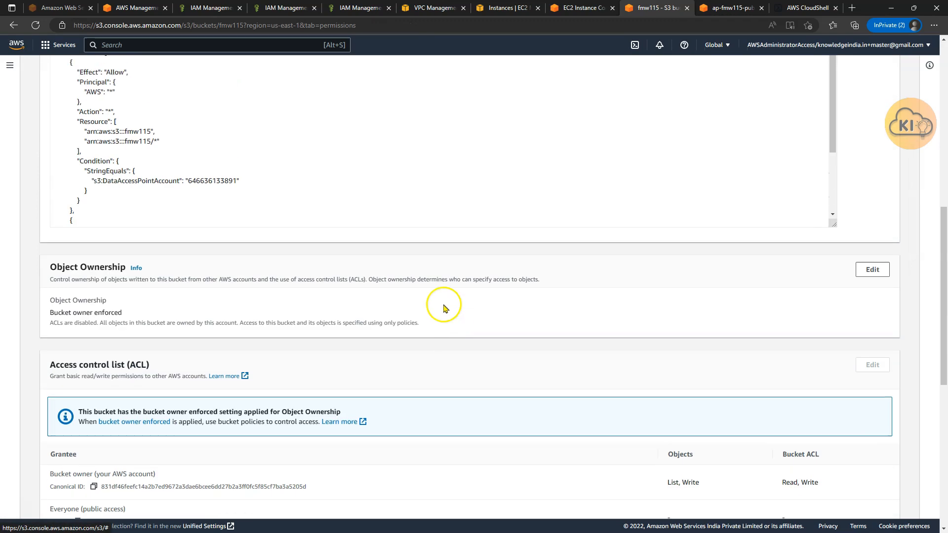
{"action": "scroll", "coordinate": [218, 276], "scroll_direction": "up", "scroll_amount": 3}
{"action": "scroll", "coordinate": [140, 296], "scroll_direction": "down", "scroll_amount": 3}
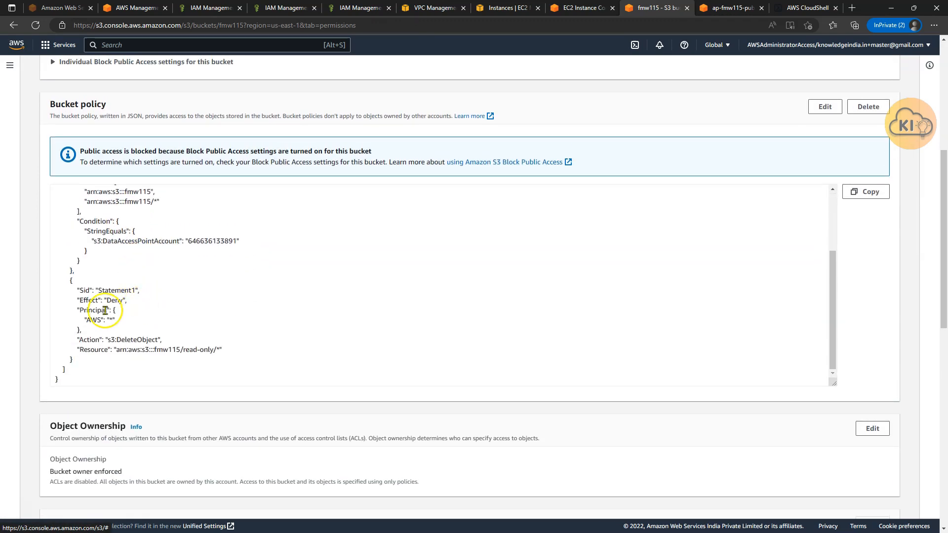
{"action": "left_click_drag", "start_coordinate": [84, 320], "coordinate": [120, 321]}
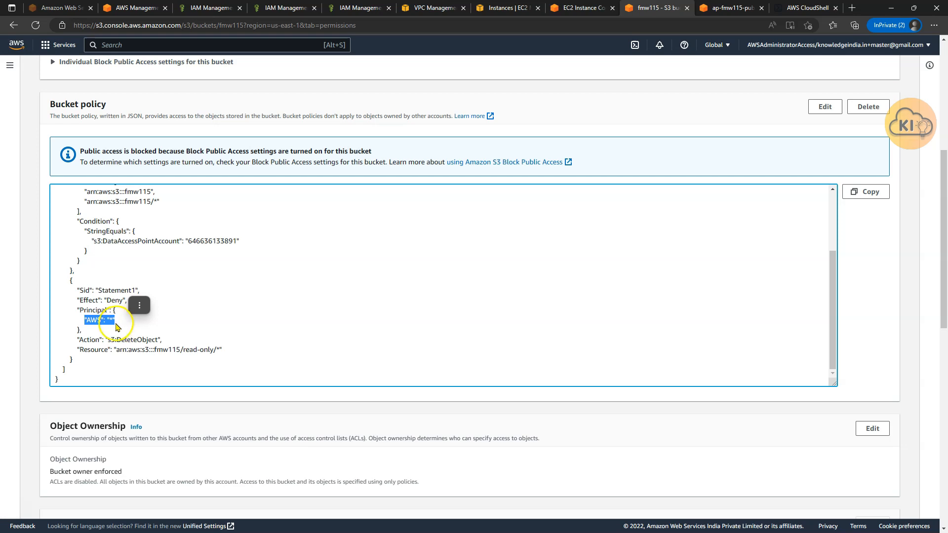
{"action": "left_click", "coordinate": [116, 324]}
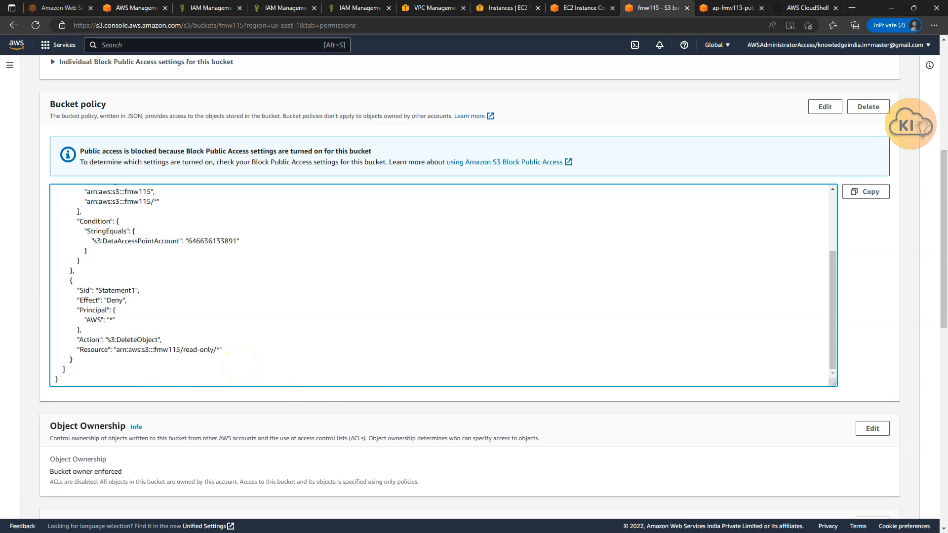
{"action": "left_click", "coordinate": [841, 242]}
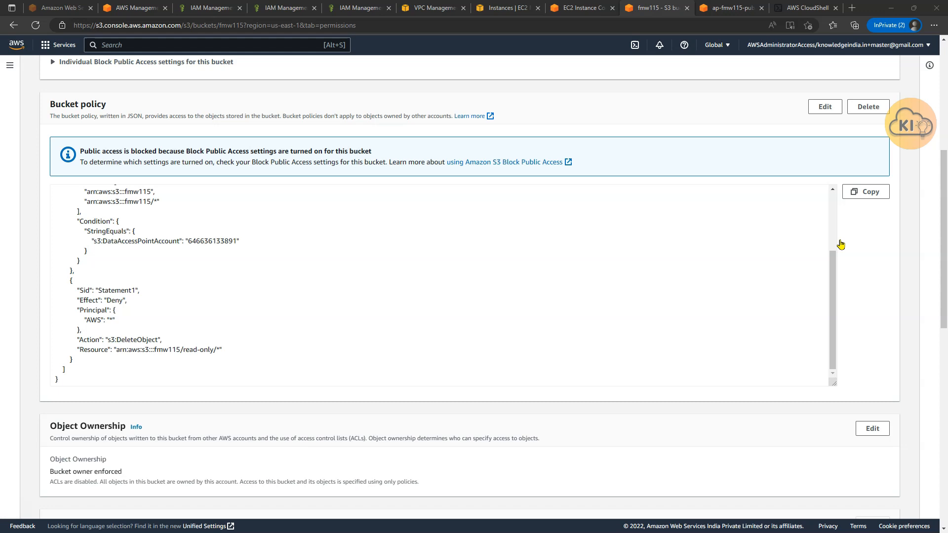
{"action": "scroll", "coordinate": [502, 298], "scroll_direction": "up", "scroll_amount": 5}
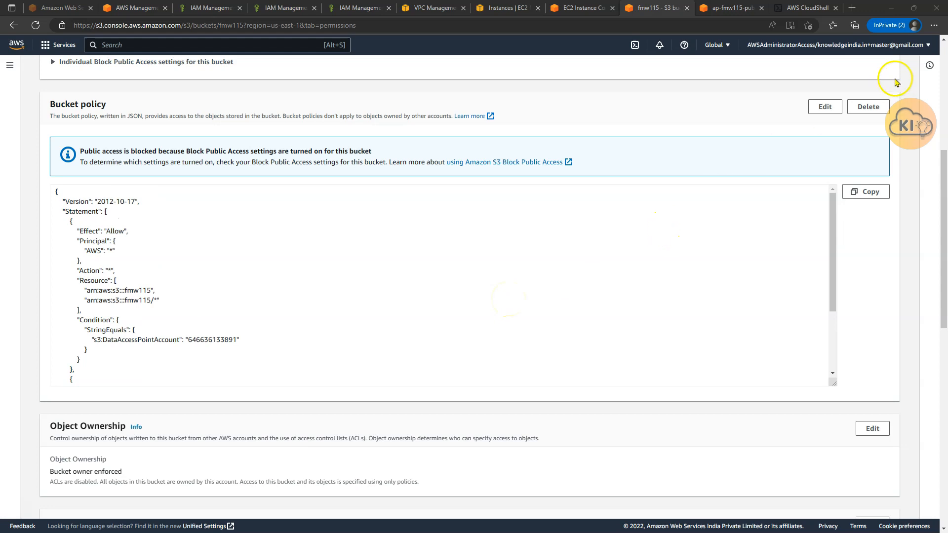
Step: Open the fmw115 bucket policy for editing and change the Deny statement's action to s3:GetObject
{"action": "left_click", "coordinate": [824, 107]}
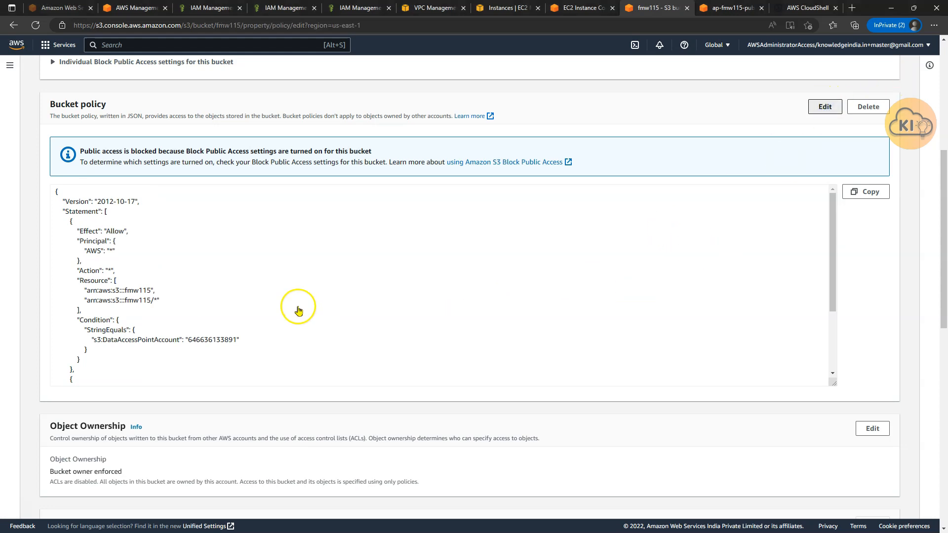
{"action": "scroll", "coordinate": [434, 222], "scroll_direction": "down", "scroll_amount": 2}
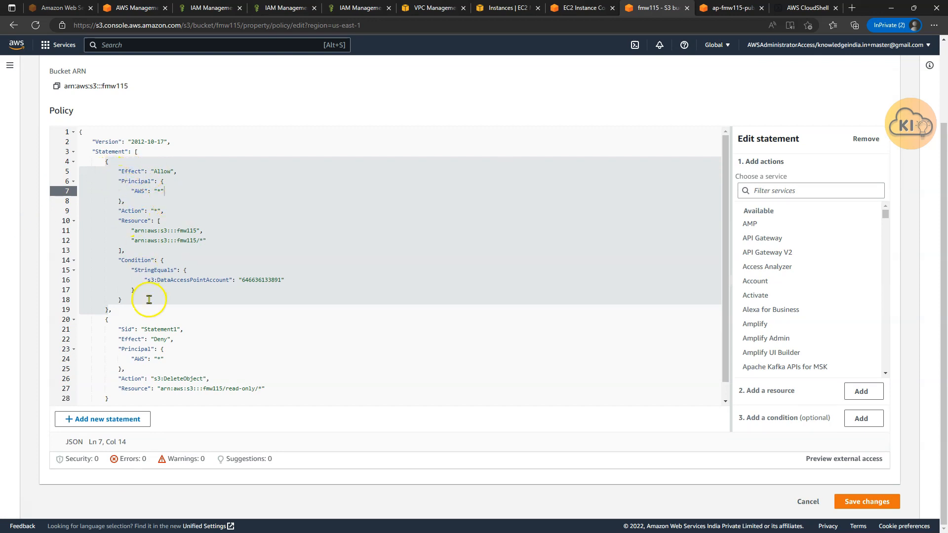
{"action": "scroll", "coordinate": [149, 300], "scroll_direction": "down", "scroll_amount": 1}
{"action": "left_click_drag", "start_coordinate": [104, 301], "coordinate": [147, 380]}
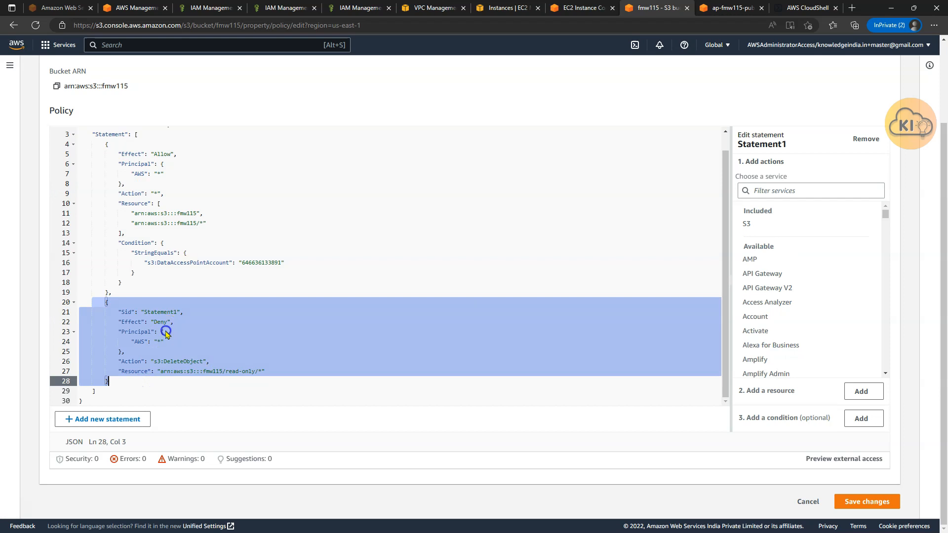
{"action": "left_click", "coordinate": [159, 326]}
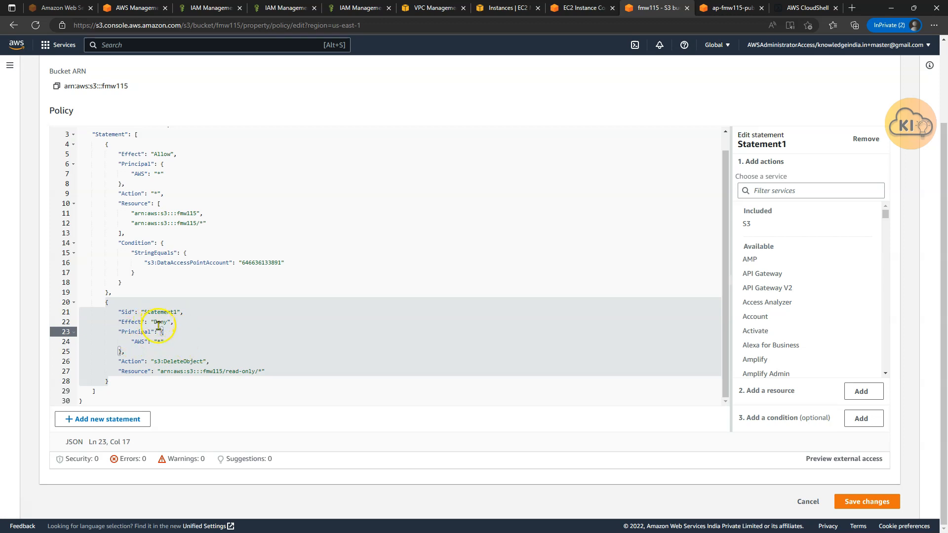
{"action": "double_click", "coordinate": [173, 362]}
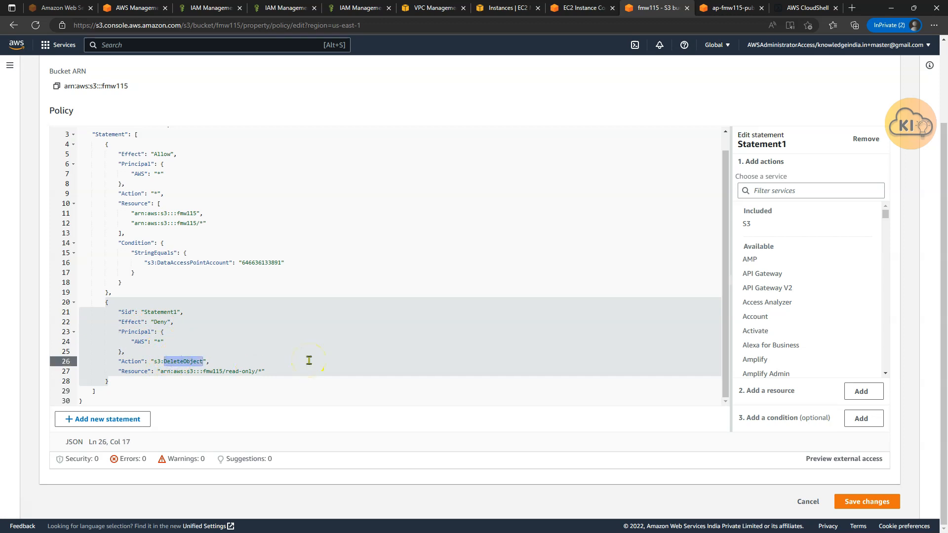
{"action": "type", "text": "Get"}
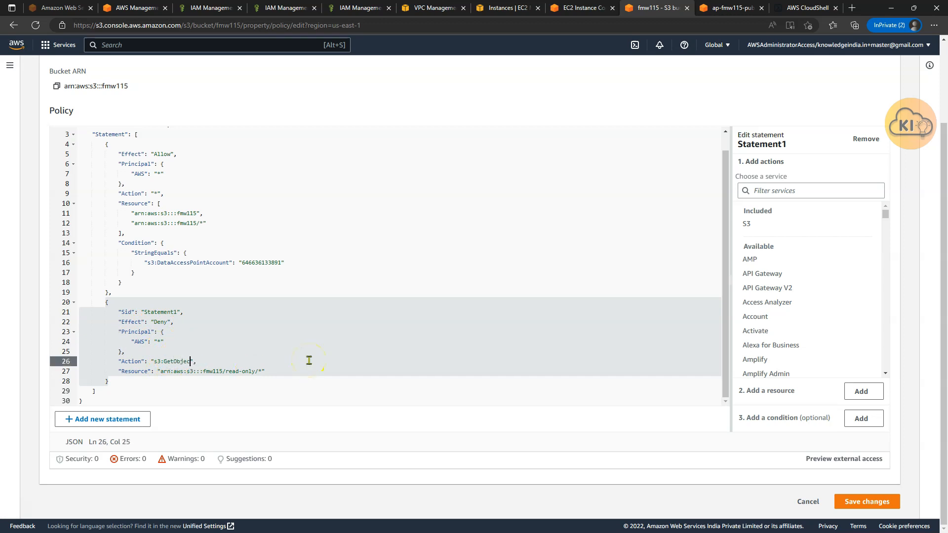
Step: Remove the read-only folder from the Deny statement's resource so it reads arn:aws:s3:::fmw115/*
{"action": "double_click", "coordinate": [234, 374]}
{"action": "key", "text": "Delete"}
{"action": "key", "text": "Delete"}
{"action": "key", "text": "Delete"}
{"action": "key", "text": "Delete"}
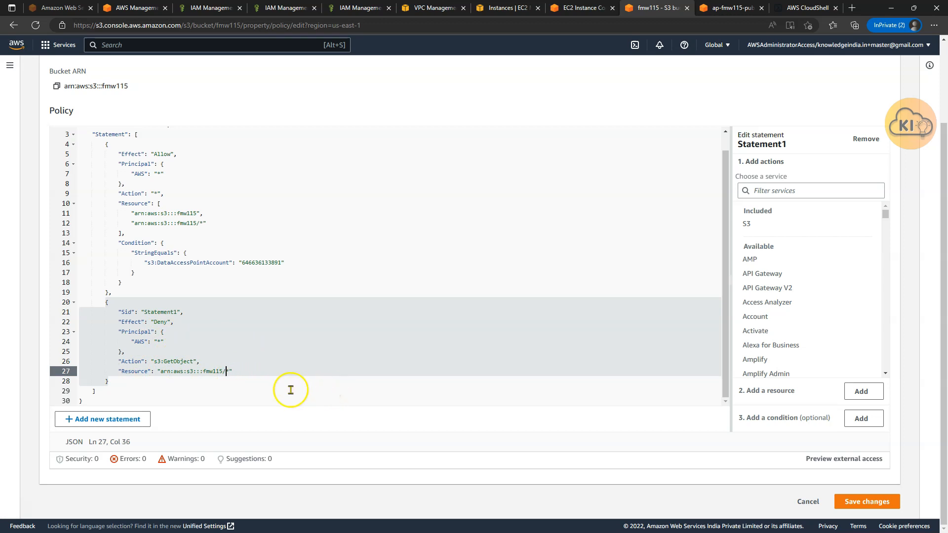
Step: Add a comma after the Deny statement's resource and paste in the StringLike condition on s3:DataAccessPointArn
{"action": "left_click", "coordinate": [245, 373]}
{"action": "type", "text": ","}
{"action": "key", "text": "Return"}
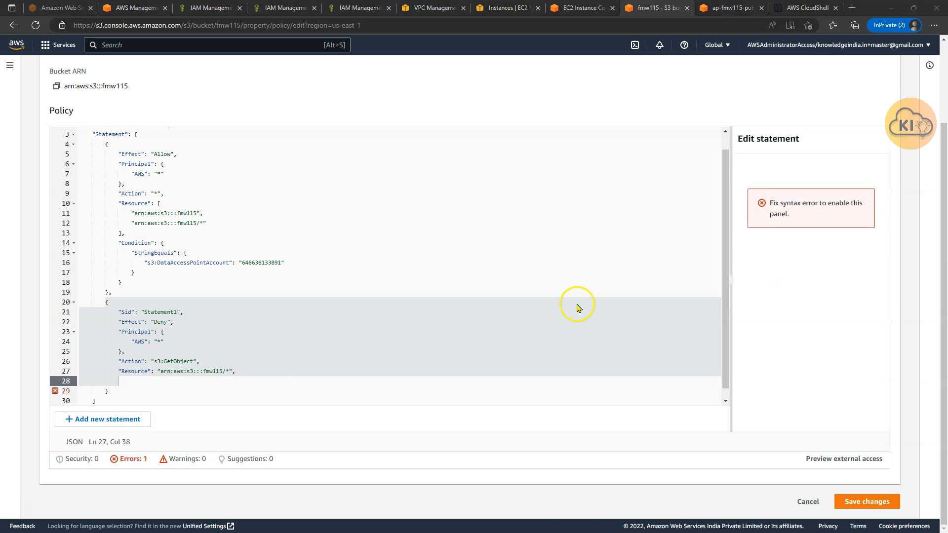
{"action": "left_click", "coordinate": [149, 383]}
{"action": "key", "text": "ctrl+v"}
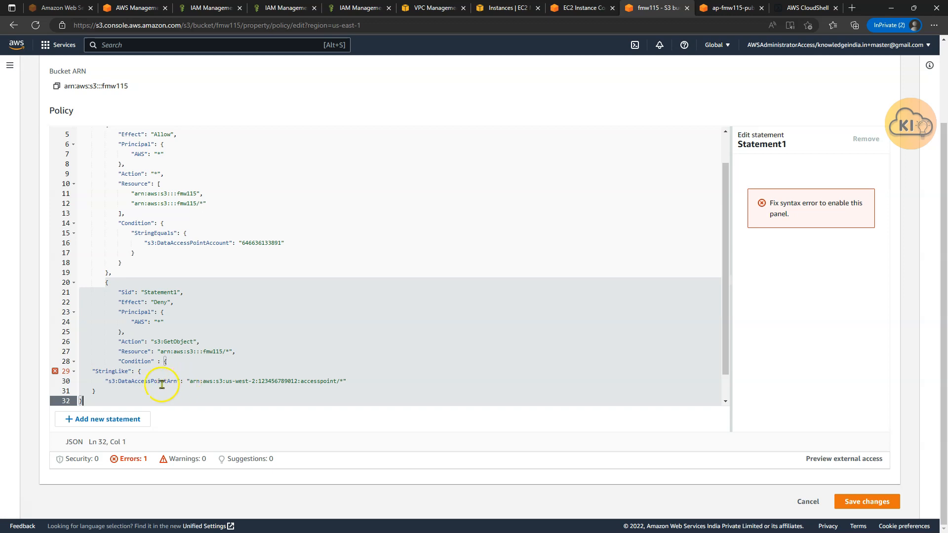
{"action": "scroll", "coordinate": [148, 380], "scroll_direction": "down", "scroll_amount": 1}
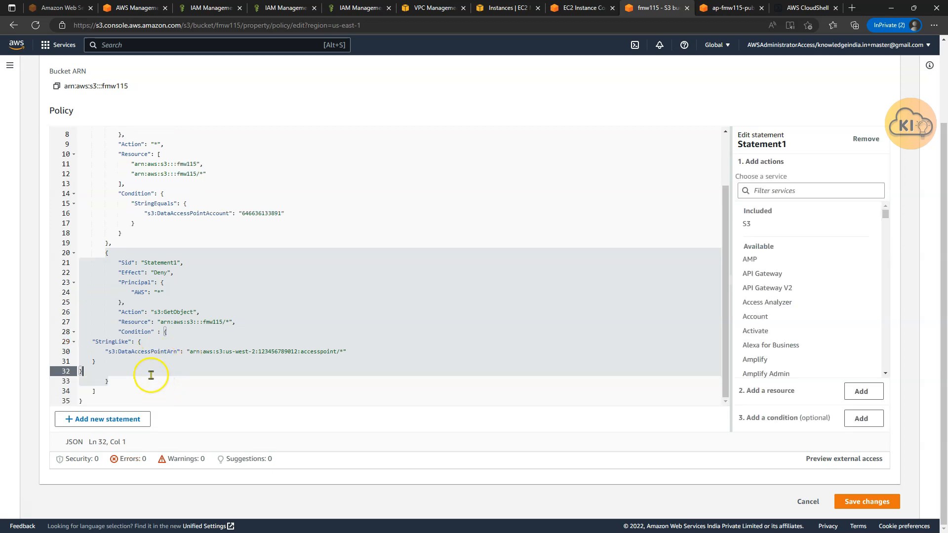
Step: Change the pasted condition's operator to StringNotLike and indent its line beneath Condition
{"action": "left_click", "coordinate": [84, 343]}
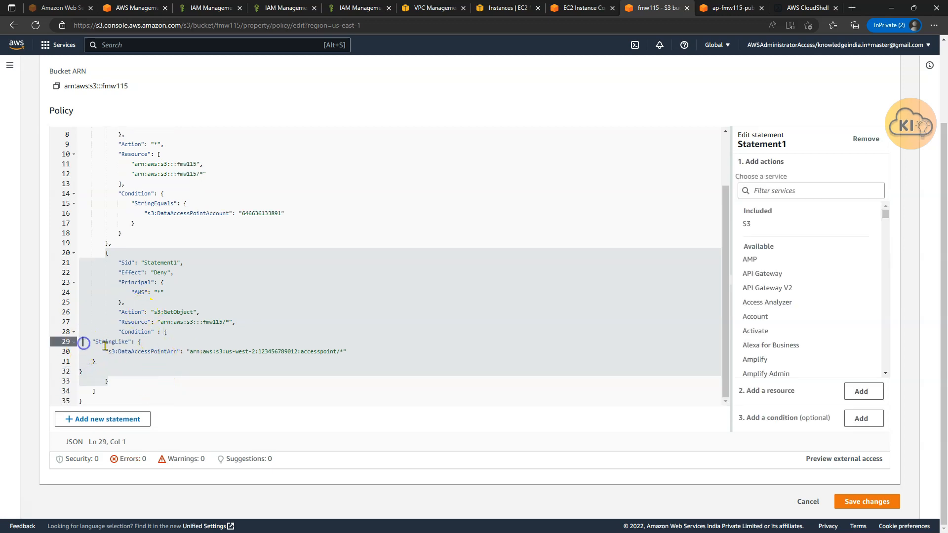
{"action": "left_click", "coordinate": [115, 342]}
{"action": "type", "text": "Not"}
{"action": "key", "text": "Tab"}
{"action": "key", "text": "Tab"}
{"action": "key", "text": "Tab"}
{"action": "key", "text": "Down"}
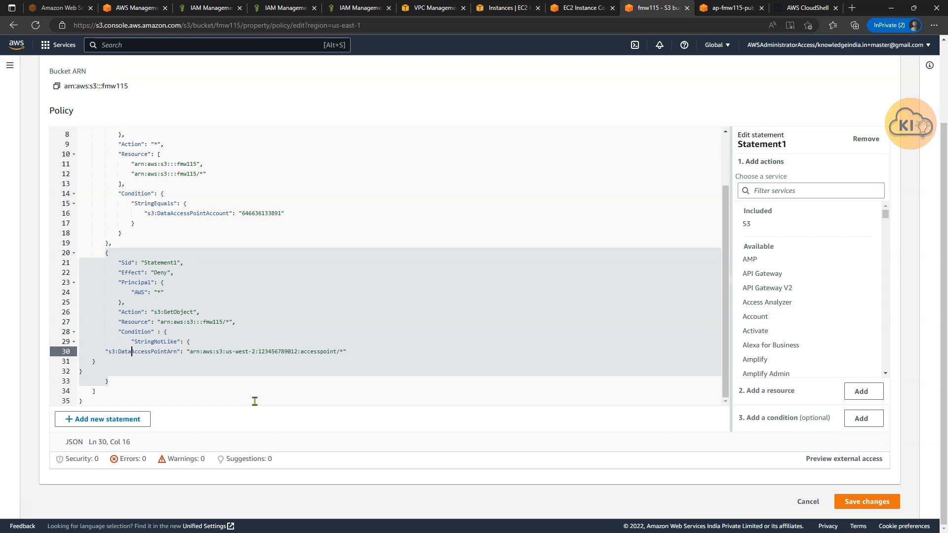
Step: Indent the s3:DataAccessPointArn line and the condition's closing braces to match the policy's nesting
{"action": "key", "text": "Tab"}
{"action": "key", "text": "Tab"}
{"action": "key", "text": "Tab"}
{"action": "key", "text": "Down"}
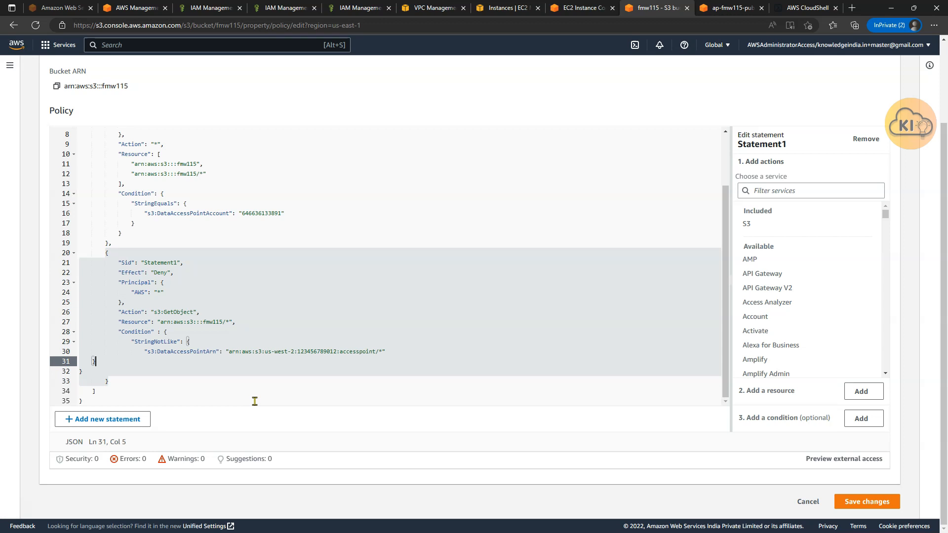
{"action": "key", "text": "Tab"}
{"action": "key", "text": "Tab"}
{"action": "key", "text": "Down"}
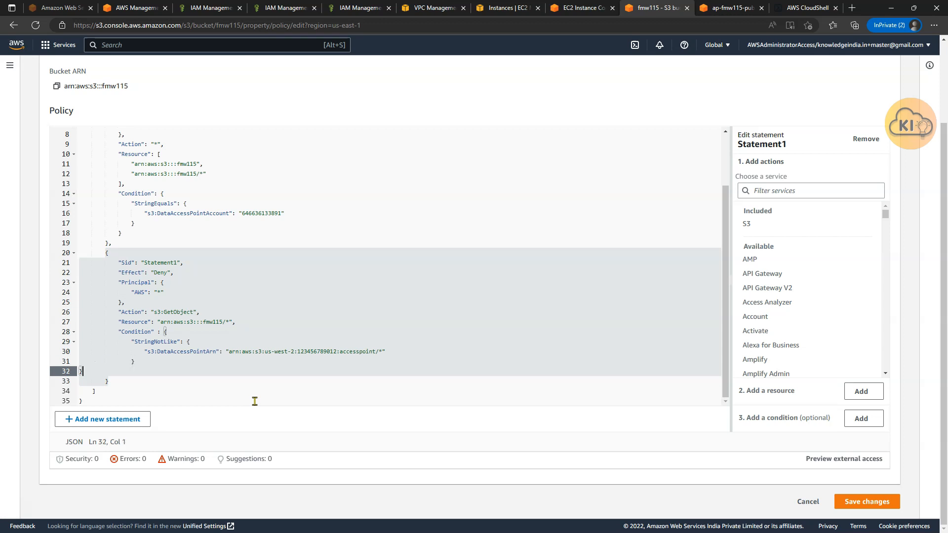
{"action": "key", "text": "Tab"}
{"action": "key", "text": "Tab"}
{"action": "left_click", "coordinate": [312, 360]}
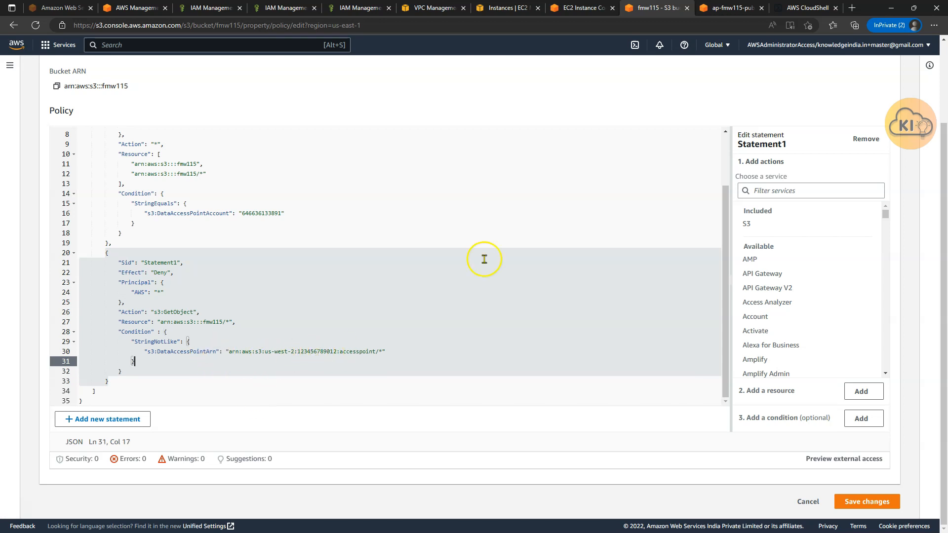
Step: Copy the Amazon Resource Name of the ap-fmw115-public access point and return to the bucket policy editor
{"action": "left_click", "coordinate": [731, 9]}
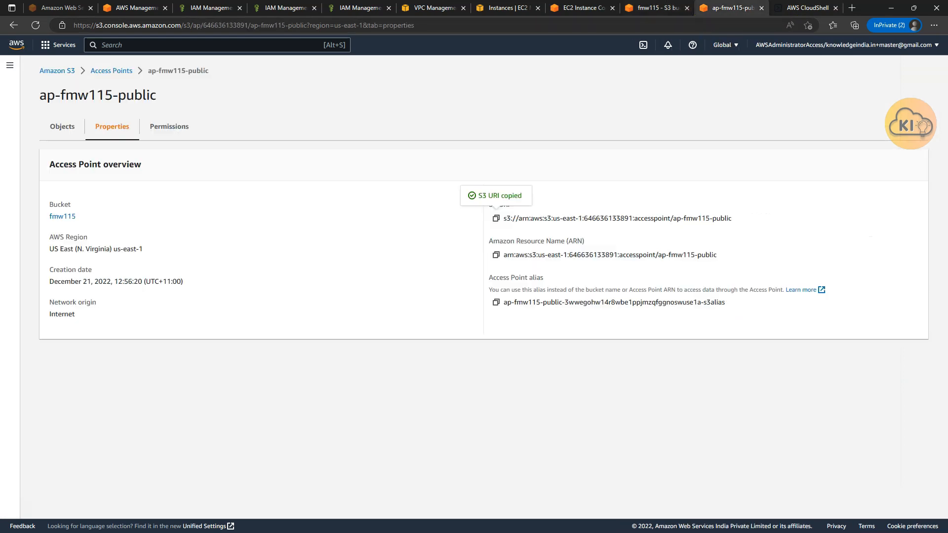
{"action": "left_click", "coordinate": [567, 338]}
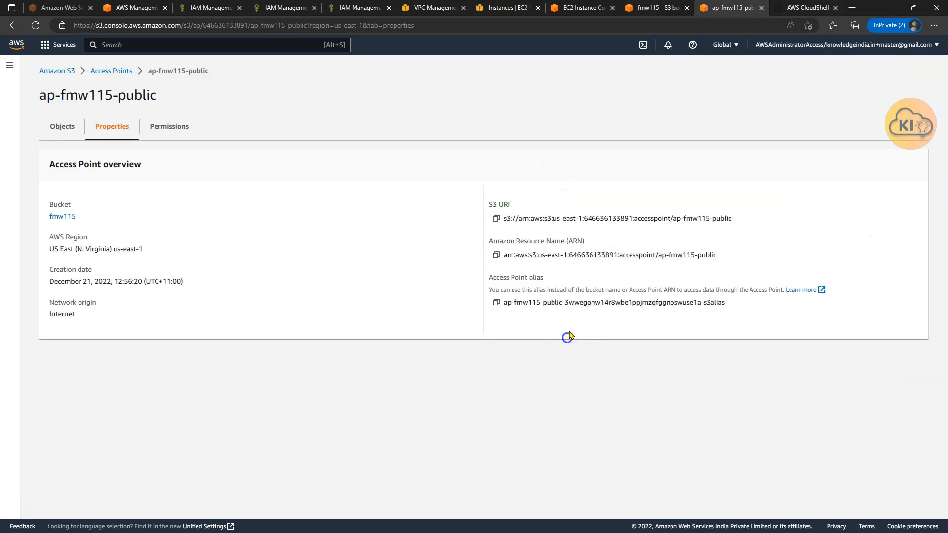
{"action": "left_click", "coordinate": [496, 255]}
{"action": "left_click", "coordinate": [651, 8]}
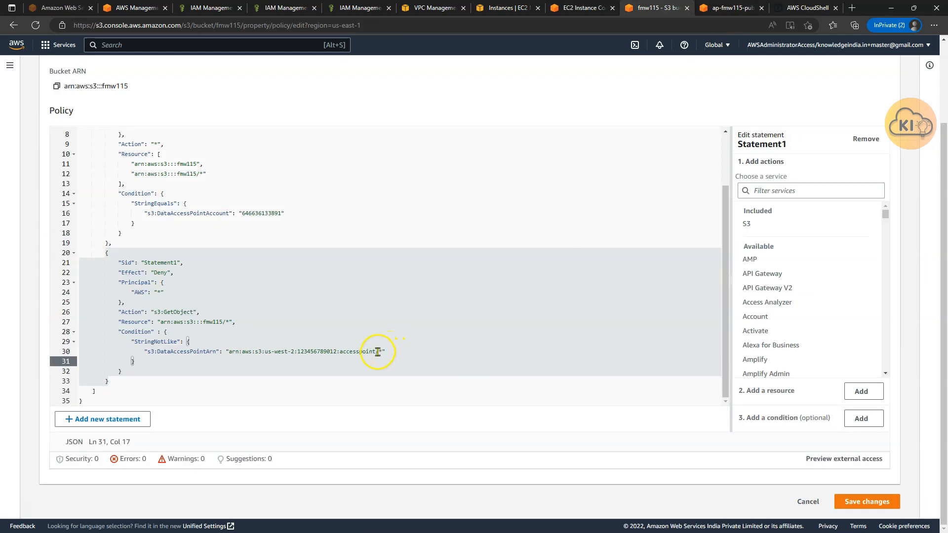
{"action": "left_click_drag", "start_coordinate": [378, 351], "coordinate": [148, 352]}
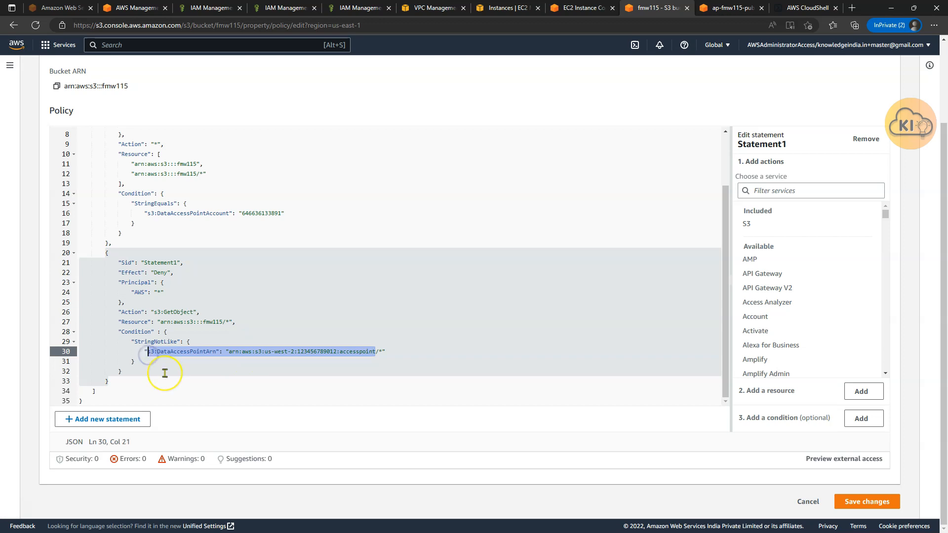
{"action": "key", "text": "ctrl+v"}
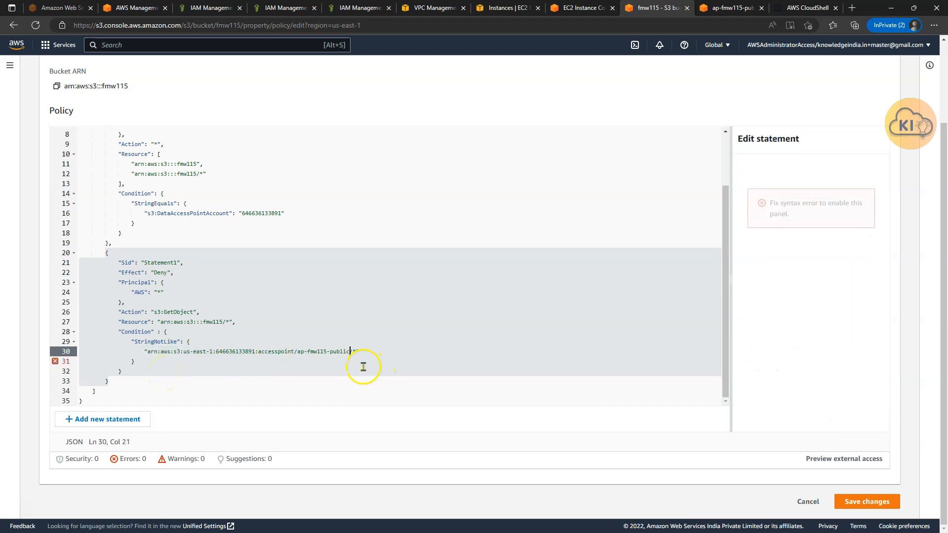
{"action": "key", "text": "ctrl+z"}
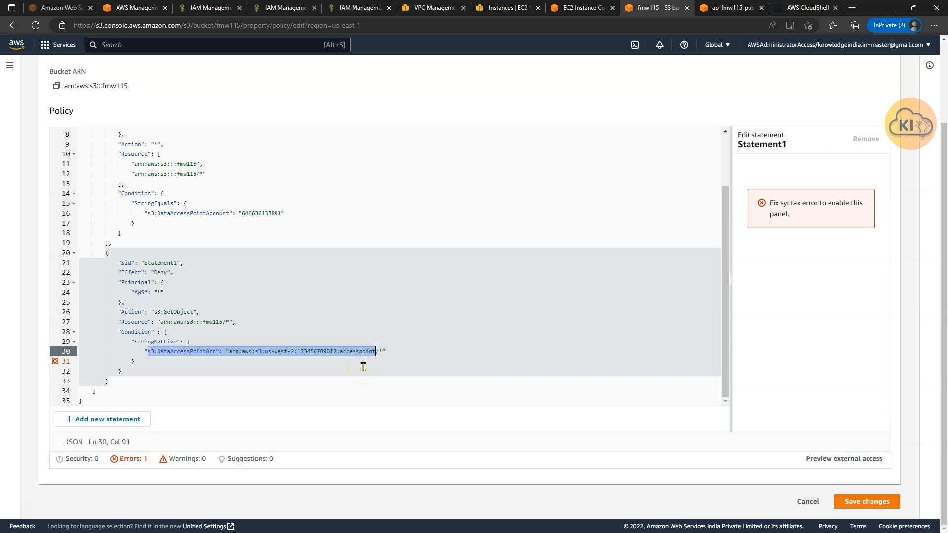
Step: Replace the s3:DataAccessPointArn value with the copied us-east-1 ARN, removing the access point name so it ends in accesspoint/*
{"action": "left_click", "coordinate": [230, 351]}
{"action": "left_click_drag", "start_coordinate": [230, 352], "coordinate": [432, 351]}
{"action": "key", "text": "ctrl+v"}
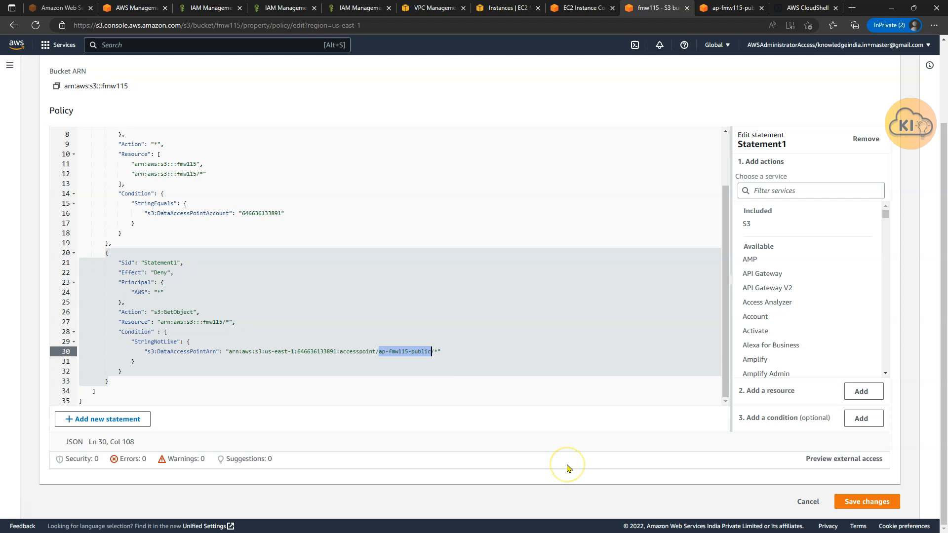
{"action": "key", "text": "BackSpace"}
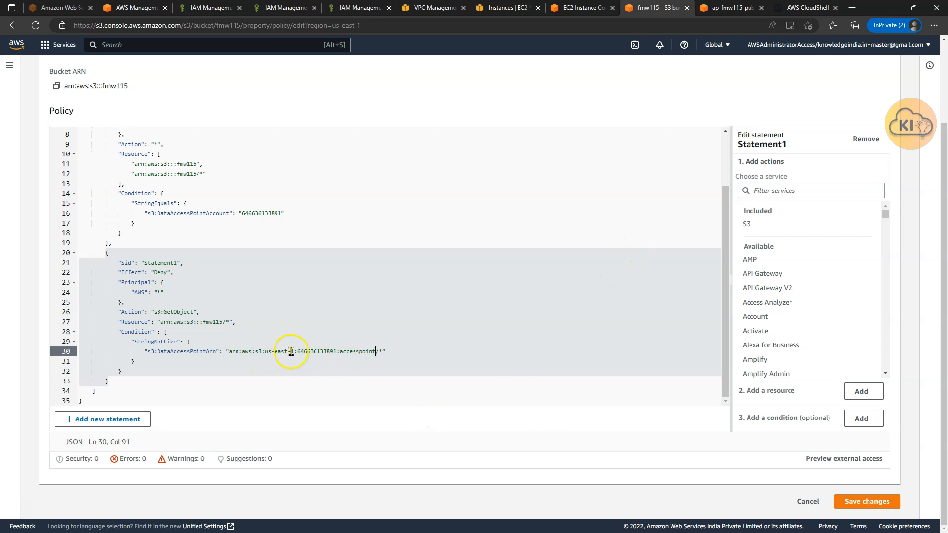
{"action": "left_click", "coordinate": [417, 363]}
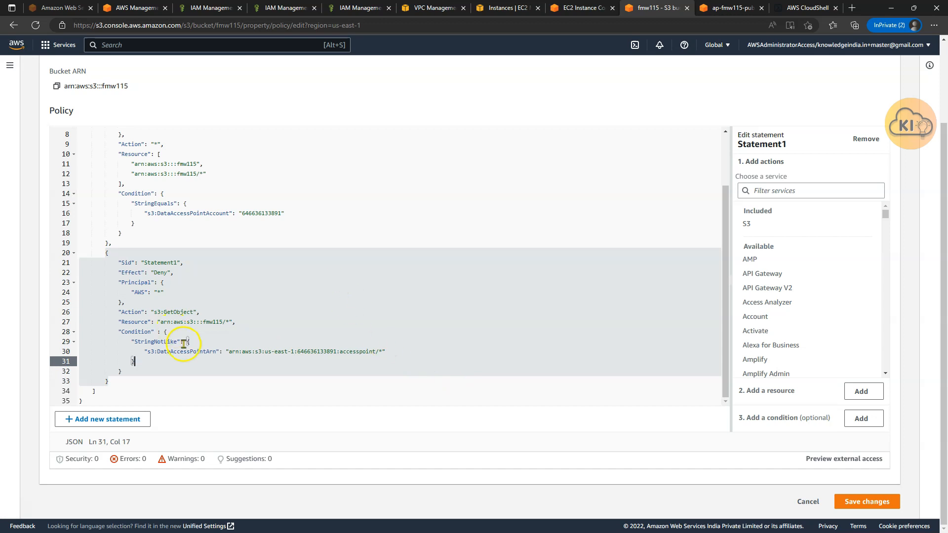
Step: Review the Deny statement's action, access point condition, resource and principal, and save the bucket policy changes
{"action": "left_click_drag", "start_coordinate": [158, 312], "coordinate": [191, 312]}
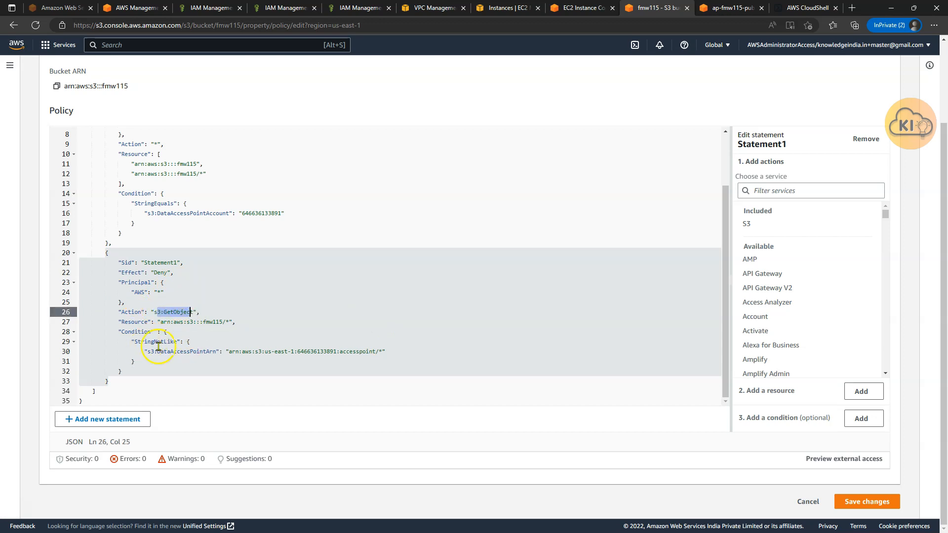
{"action": "left_click_drag", "start_coordinate": [379, 351], "coordinate": [249, 351]}
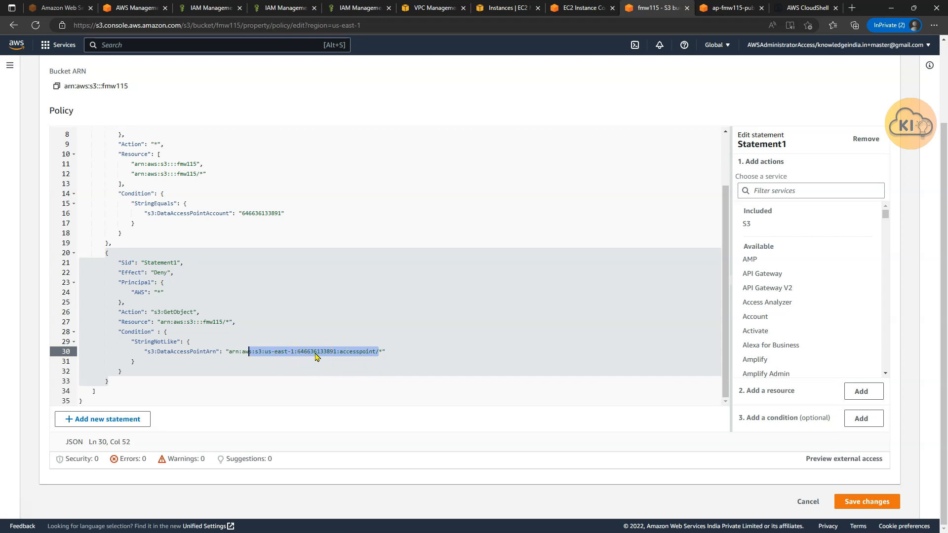
{"action": "left_click", "coordinate": [209, 322]}
{"action": "double_click", "coordinate": [209, 322]}
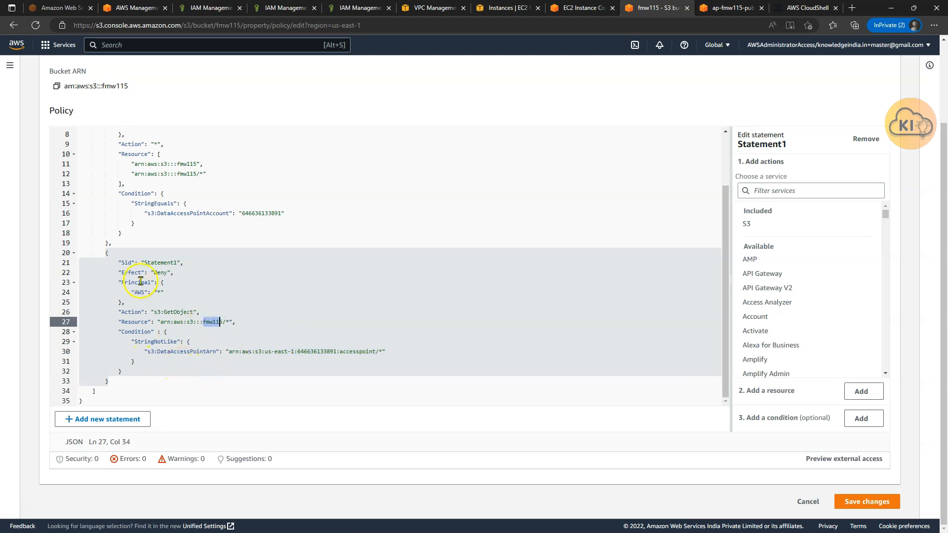
{"action": "left_click", "coordinate": [162, 282]}
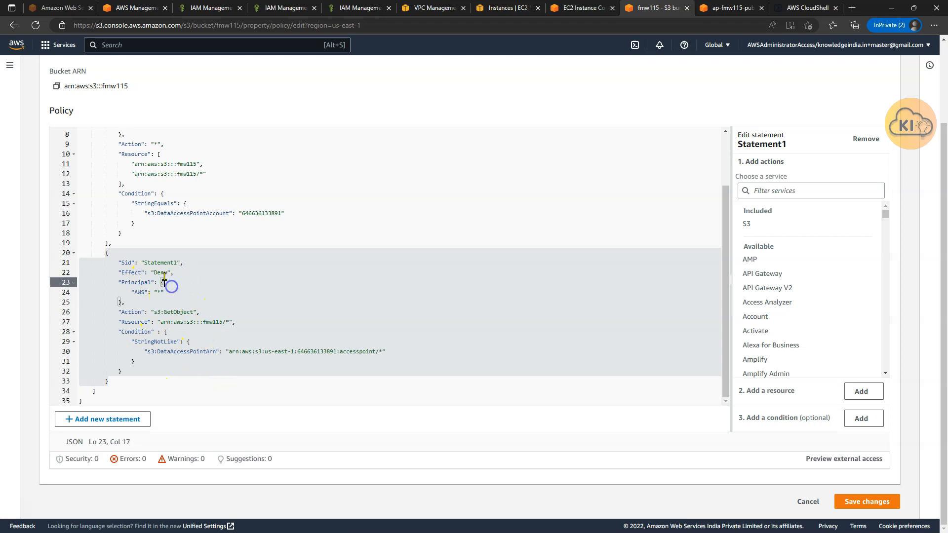
{"action": "left_click", "coordinate": [389, 438]}
{"action": "left_click", "coordinate": [853, 502]}
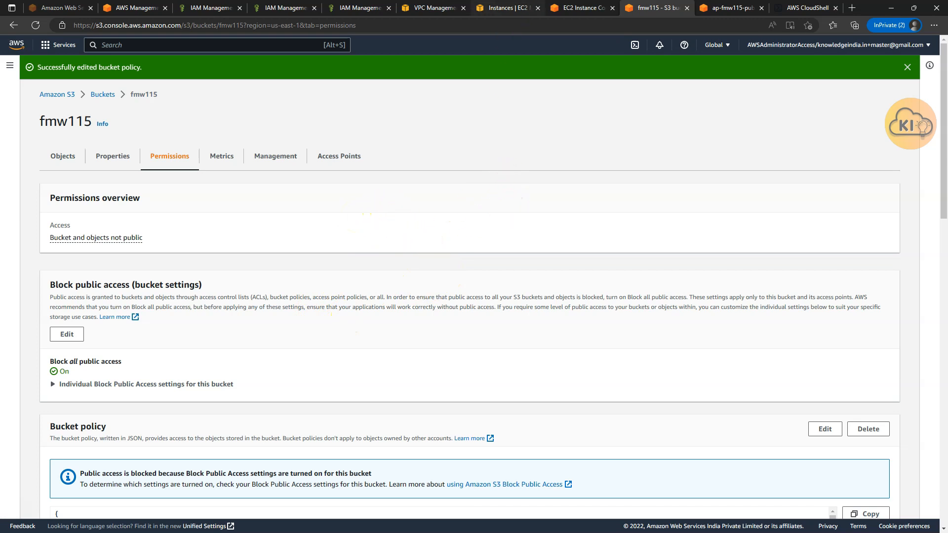
Step: List the S3 buckets from the EC2 instance terminal with aws s3 ls, and check the permissions policies of s3-access-role
{"action": "left_click", "coordinate": [508, 8]}
{"action": "left_click", "coordinate": [578, 8]}
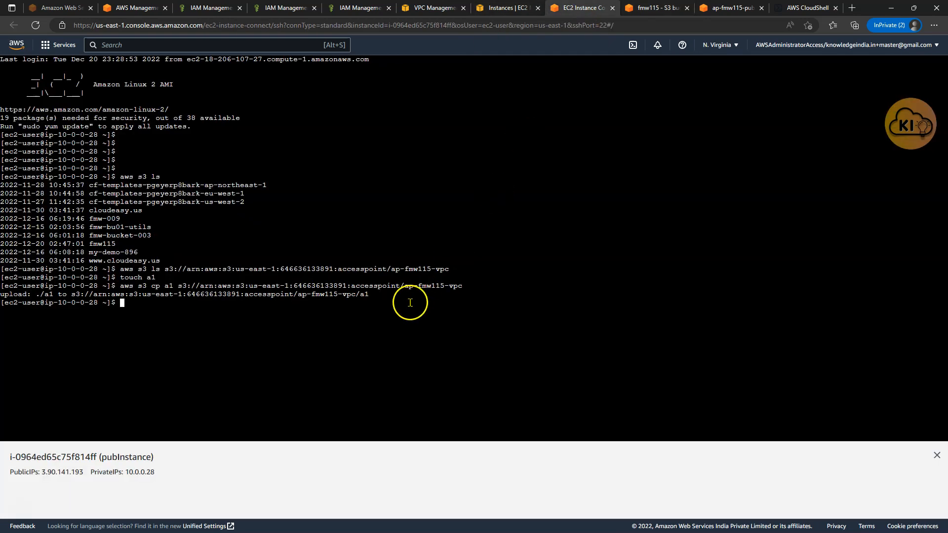
{"action": "key", "text": "Return"}
{"action": "key", "text": "Return"}
{"action": "key", "text": "Return"}
{"action": "key", "text": "Return"}
{"action": "type", "text": "aws s3 ls"}
{"action": "key", "text": "Return"}
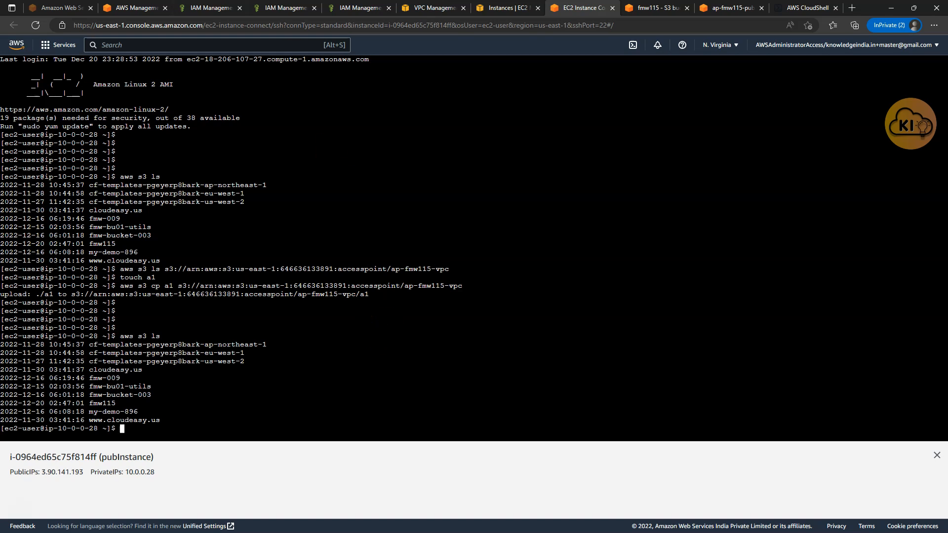
{"action": "key", "text": "ctrl+3"}
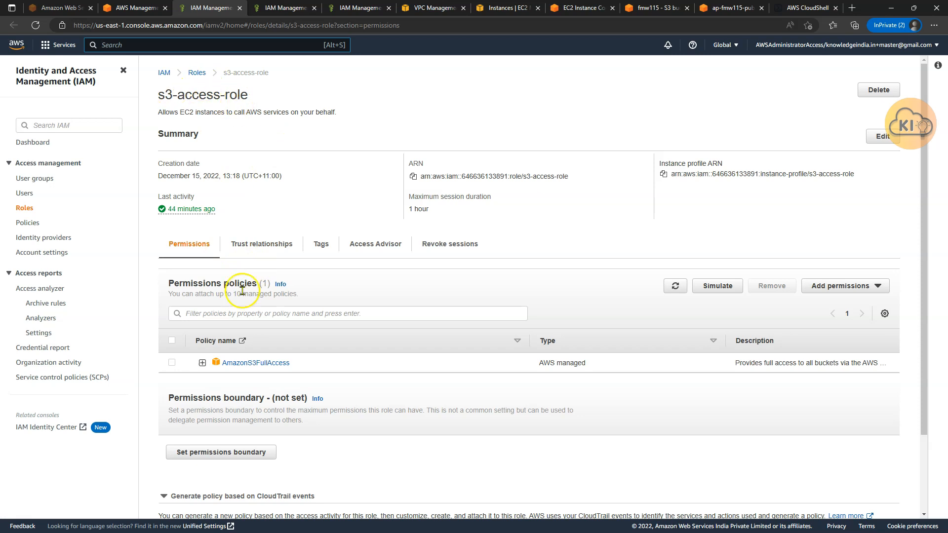
{"action": "key", "text": "ctrl+8"}
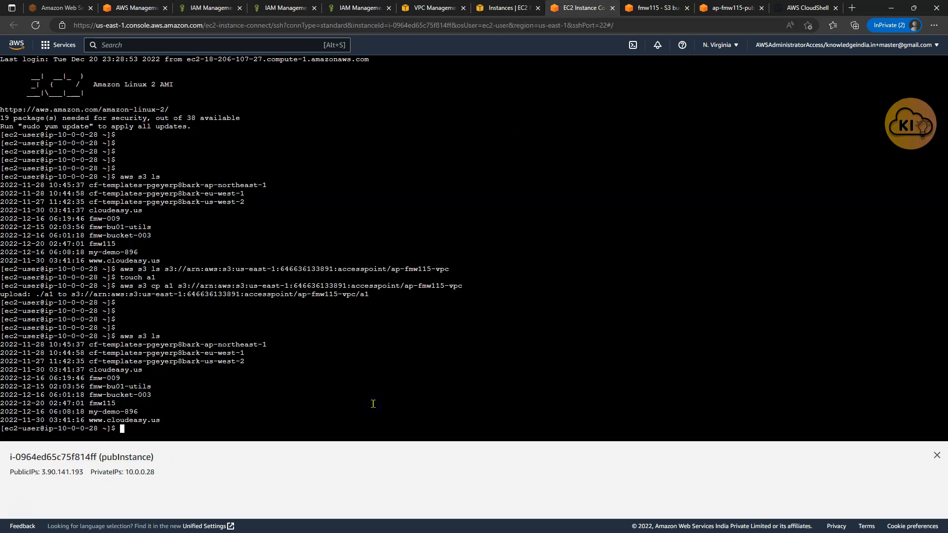
Step: From the EC2 instance terminal, try to download gfile directly from s3://fmw115/ to the current directory, and list the local files
{"action": "type", "text": "aws s3 cp s3://fmw115/"}
{"action": "key", "text": "ctrl+Tab"}
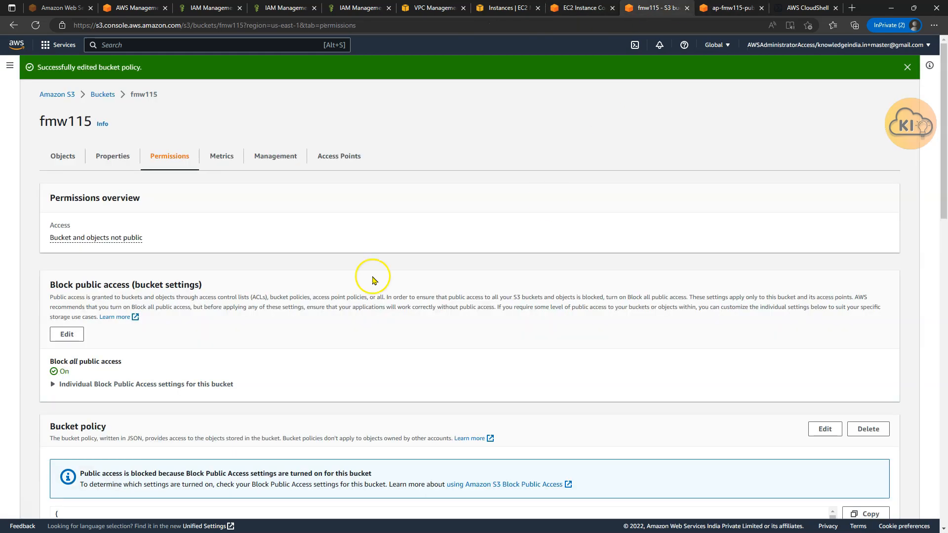
{"action": "left_click", "coordinate": [66, 155]}
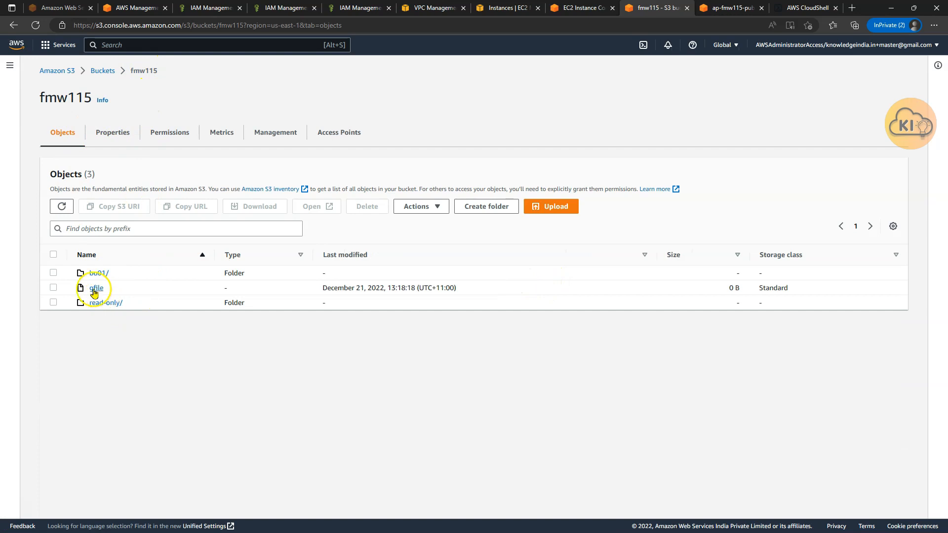
{"action": "left_click", "coordinate": [61, 206]}
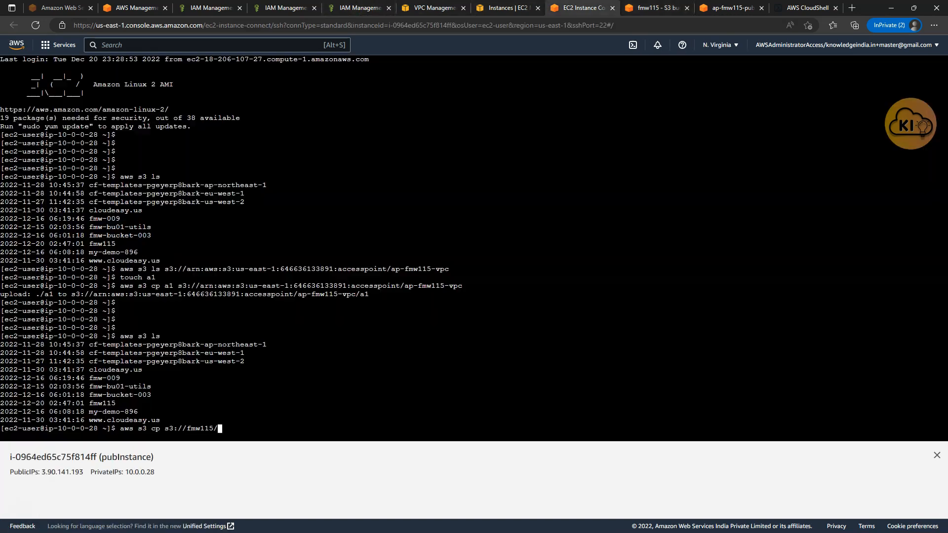
{"action": "left_click", "coordinate": [580, 8]}
{"action": "type", "text": "gfile ."}
{"action": "key", "text": "Return"}
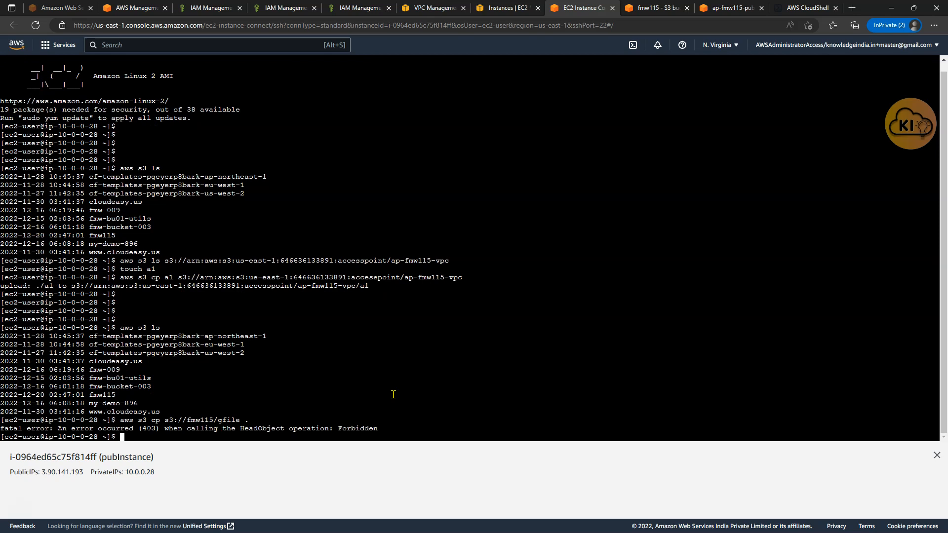
{"action": "type", "text": "ls"}
{"action": "key", "text": "Return"}
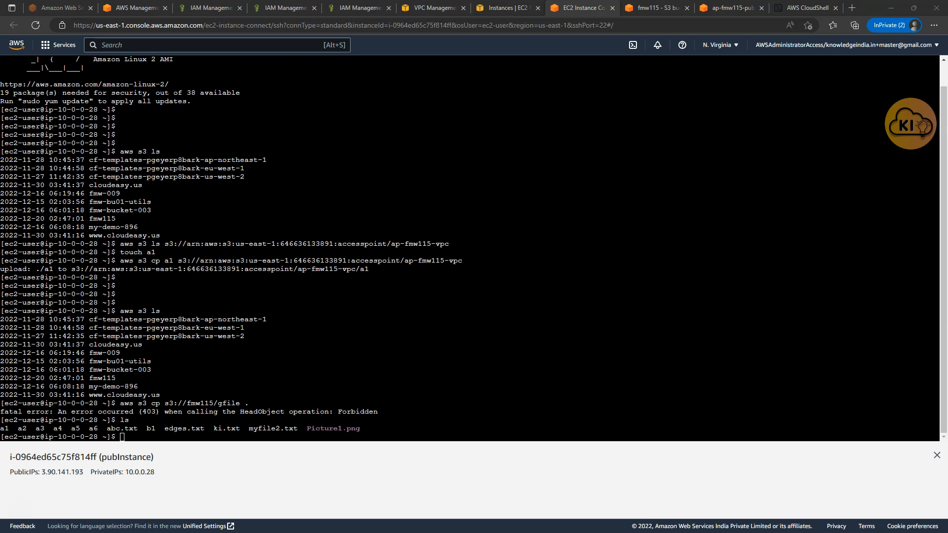
Step: Switch to the other user's CloudShell window, clear the terminal, delete all local files with rm *, and list the directory
{"action": "key", "text": "alt+Tab"}
{"action": "left_click", "coordinate": [468, 363]}
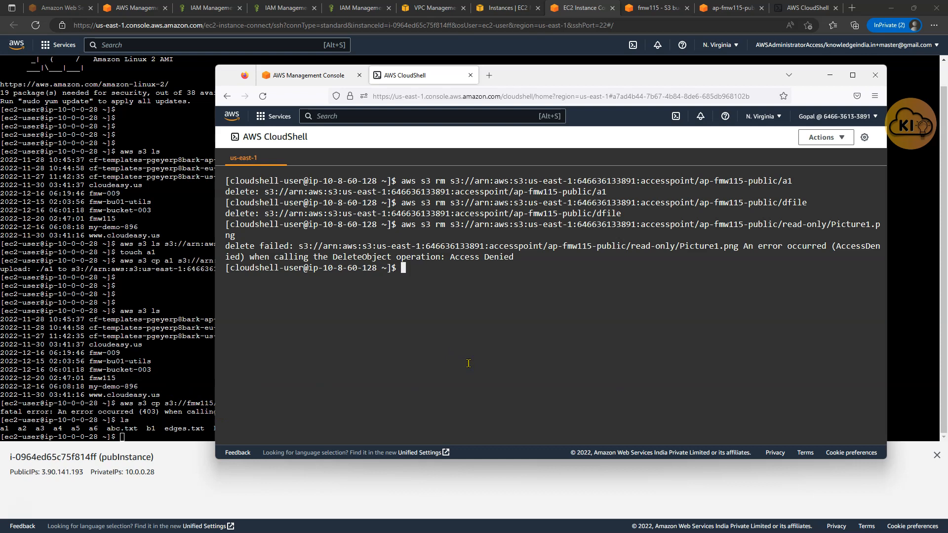
{"action": "type", "text": "clear"}
{"action": "key", "text": "Return"}
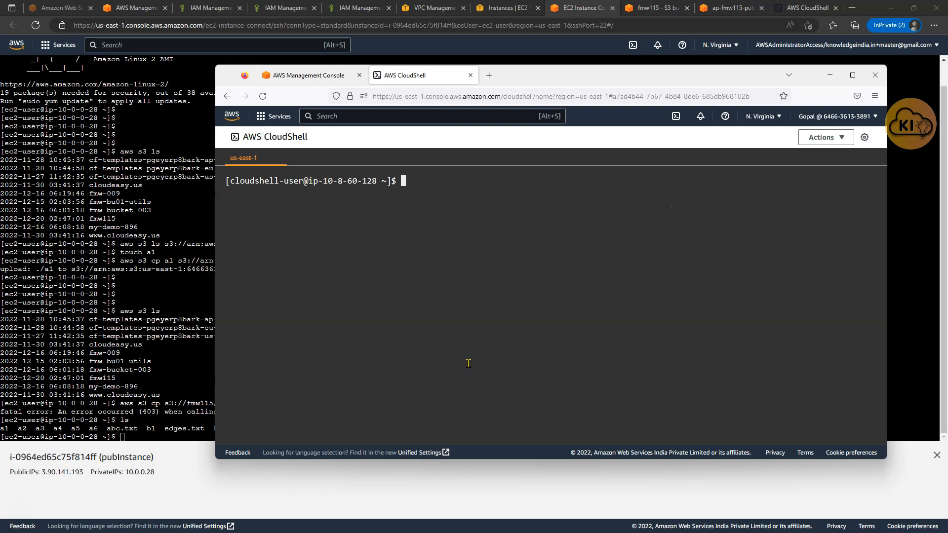
{"action": "type", "text": "ls"}
{"action": "key", "text": "Return"}
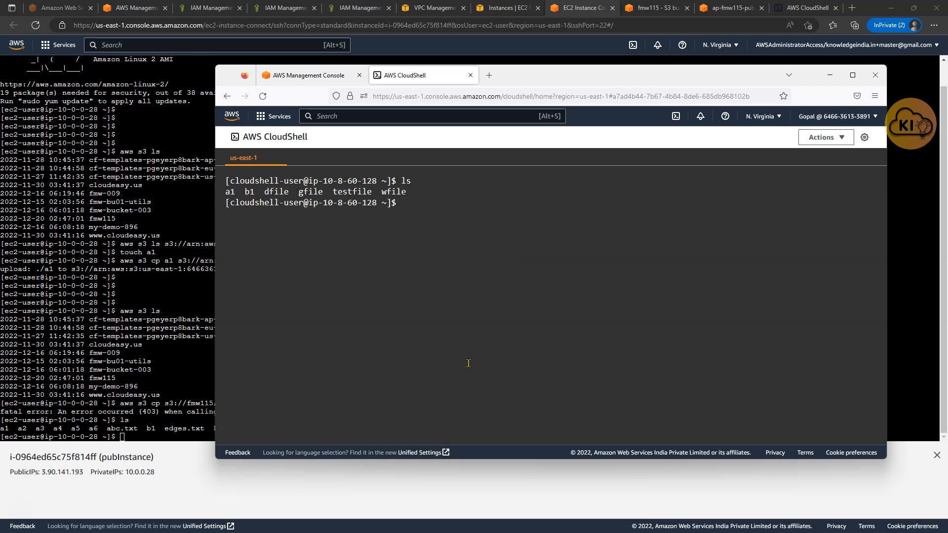
{"action": "type", "text": "rm *"}
{"action": "key", "text": "Return"}
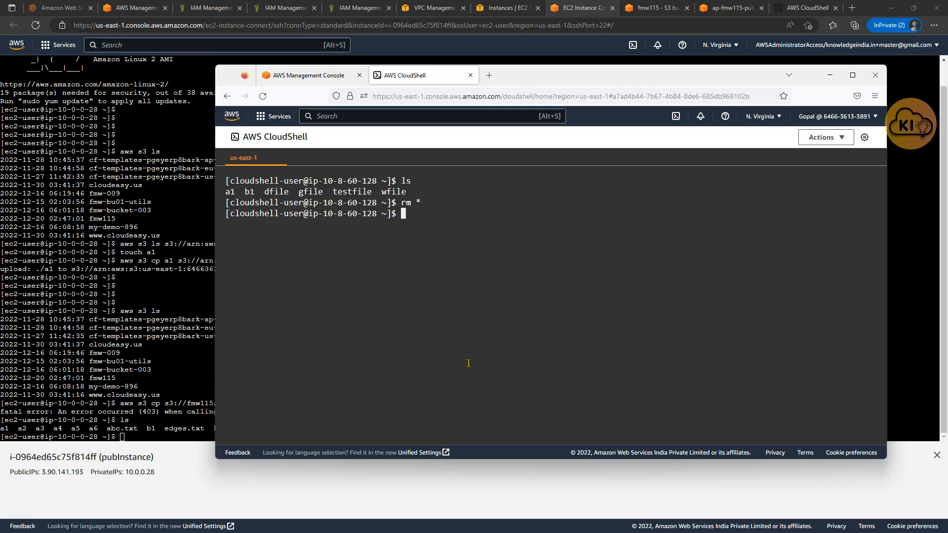
{"action": "type", "text": "ls"}
{"action": "key", "text": "Return"}
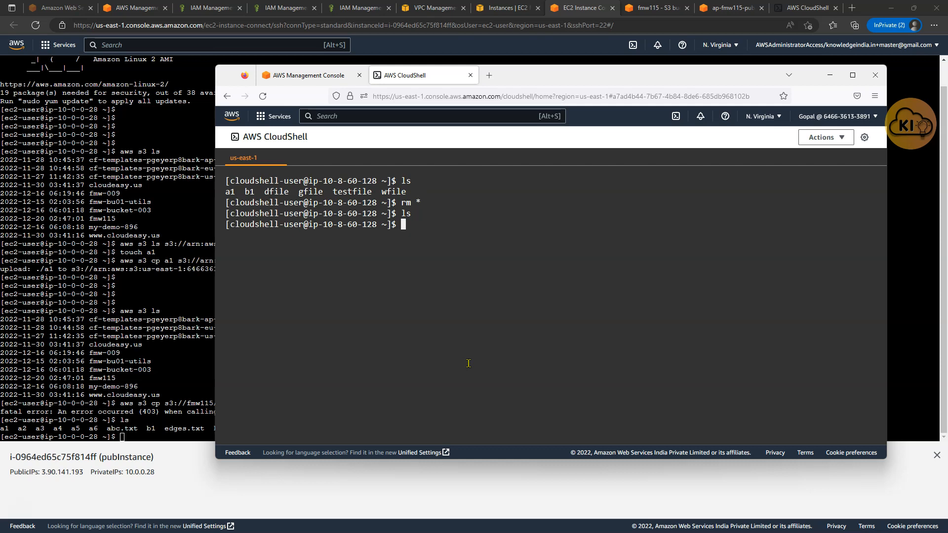
Step: In CloudShell, download gfile to the current directory with aws s3 cp using the ap-fmw115-public access point's S3 URI, and list the local files
{"action": "key", "text": "Return"}
{"action": "key", "text": "Return"}
{"action": "type", "text": "aws"}
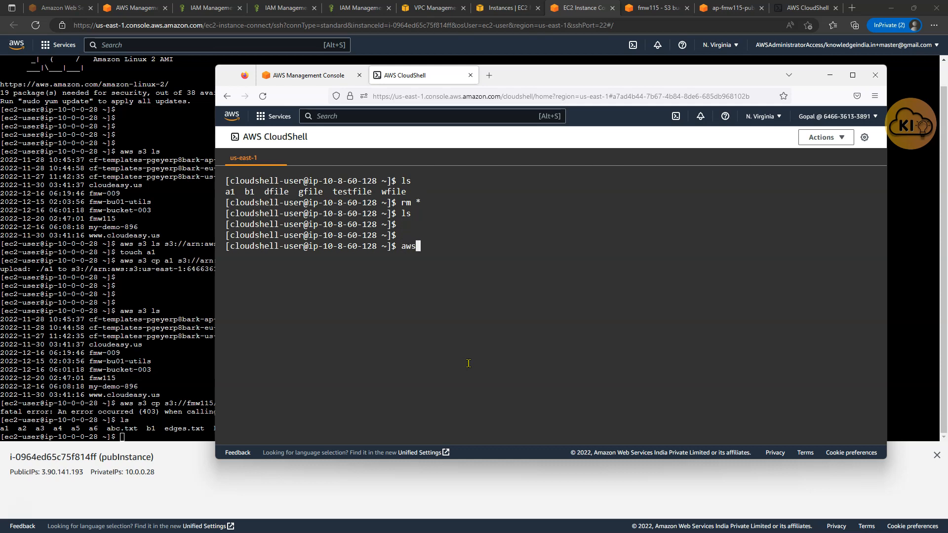
{"action": "type", "text": " s3 cp"}
{"action": "left_click", "coordinate": [732, 8]}
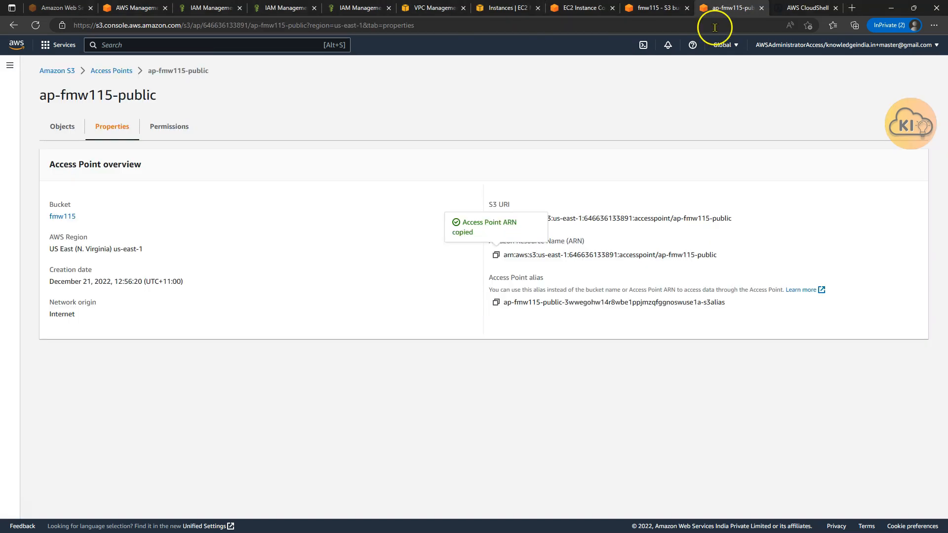
{"action": "left_click", "coordinate": [497, 218]}
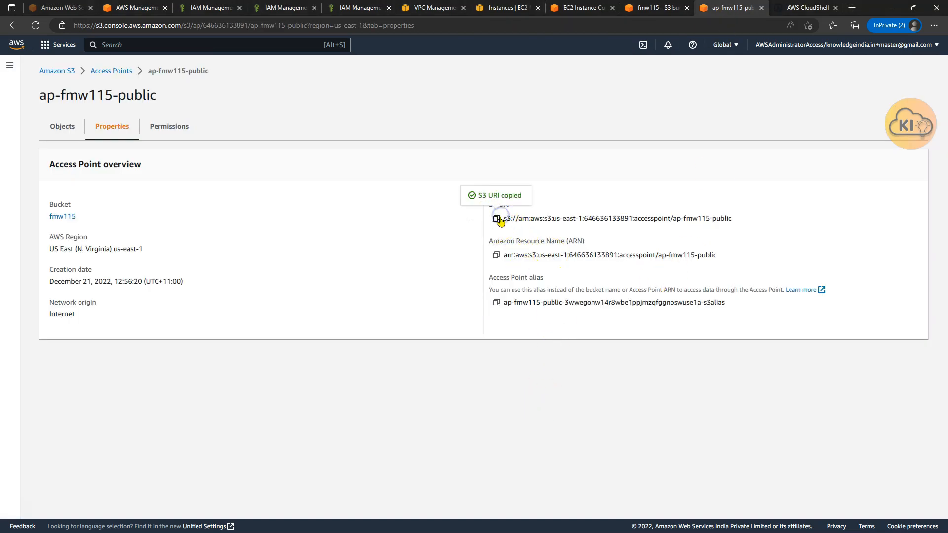
{"action": "key", "text": "alt+Tab"}
{"action": "key", "text": "ctrl+v"}
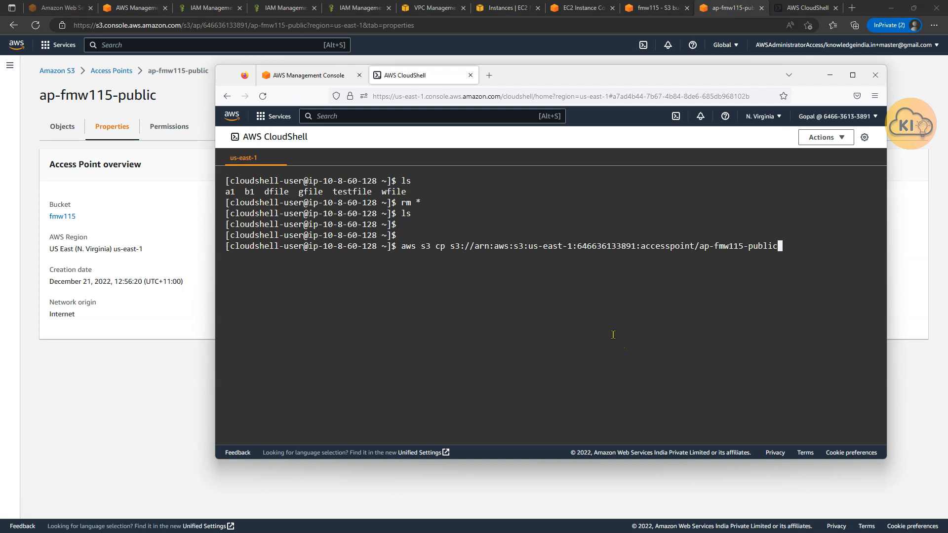
{"action": "type", "text": "/gfile ."}
{"action": "key", "text": "Return"}
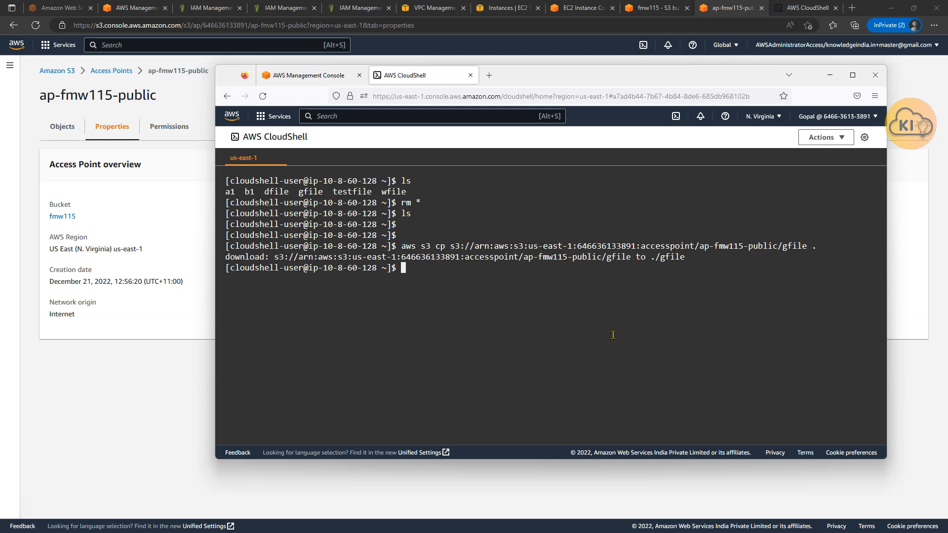
{"action": "type", "text": "ls"}
{"action": "key", "text": "Return"}
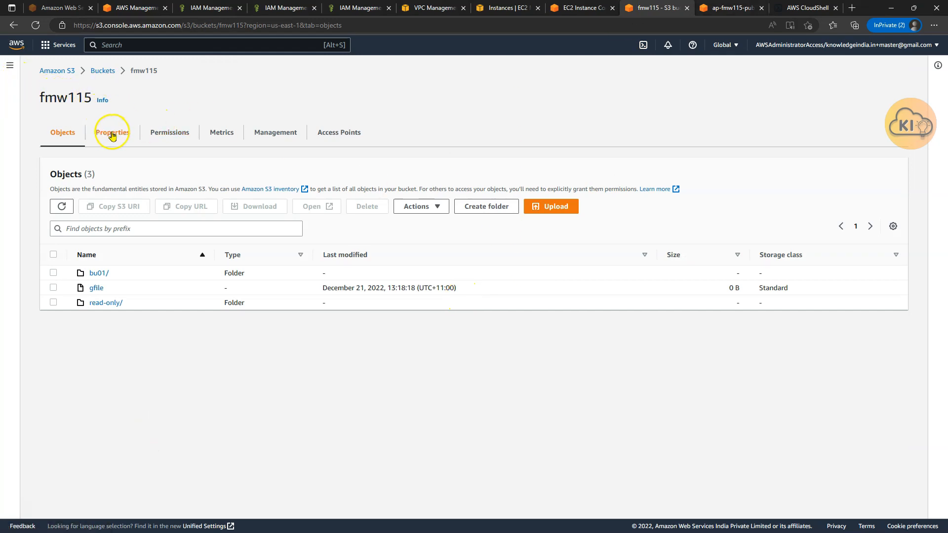
Step: Review the Deny statement in the fmw115 bucket policy, examining its effect, s3:GetObject action and StringNotLike condition on s3:DataAccessPointArn
{"action": "left_click", "coordinate": [151, 133]}
{"action": "scroll", "coordinate": [202, 276], "scroll_direction": "down", "scroll_amount": 3}
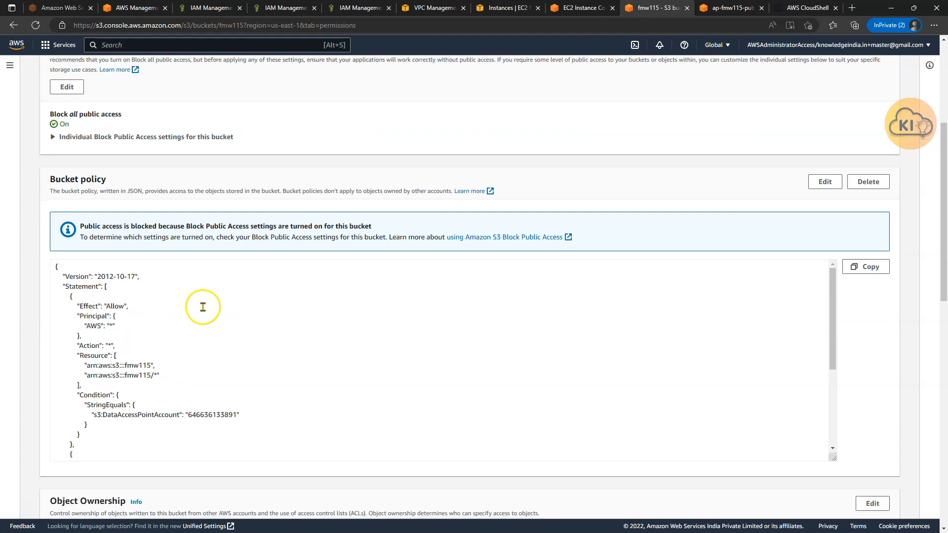
{"action": "scroll", "coordinate": [266, 370], "scroll_direction": "down", "scroll_amount": 5}
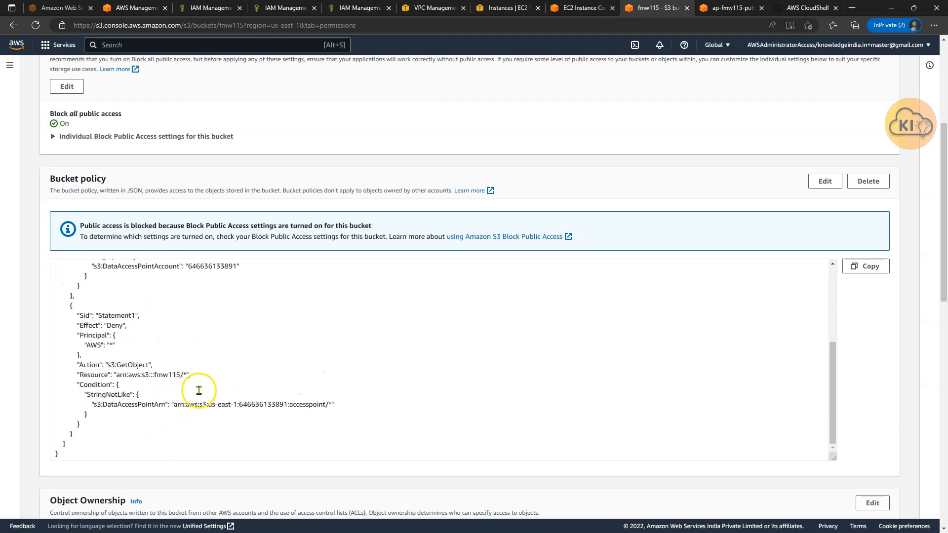
{"action": "left_click_drag", "start_coordinate": [75, 326], "coordinate": [143, 328]}
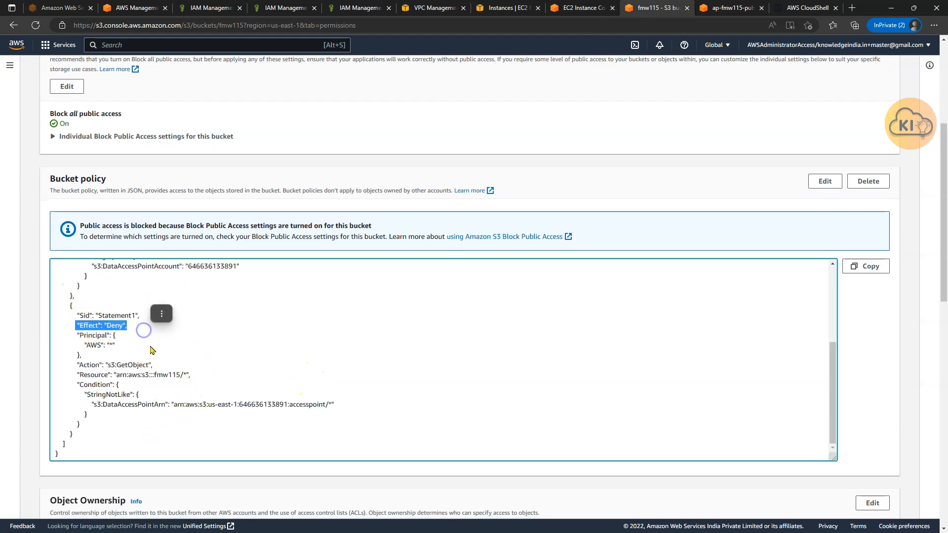
{"action": "left_click_drag", "start_coordinate": [107, 365], "coordinate": [176, 367]}
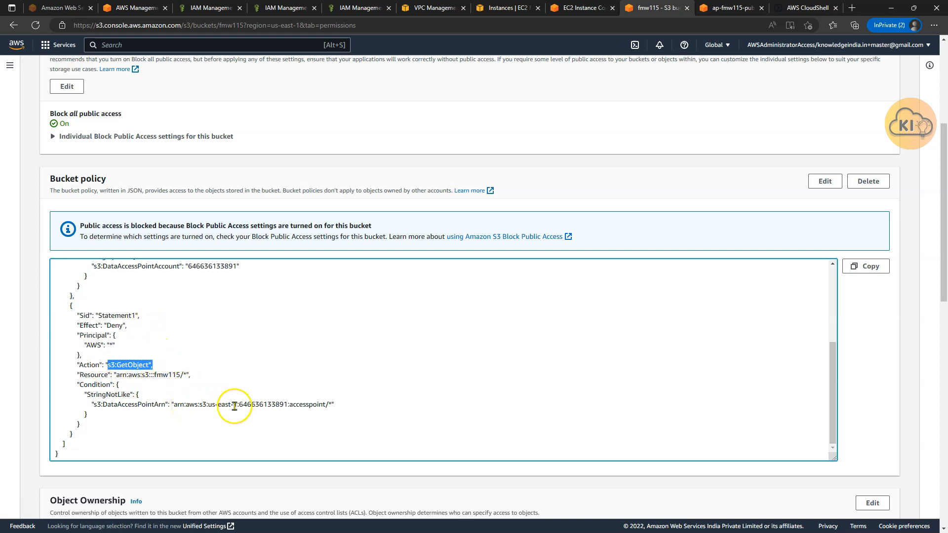
{"action": "left_click_drag", "start_coordinate": [213, 405], "coordinate": [343, 409]}
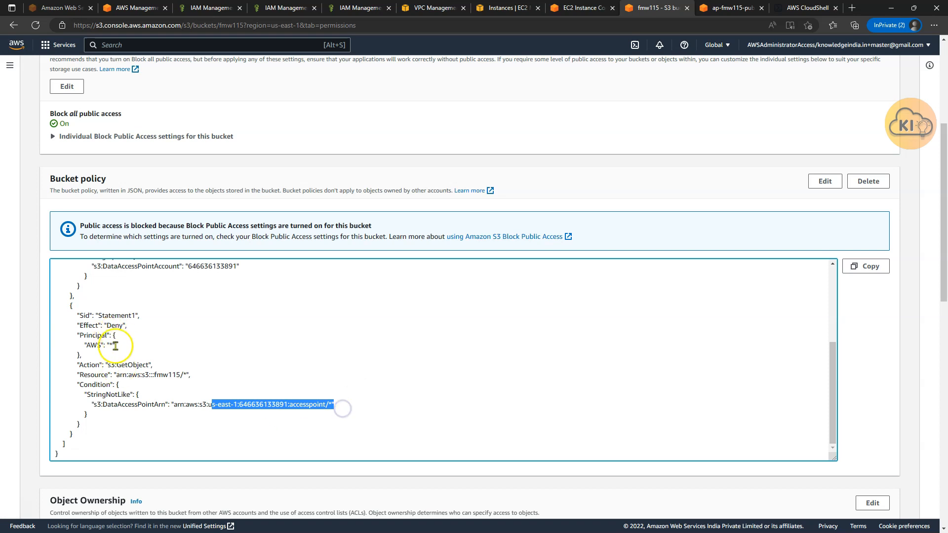
{"action": "left_click_drag", "start_coordinate": [86, 394], "coordinate": [307, 409]}
{"action": "left_click_drag", "start_coordinate": [101, 405], "coordinate": [165, 409]}
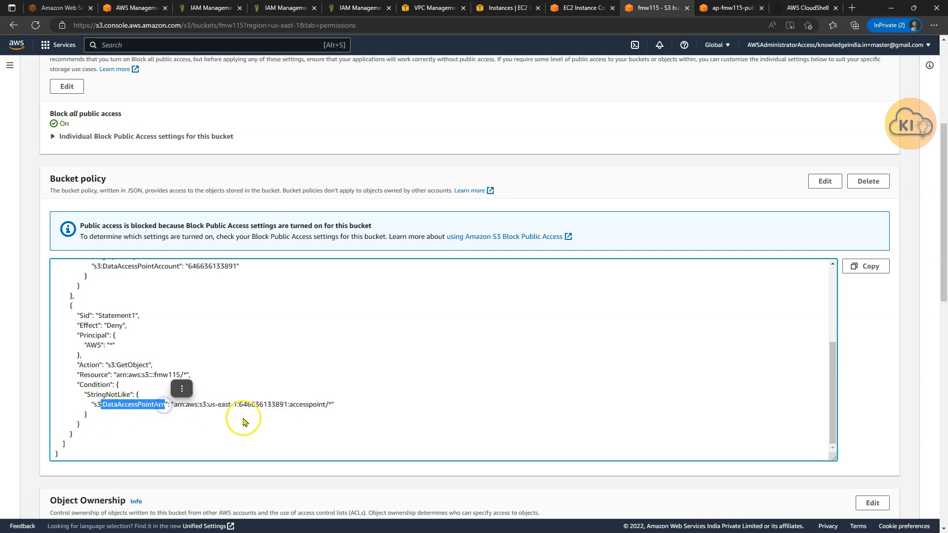